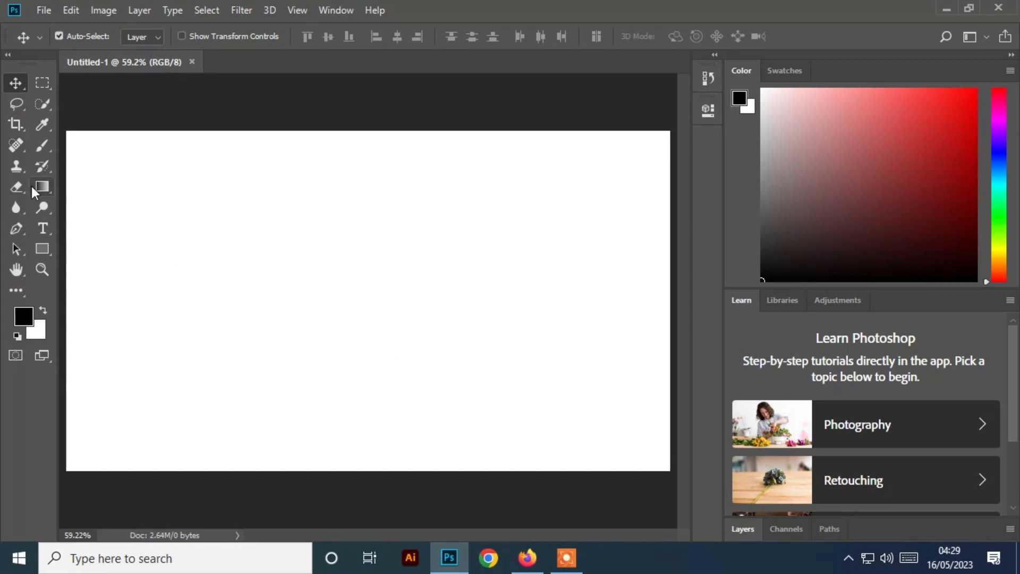
# - Draw a black rectangle about 523 by 423 px on the canvas and reposition it
pyautogui.click(43, 247)
pyautogui.moveTo(201, 212); pyautogui.dragTo(448, 411)
pyautogui.press('v')
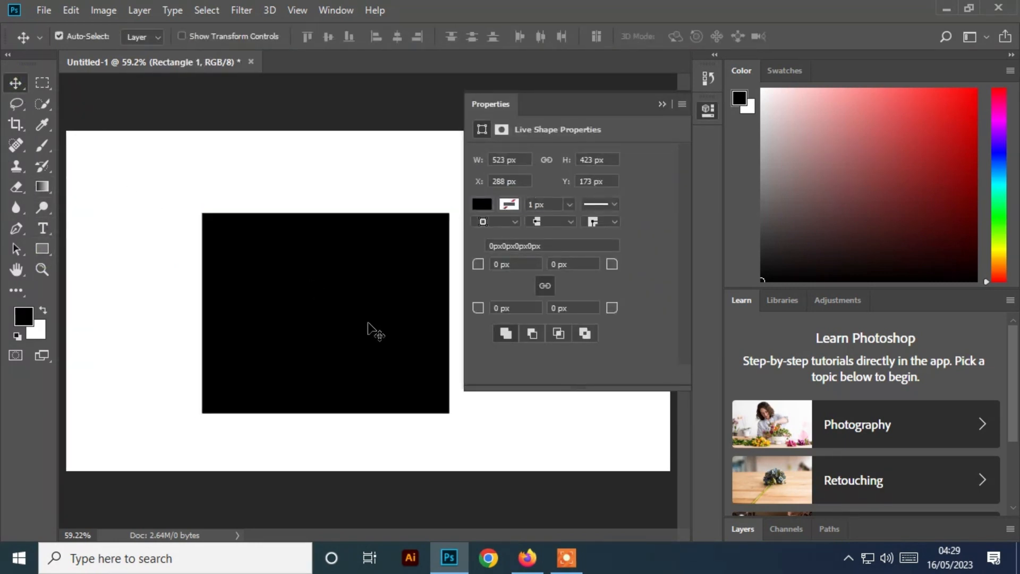
pyautogui.moveTo(367, 323); pyautogui.dragTo(345, 307)
pyautogui.click(663, 104)
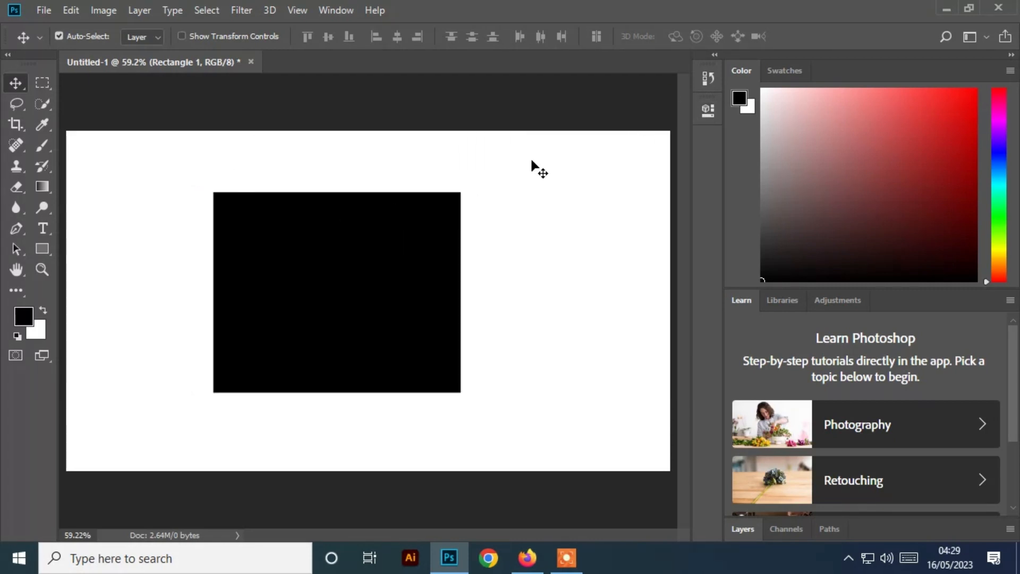
# - Delete the black rectangle from the canvas
pyautogui.moveTo(351, 234); pyautogui.dragTo(393, 272)
pyautogui.press('Delete')
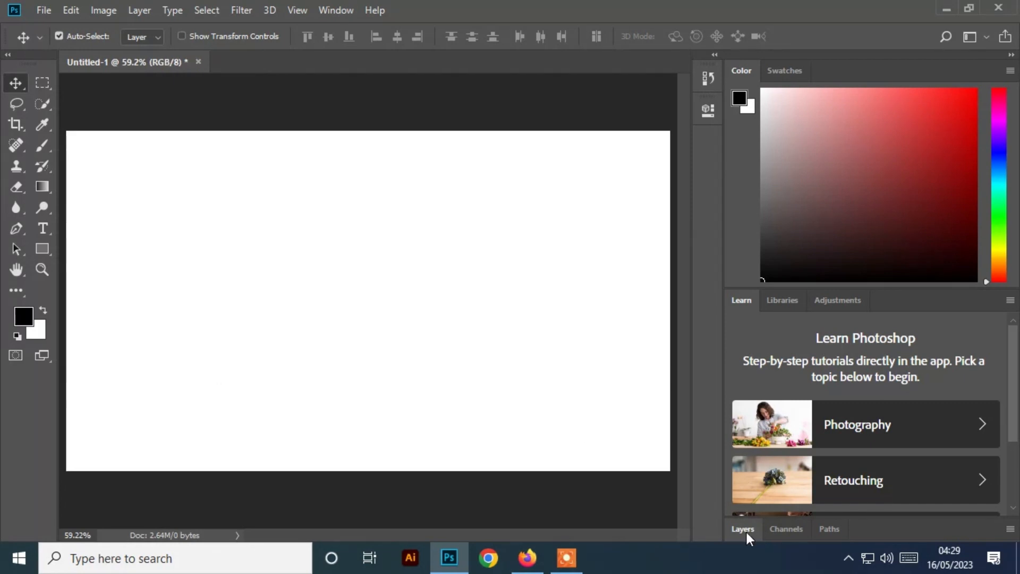
# - Show the document's layer list
pyautogui.click(901, 527)
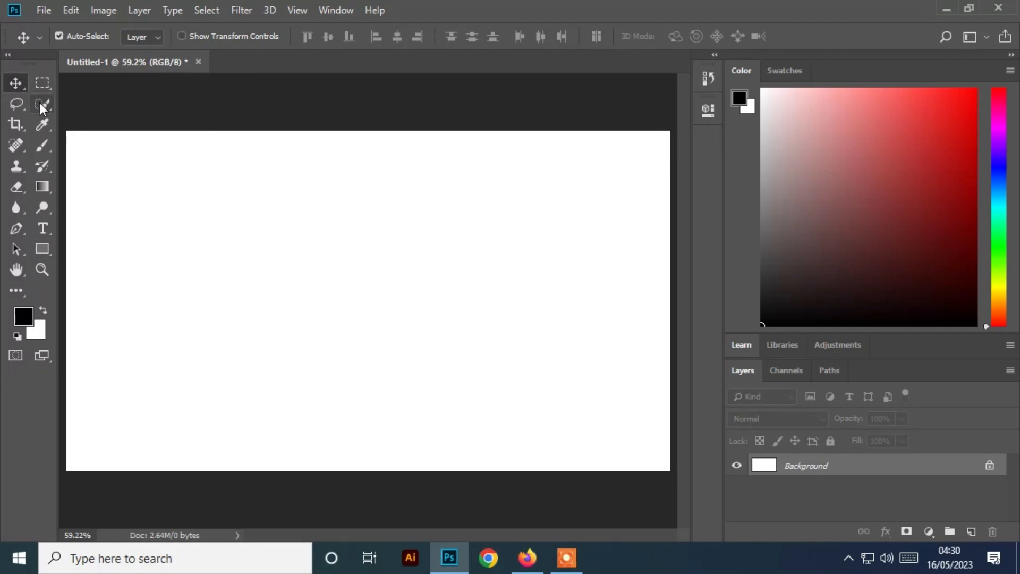
# - Examine the settings offered by the Brush, Quick Selection, Clone Stamp, Eyedropper, Rectangular Marquee and Move tools
pyautogui.click(43, 146)
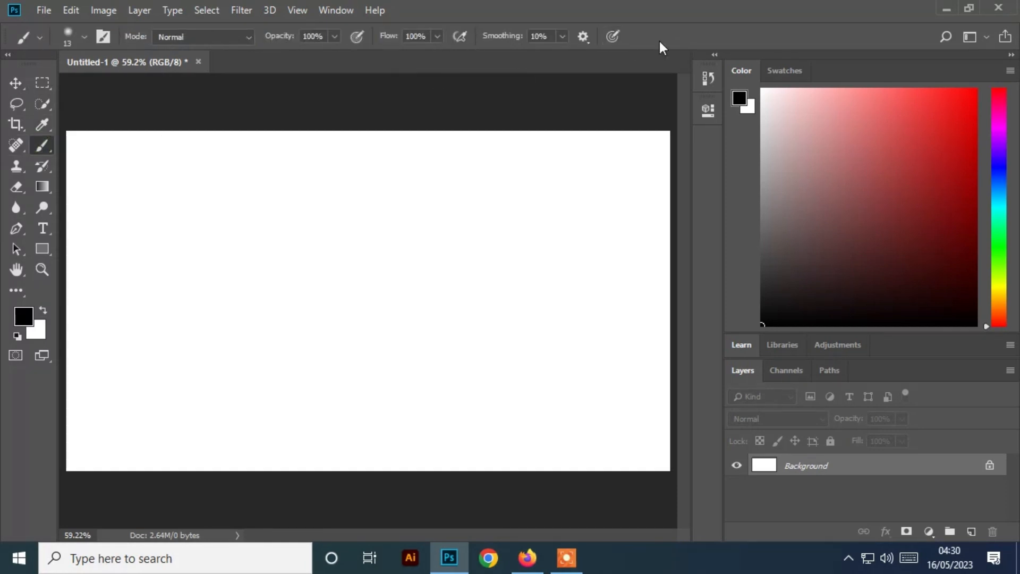
pyautogui.click(43, 104)
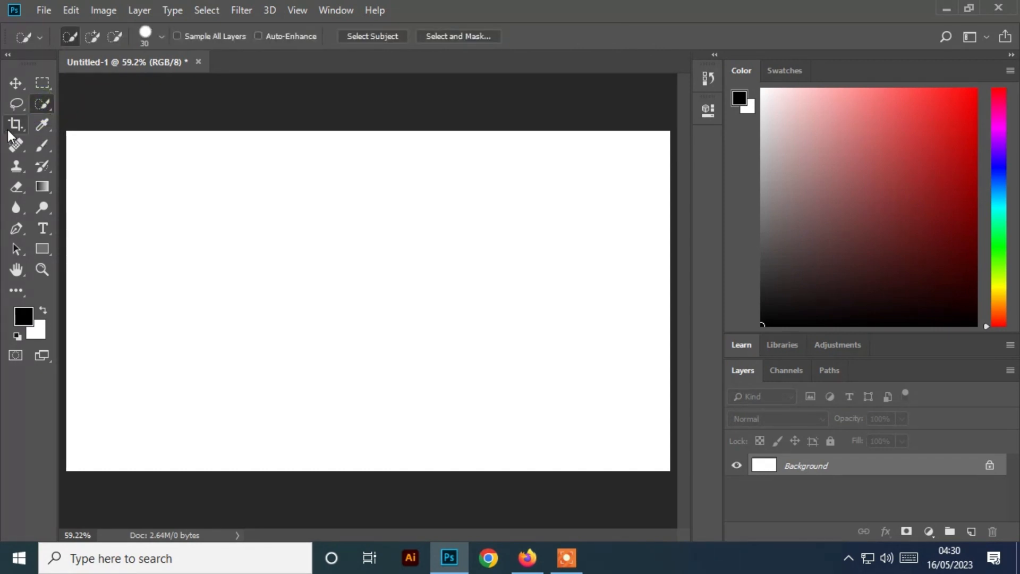
pyautogui.click(16, 166)
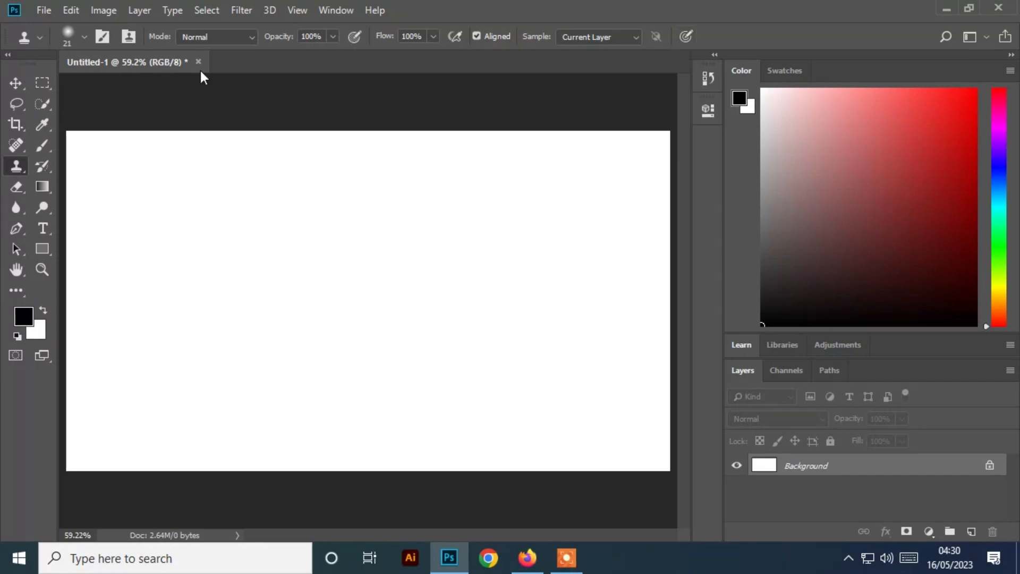
pyautogui.click(42, 125)
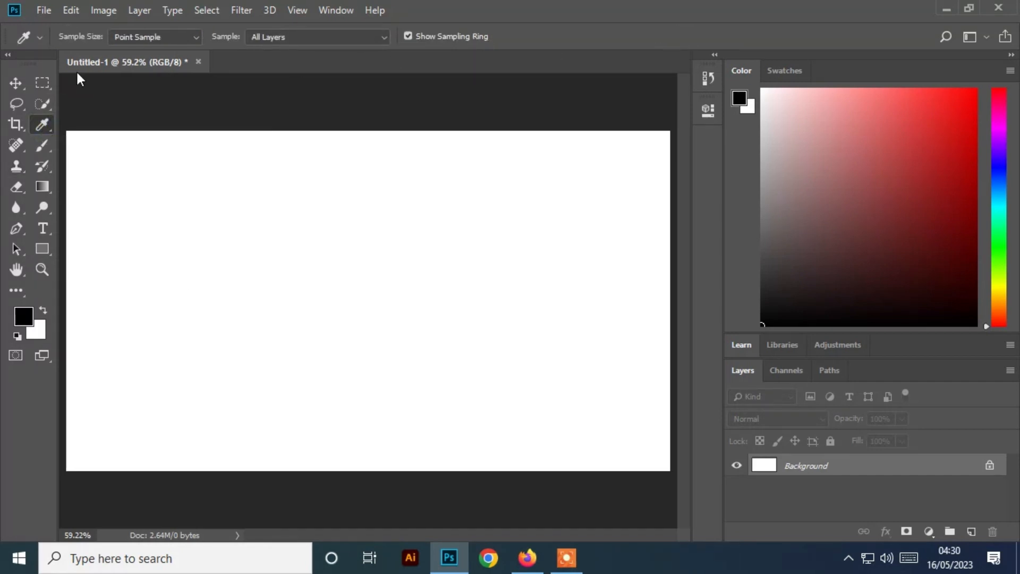
pyautogui.click(37, 103)
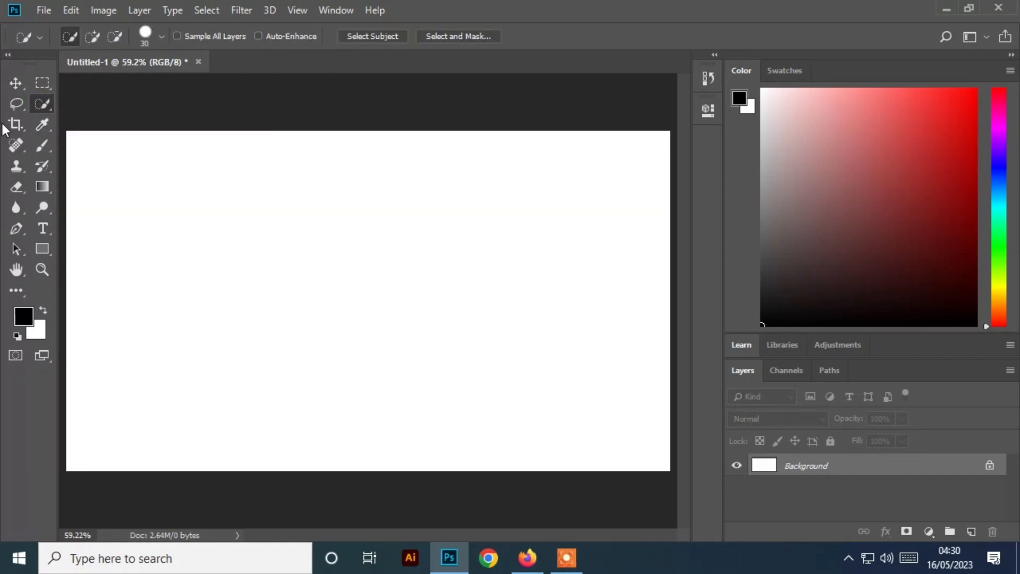
pyautogui.click(38, 83)
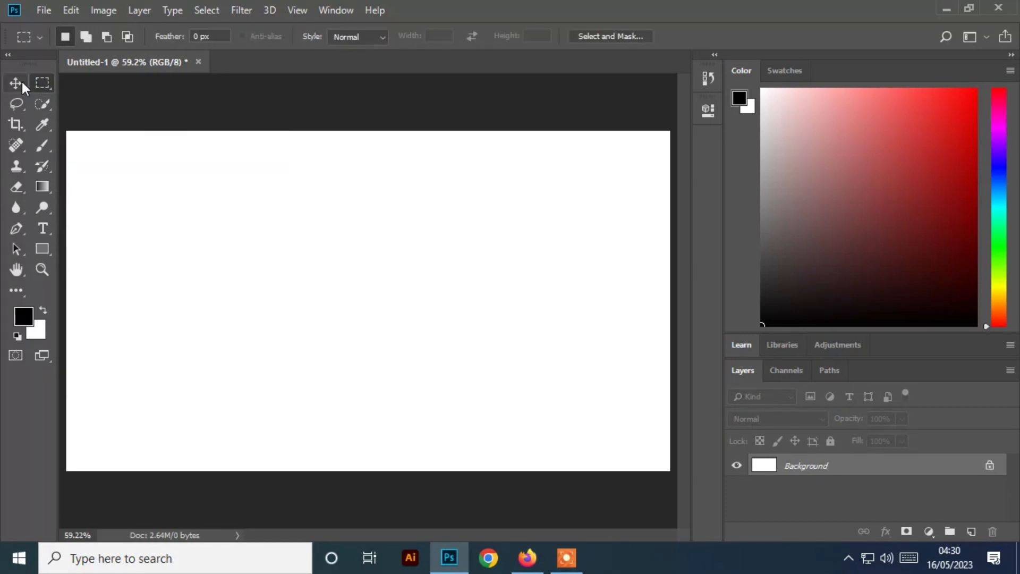
pyautogui.click(19, 83)
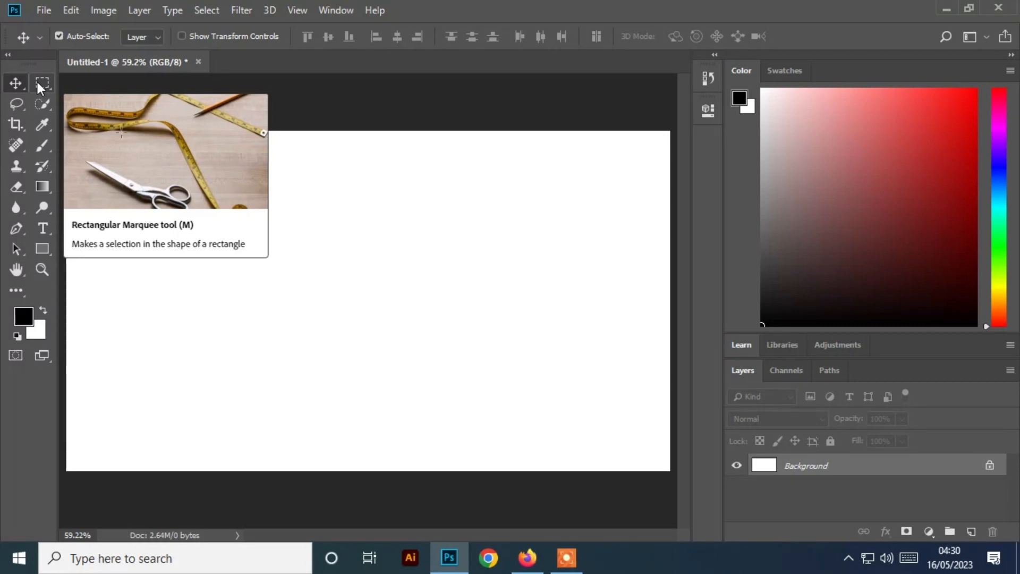
# - Look through the marquee tool variants and keep the Rectangular Marquee tool active
pyautogui.click(38, 84)
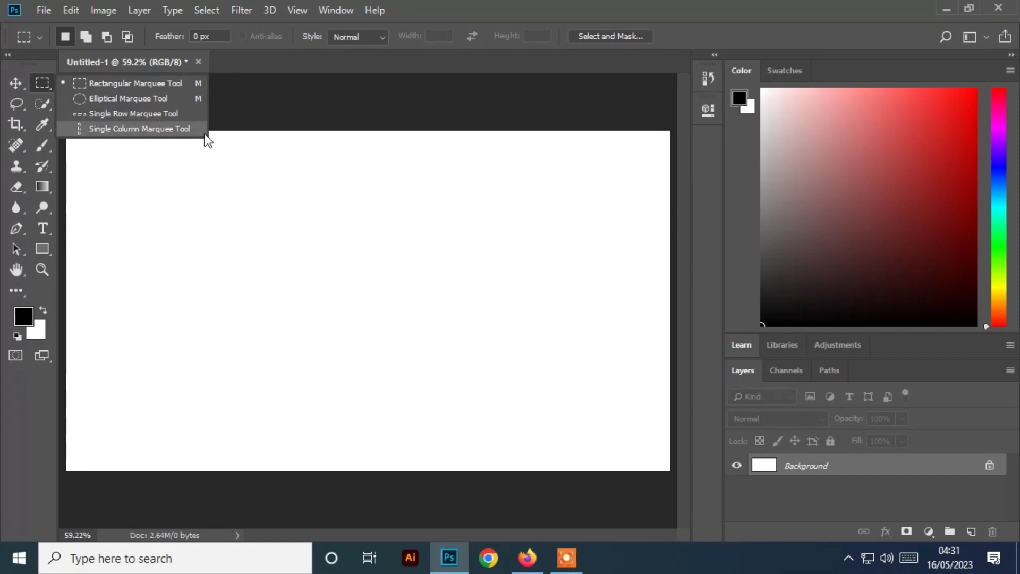
pyautogui.click(46, 92)
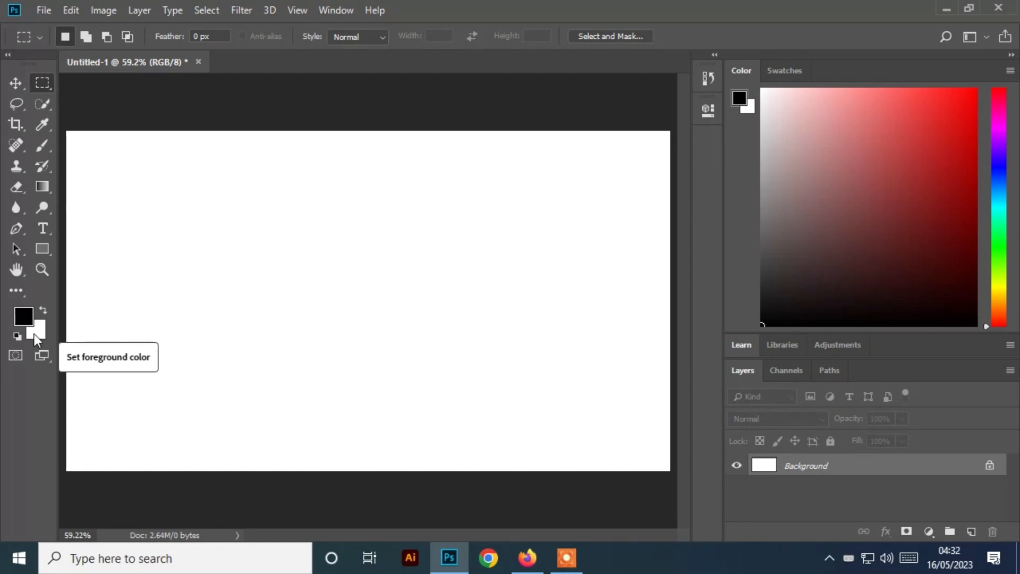
# - Set the foreground color to green 04bd46
pyautogui.click(24, 316)
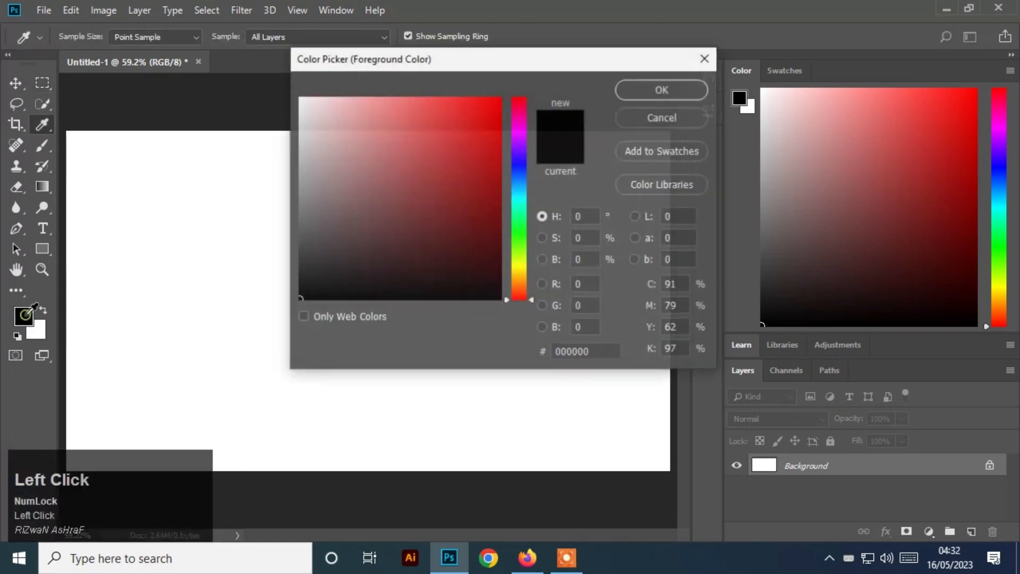
pyautogui.moveTo(504, 246); pyautogui.dragTo(506, 219)
pyautogui.click(496, 148)
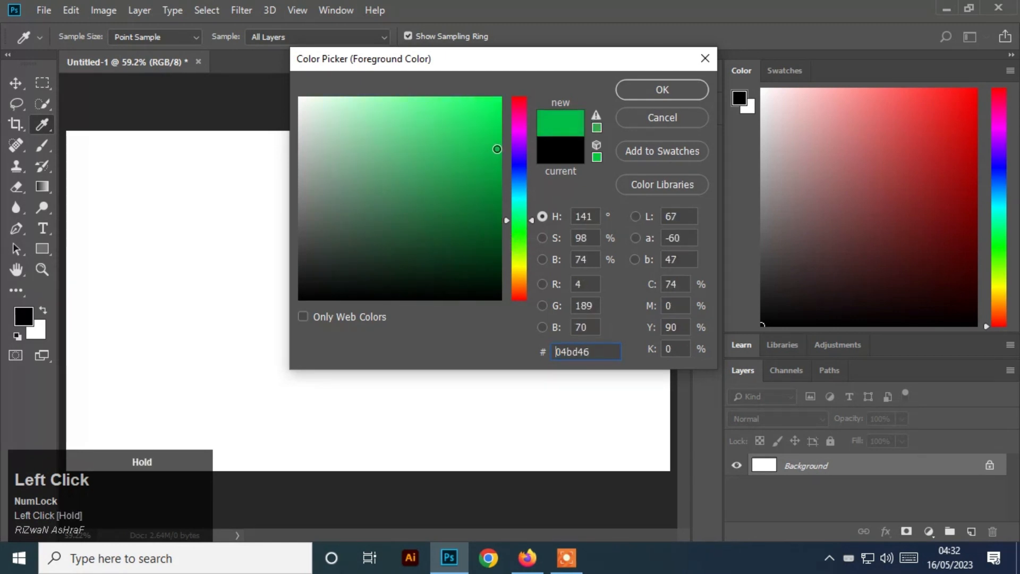
pyautogui.click(660, 96)
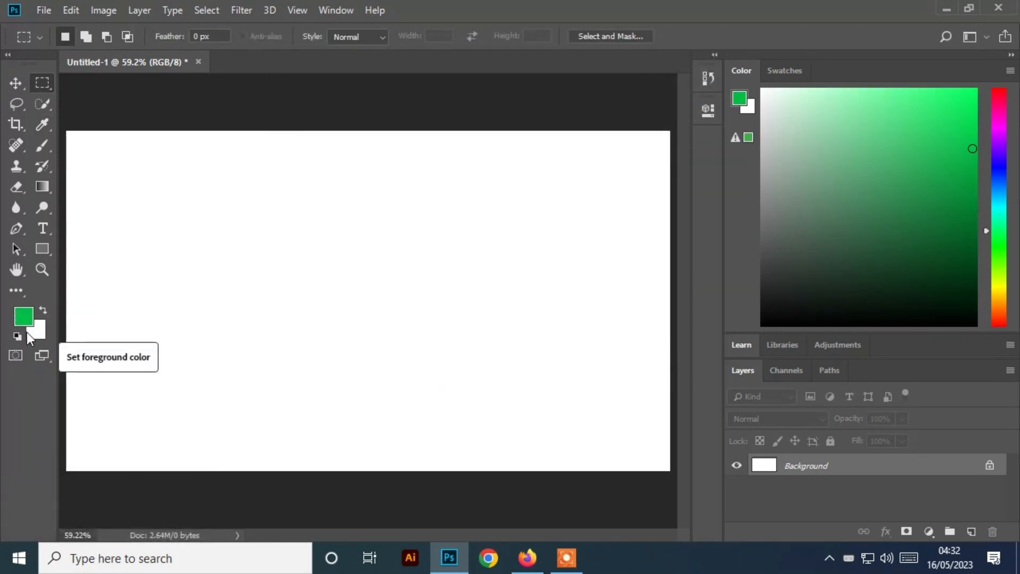
# - Set the background color to a deep, saturated blue
pyautogui.click(34, 332)
pyautogui.moveTo(521, 265); pyautogui.dragTo(519, 166)
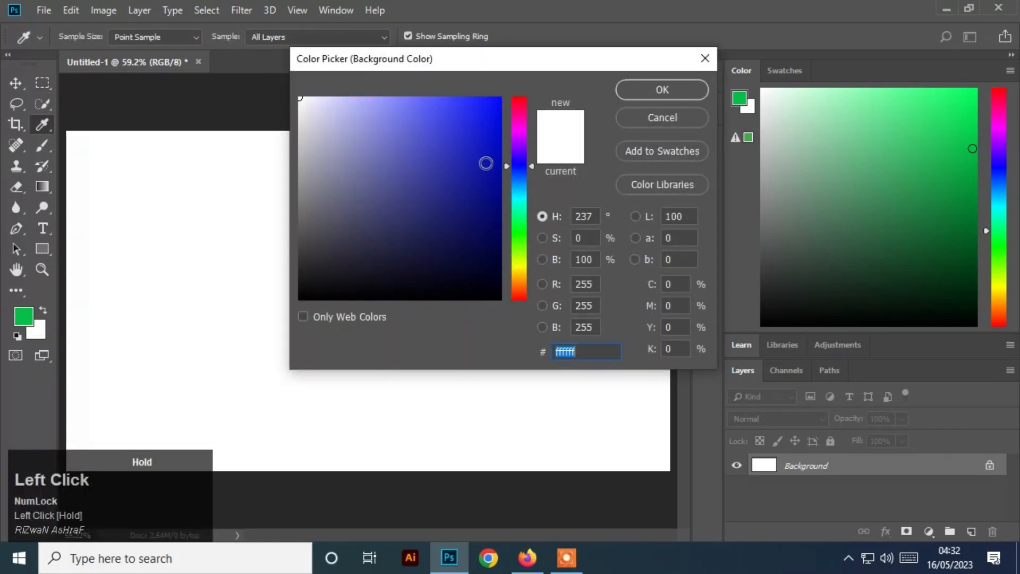
pyautogui.click(484, 152)
pyautogui.click(660, 92)
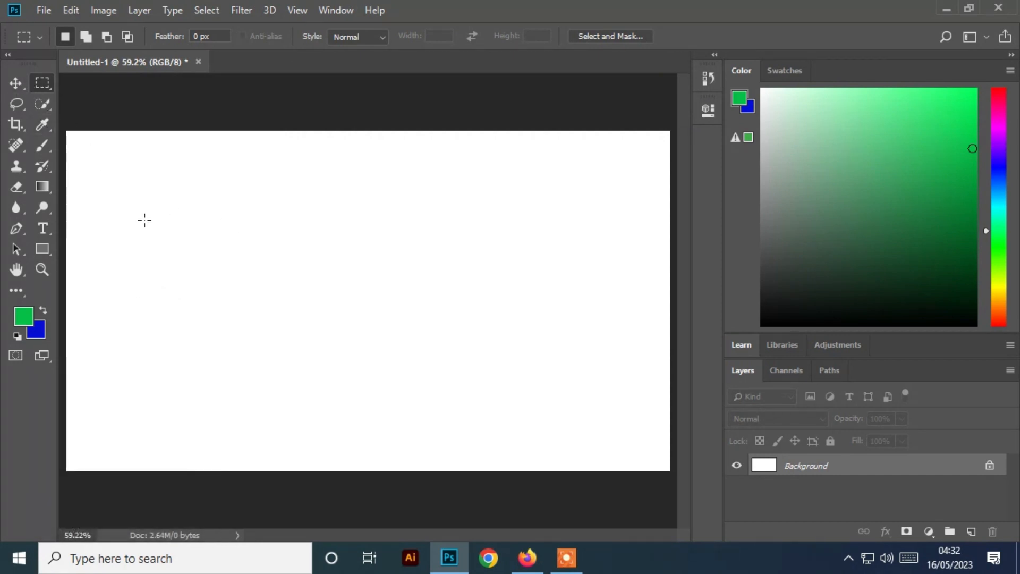
# - Add a new layer above the Background and fill it with the green foreground color
pyautogui.click(965, 532)
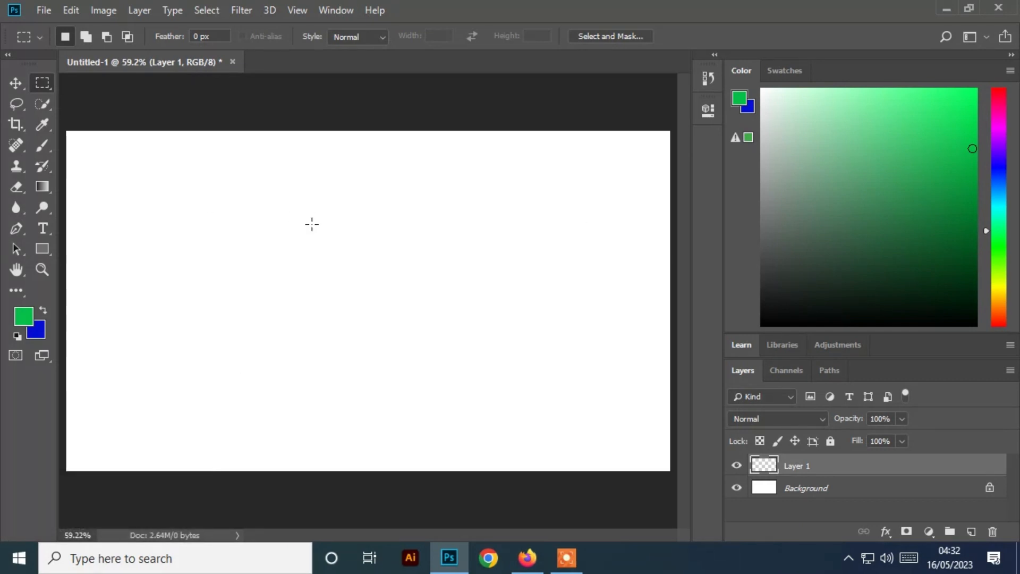
pyautogui.hotkey('alt', 'BackSpace')
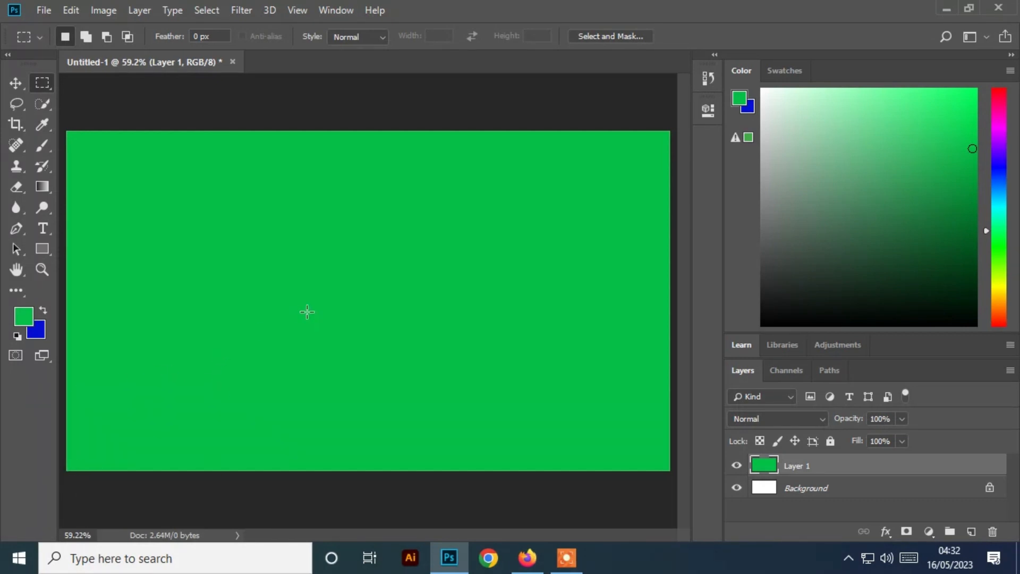
# - Refill Layer 1 alternately with the blue background color and the green foreground color, ending on blue
pyautogui.press('alt')
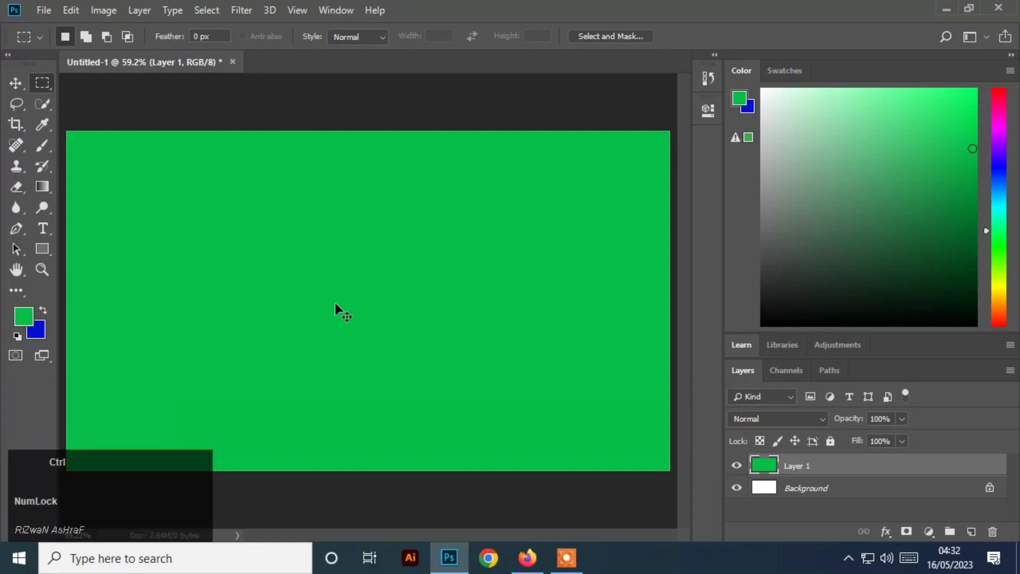
pyautogui.hotkey('ctrl', 'BackSpace')
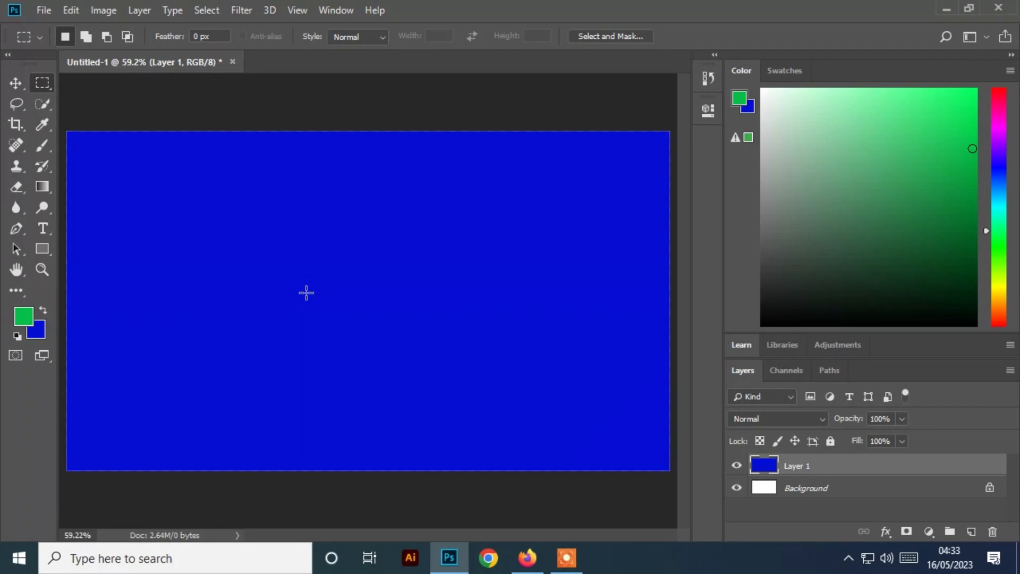
pyautogui.press('alt')
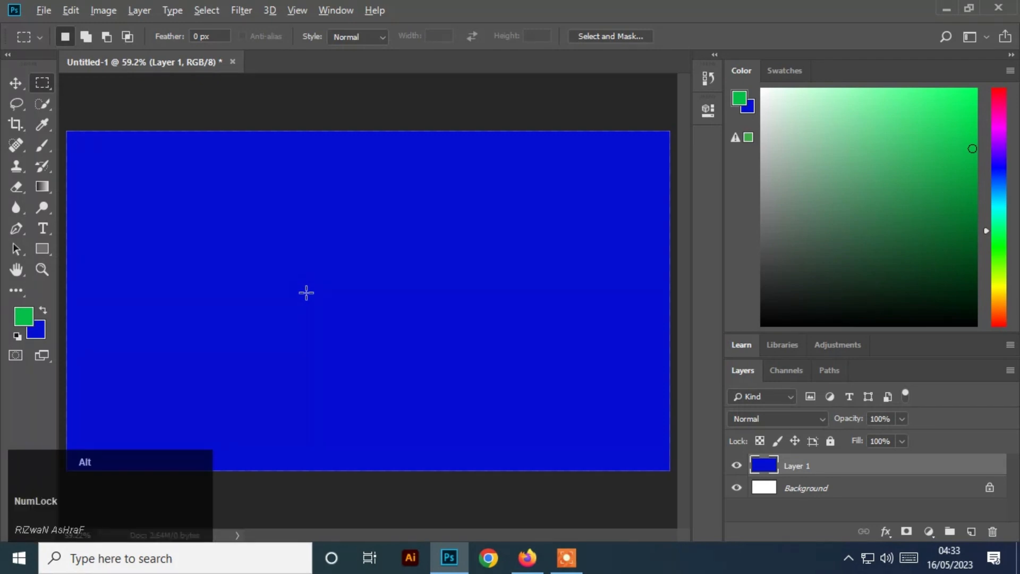
pyautogui.hotkey('alt', 'BackSpace')
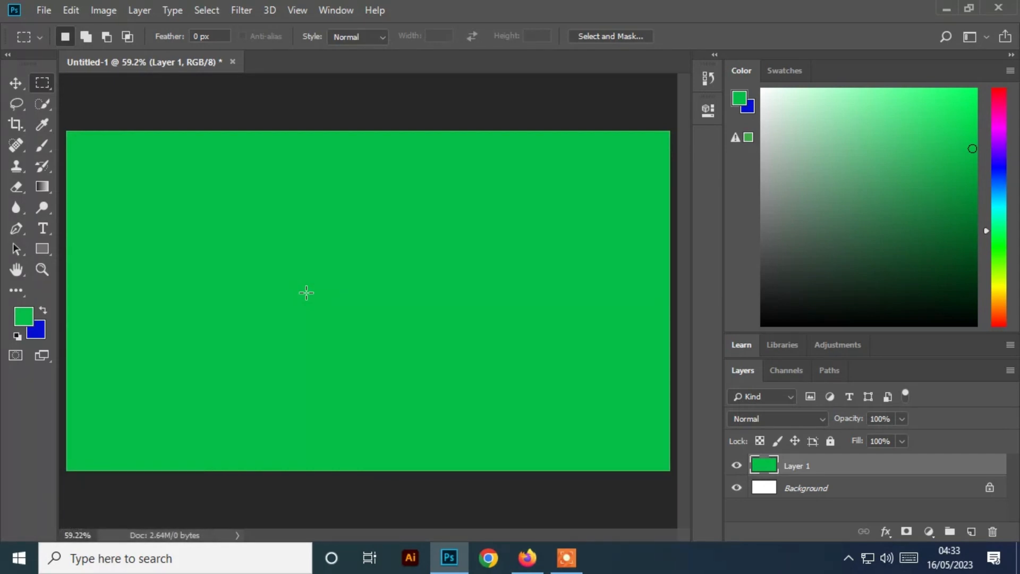
pyautogui.press('ctrl')
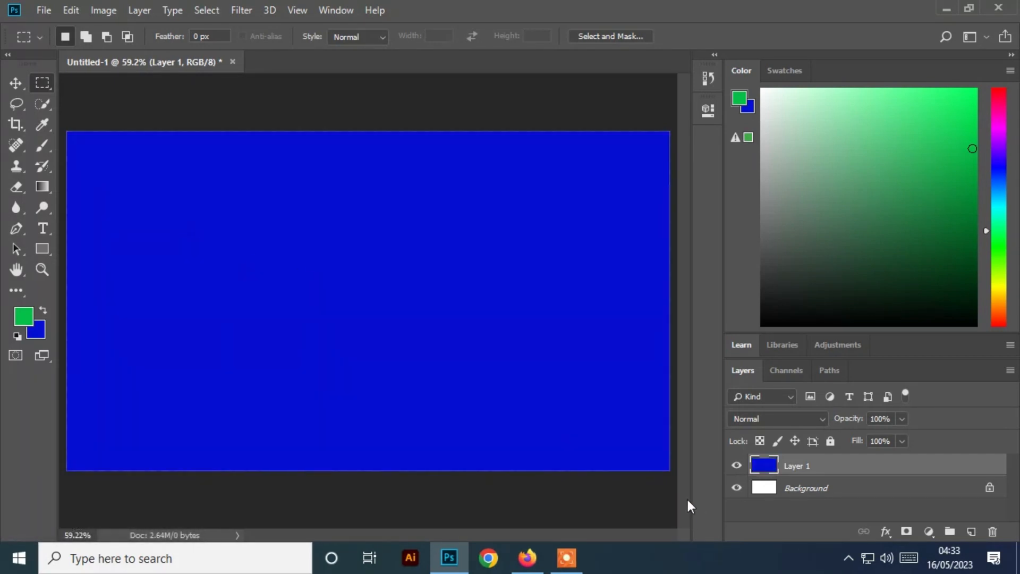
# - Delete the blue-filled Layer 1
pyautogui.moveTo(876, 466); pyautogui.dragTo(993, 531)
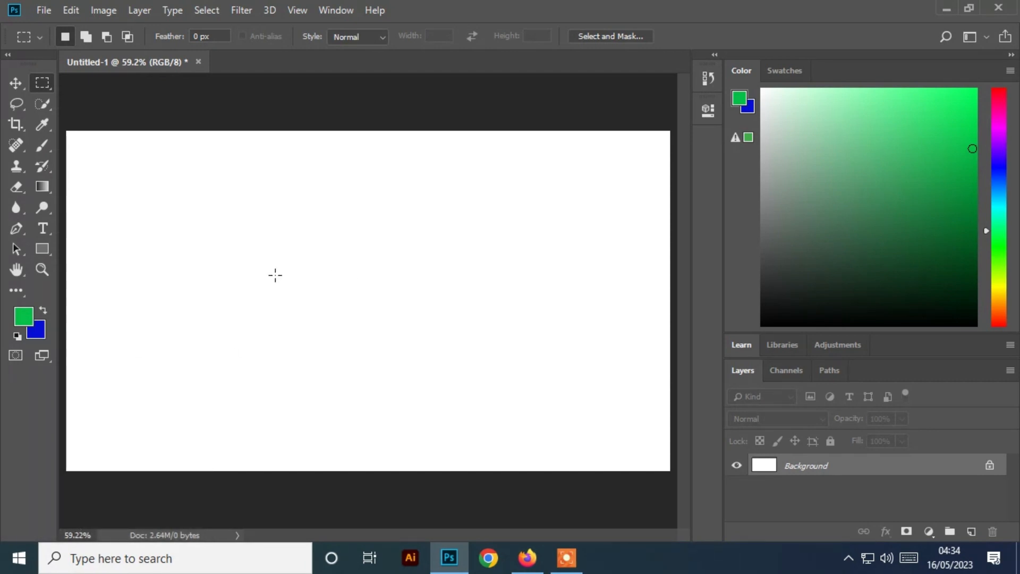
# - Swap the foreground and background colors back and forth, ending with green in front and blue behind
pyautogui.click(43, 311)
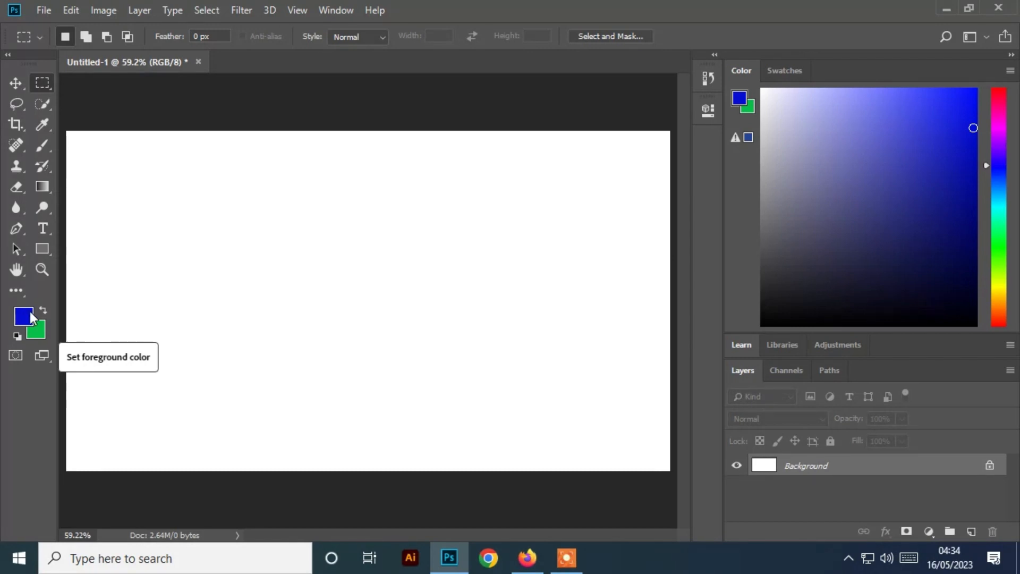
pyautogui.click(44, 308)
pyautogui.click(44, 308)
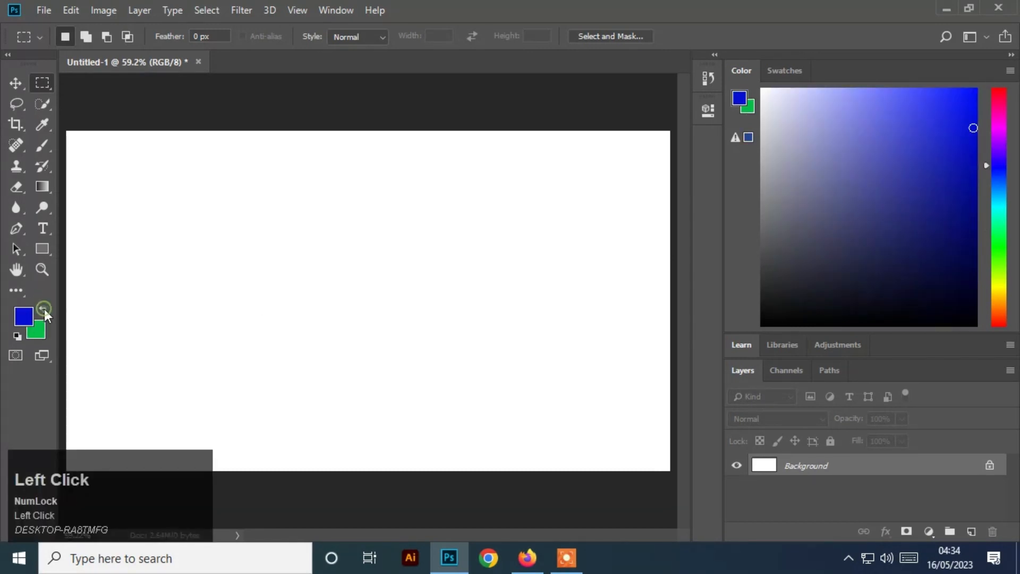
pyautogui.click(44, 308)
pyautogui.click(43, 308)
pyautogui.click(43, 310)
pyautogui.click(44, 310)
pyautogui.click(43, 309)
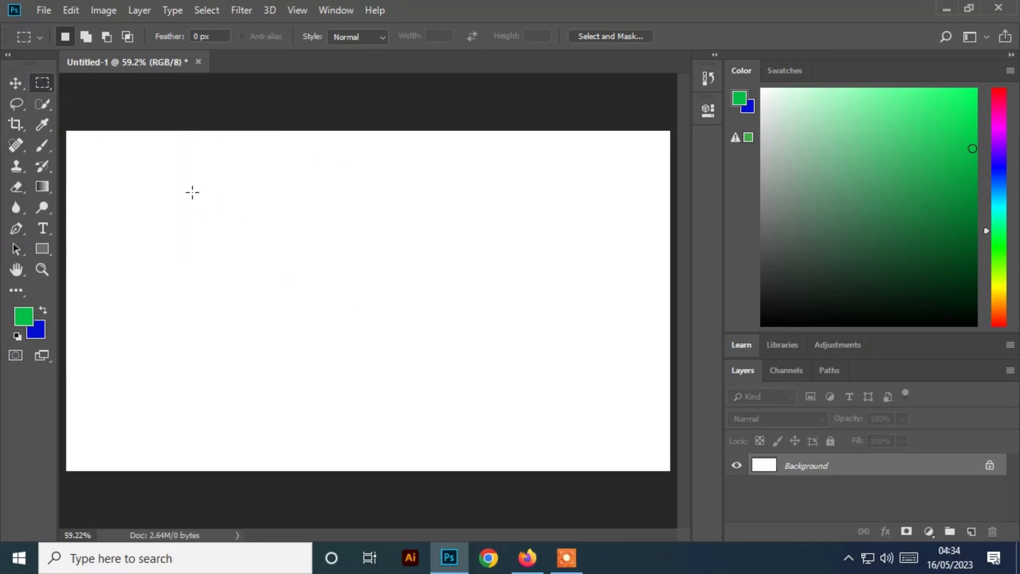
# - Make a large rectangular selection around the middle of the Background layer and fill it with the green foreground color
pyautogui.moveTo(191, 191); pyautogui.dragTo(540, 425)
pyautogui.press('alt')
pyautogui.hotkey('alt', 'BackSpace')
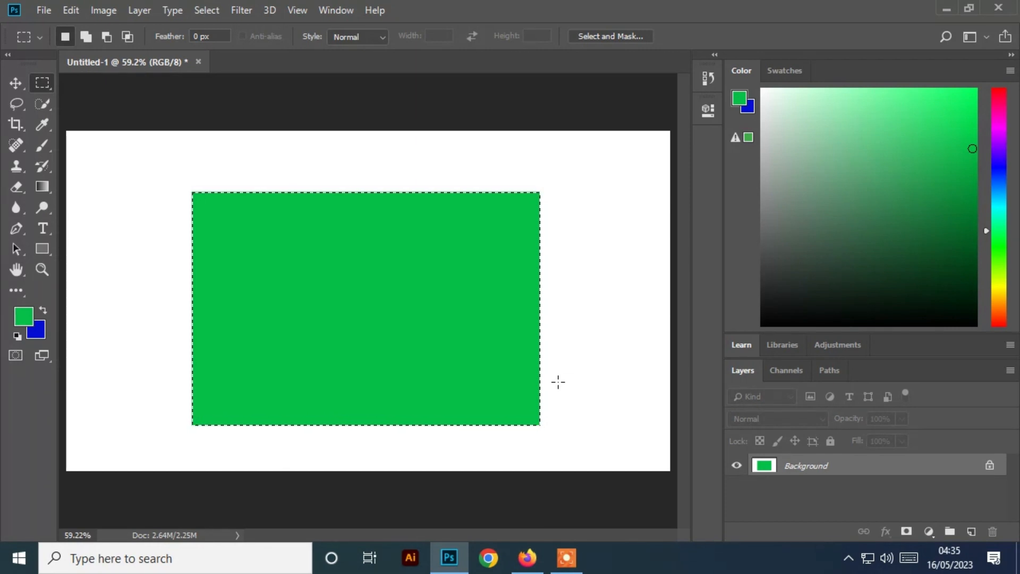
# - Deselect the rectangular selection around the green area
pyautogui.press('ctrl')
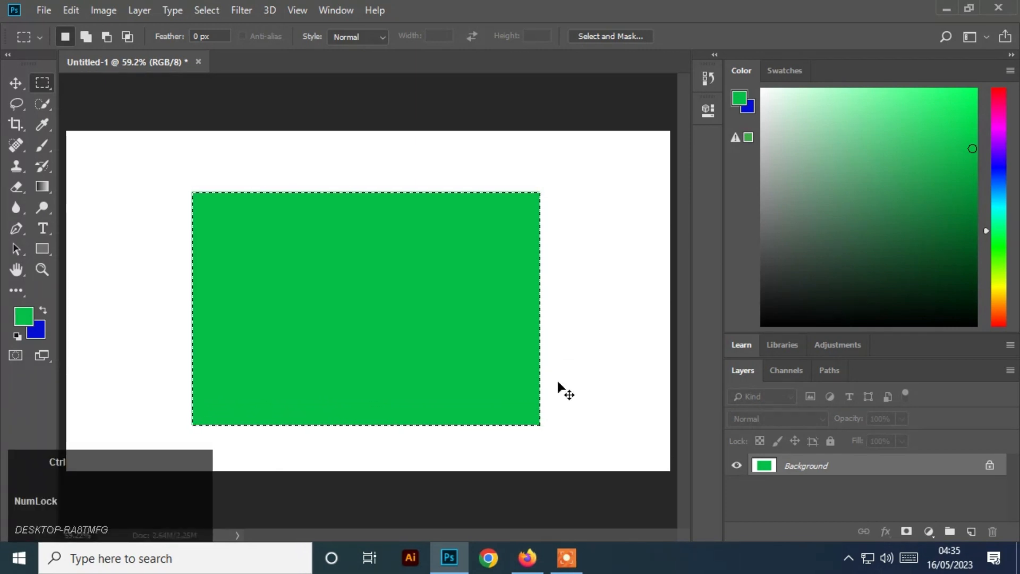
pyautogui.rightClick(495, 327)
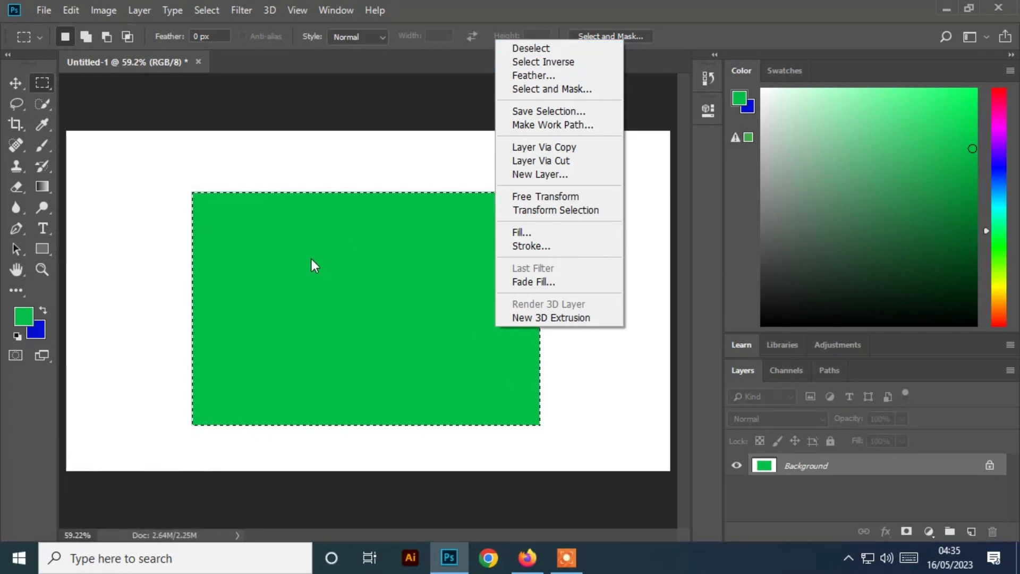
pyautogui.click(562, 51)
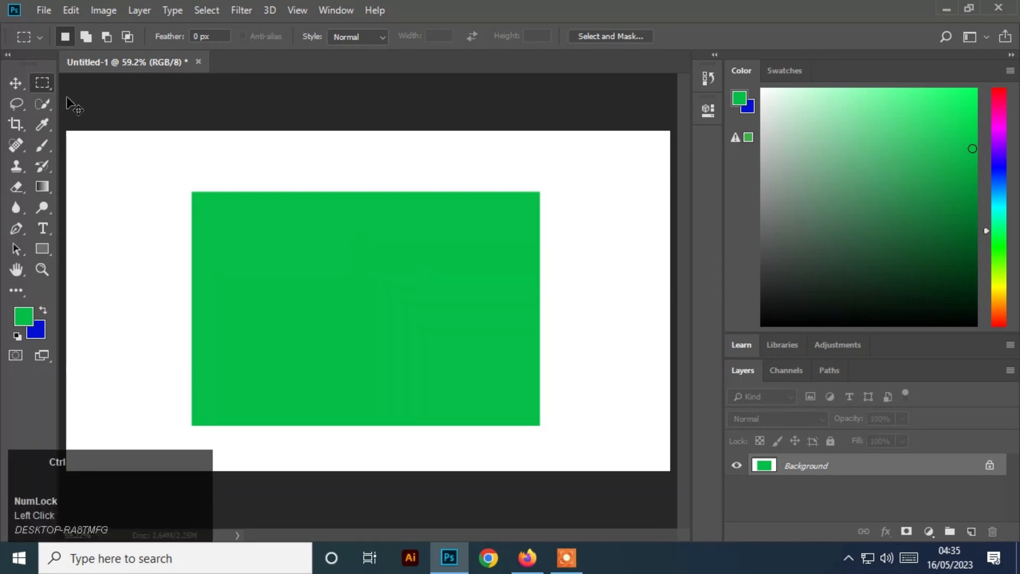
# - Make another rectangular selection inside the green rectangle and deselect it
pyautogui.moveTo(209, 192); pyautogui.dragTo(477, 416)
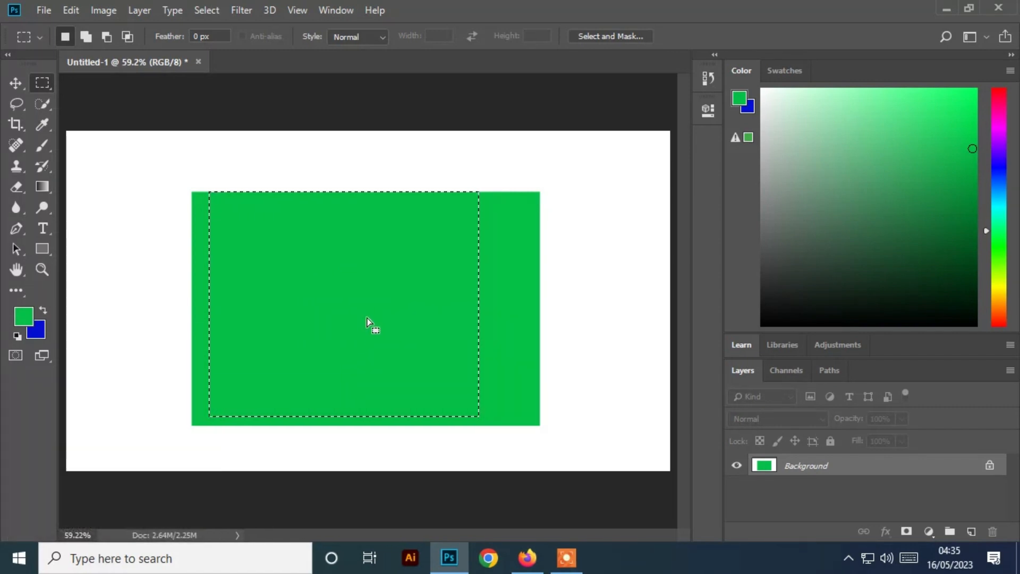
pyautogui.hotkey('ctrl', 'd')
pyautogui.press('ctrl')
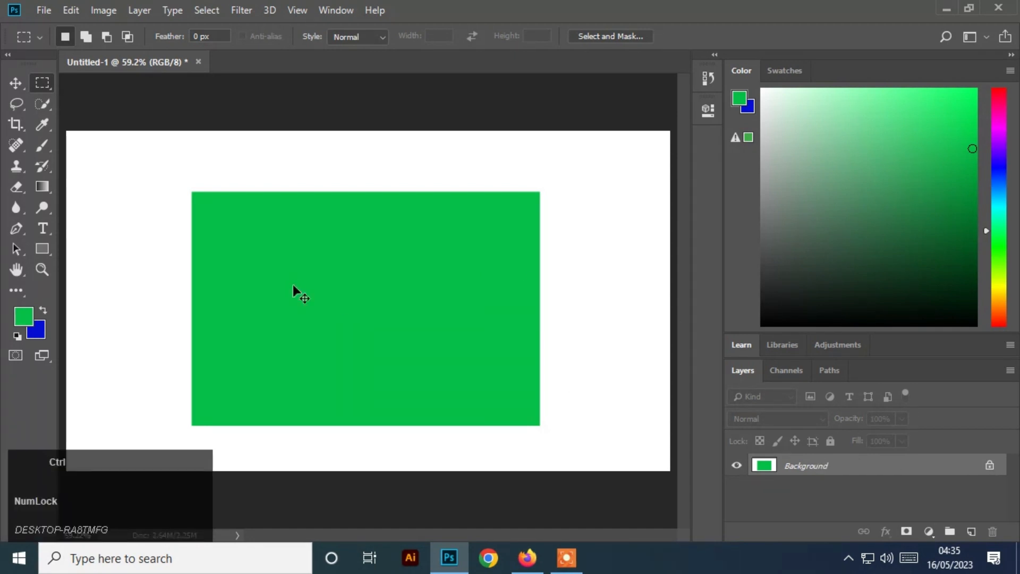
# - Step back through the history to undo the selections and the green fill on the Background layer
pyautogui.hotkey('ctrl', 'z')
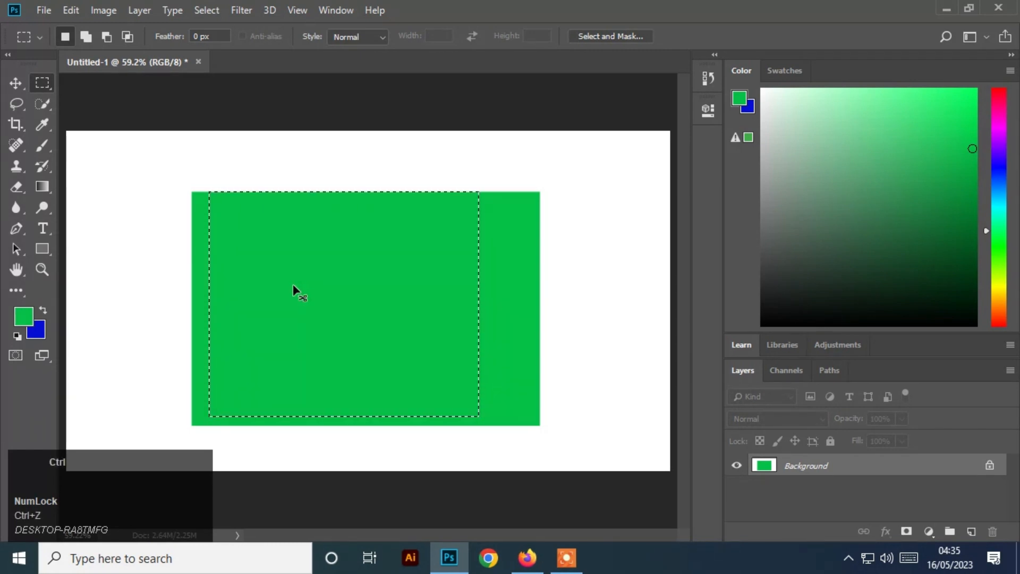
pyautogui.hotkey('ctrl', 'z')
pyautogui.hotkey('ctrl', 'alt', 'z')
pyautogui.hotkey('ctrl', 'alt', 'z')
pyautogui.hotkey('ctrl', 'alt', 'z')
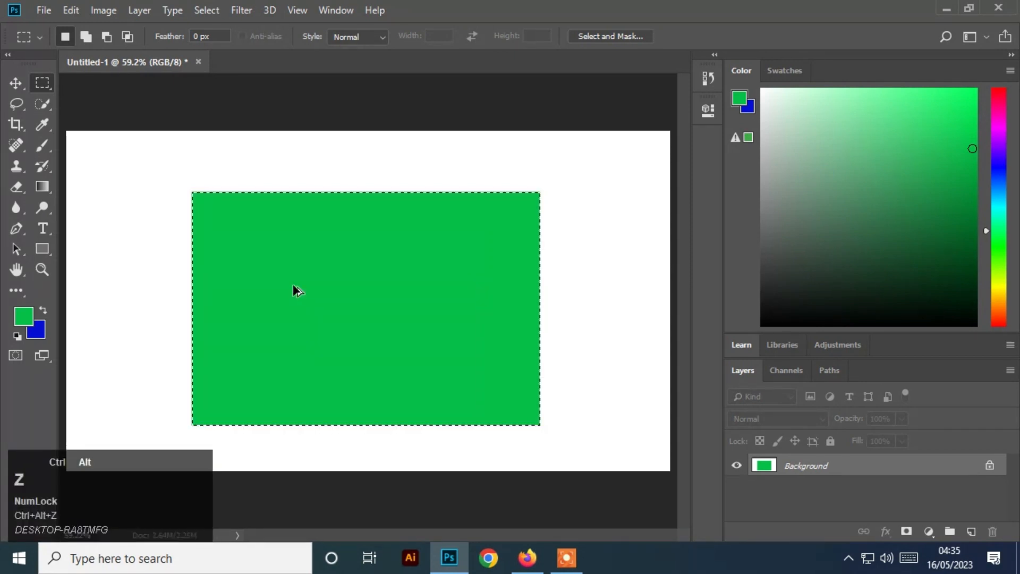
pyautogui.hotkey('ctrl', 'alt', 'z')
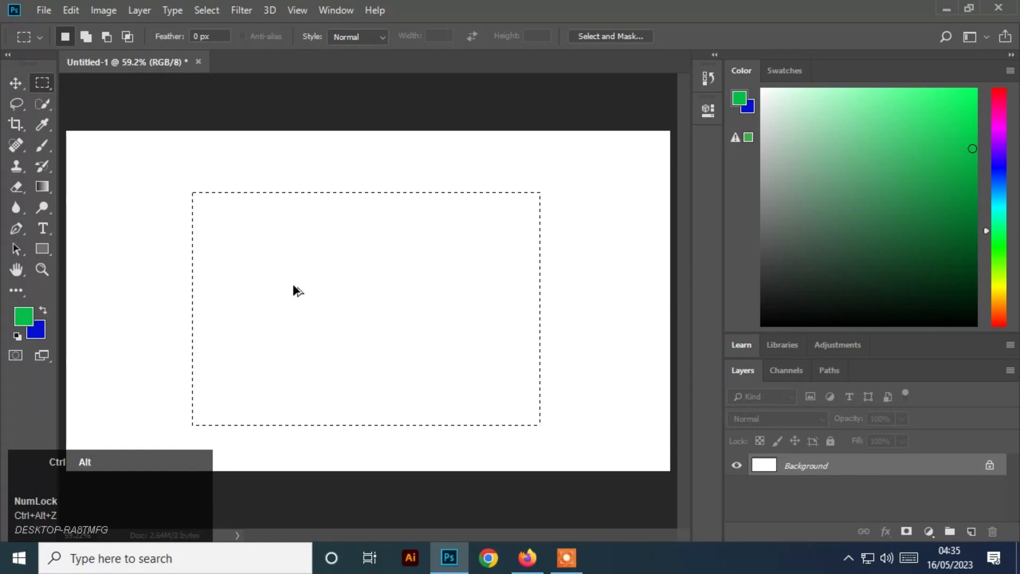
pyautogui.hotkey('ctrl', 'alt', 'z')
# - Add a new empty layer and make a rectangular selection in the upper-left part of the canvas
pyautogui.click(966, 533)
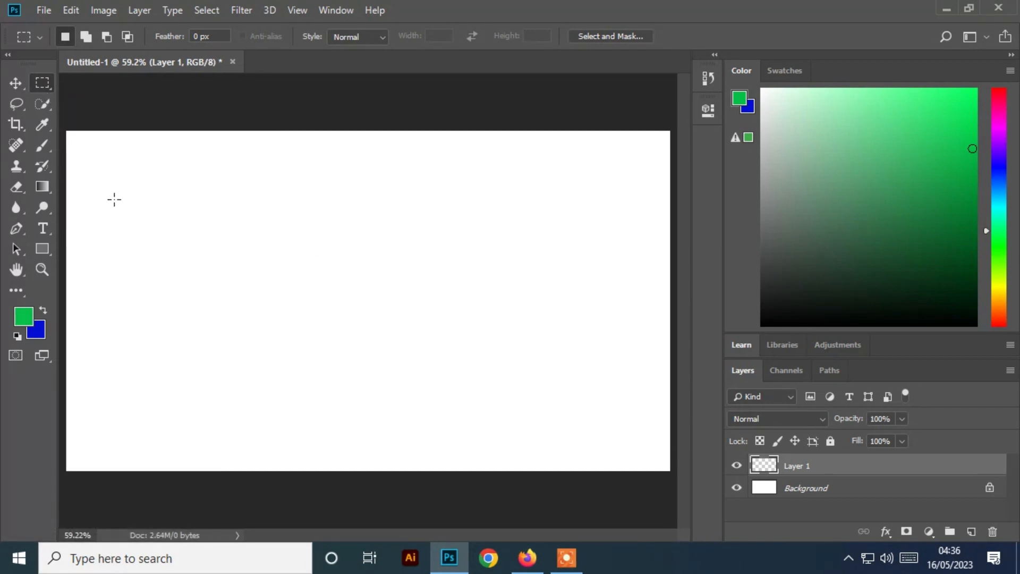
pyautogui.moveTo(145, 166); pyautogui.dragTo(433, 355)
pyautogui.click(433, 360)
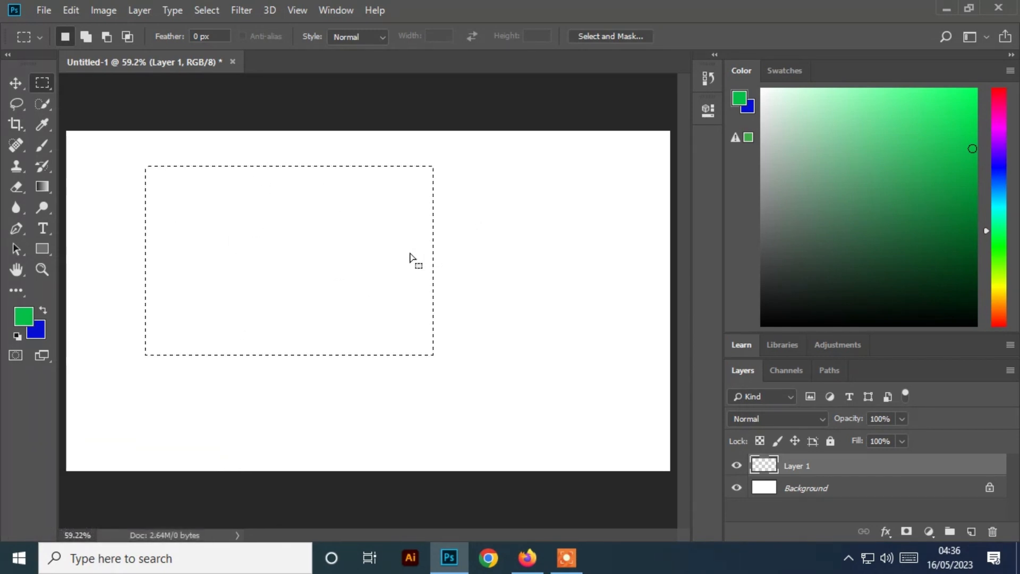
# - Switch to the Brush tool and enlarge the brush size to 400
pyautogui.click(41, 145)
pyautogui.click(108, 148)
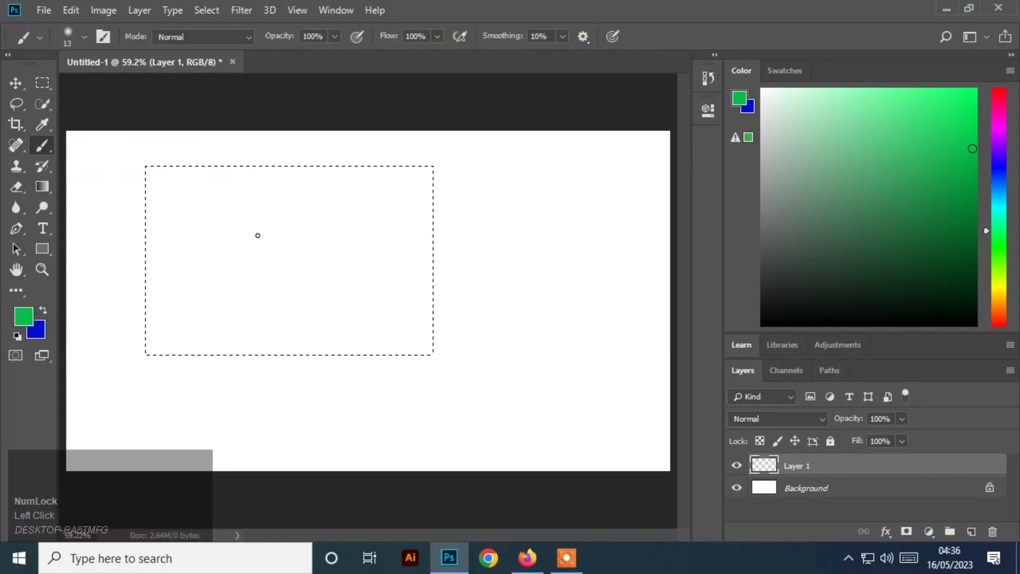
pyautogui.press(']')
pyautogui.press(']')
pyautogui.press(']')
pyautogui.press(']')
pyautogui.press(']')
pyautogui.press(']')
pyautogui.press(']')
pyautogui.press(']')
pyautogui.press(']')
pyautogui.press(']')
pyautogui.press(']')
pyautogui.press(']')
pyautogui.press(']')
pyautogui.press(']')
pyautogui.press(']')
pyautogui.press(']')
pyautogui.press(']')
pyautogui.press(']')
pyautogui.press(']')
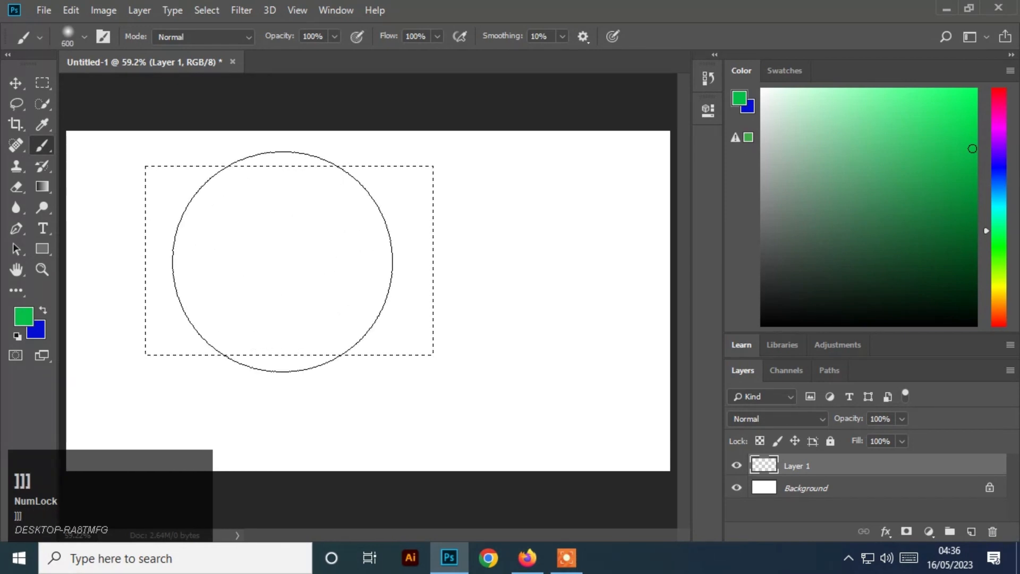
pyautogui.press('[')
pyautogui.press('[')
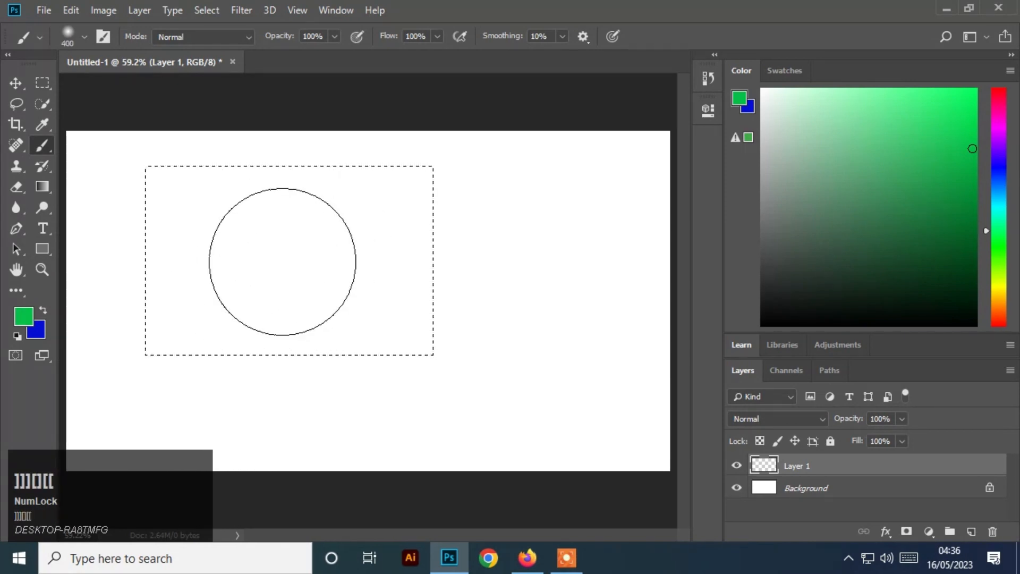
# - Paint across the rectangular selection with the green brush until it is covered, and deselect it
pyautogui.moveTo(159, 217)
pyautogui.mouseDown()
pyautogui.moveTo(388, 281)
pyautogui.moveTo(410, 207)
pyautogui.moveTo(224, 223)
pyautogui.moveTo(275, 414)
pyautogui.moveTo(500, 369)
pyautogui.mouseUp()
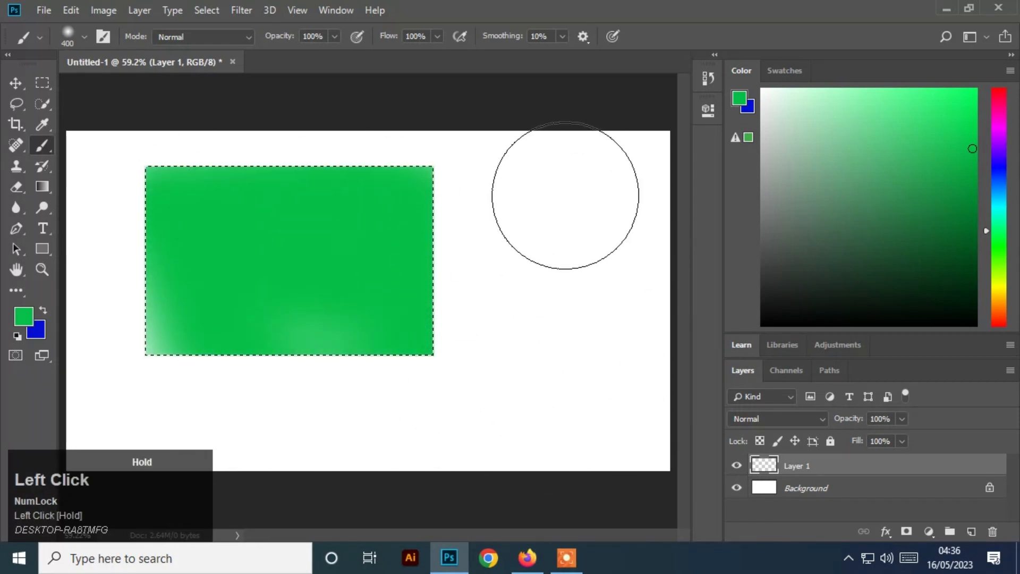
pyautogui.moveTo(633, 362)
pyautogui.mouseDown()
pyautogui.moveTo(541, 371)
pyautogui.moveTo(250, 143)
pyautogui.moveTo(182, 429)
pyautogui.moveTo(278, 202)
pyautogui.moveTo(225, 389)
pyautogui.moveTo(296, 417)
pyautogui.moveTo(412, 419)
pyautogui.moveTo(410, 397)
pyautogui.mouseUp()
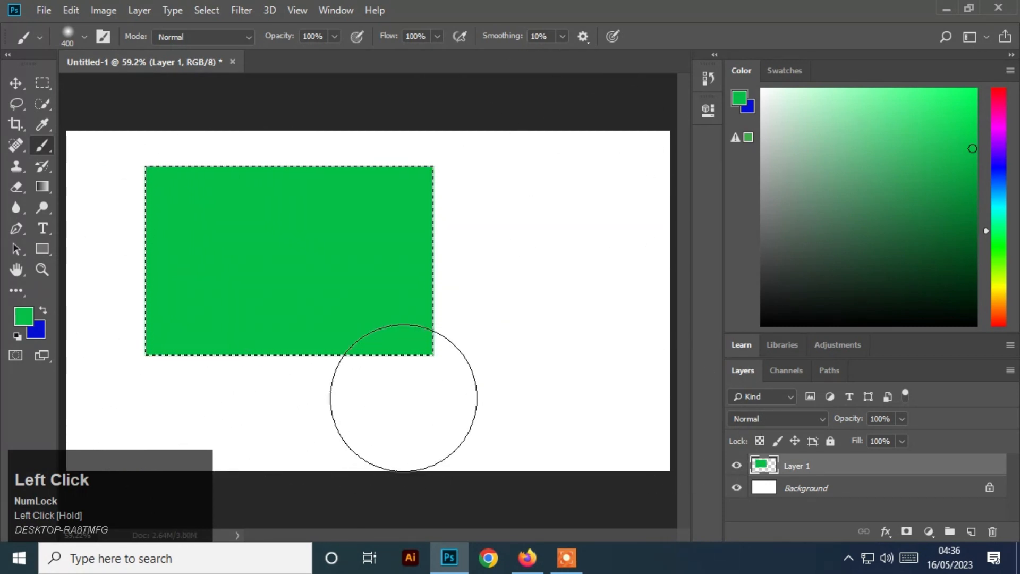
pyautogui.press('ctrl')
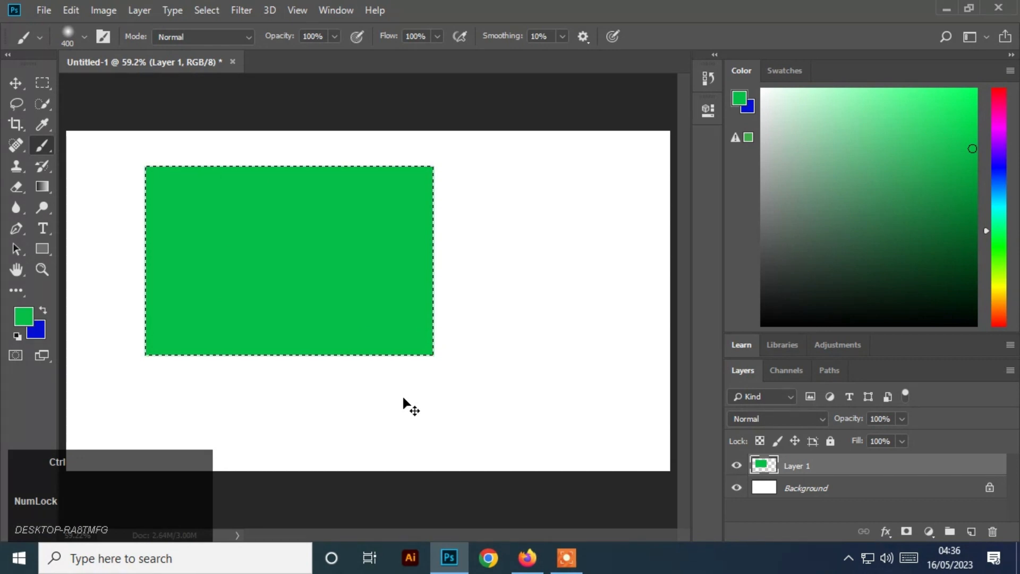
pyautogui.hotkey('ctrl', 'd')
# - Delete Layer 1 with the painted green rectangle and add a new empty layer
pyautogui.moveTo(556, 250)
pyautogui.mouseDown()
pyautogui.moveTo(616, 284)
pyautogui.moveTo(569, 366)
pyautogui.moveTo(429, 402)
pyautogui.moveTo(348, 298)
pyautogui.moveTo(168, 213)
pyautogui.moveTo(598, 336)
pyautogui.moveTo(619, 437)
pyautogui.moveTo(464, 195)
pyautogui.moveTo(344, 211)
pyautogui.moveTo(264, 432)
pyautogui.mouseUp()
pyautogui.moveTo(852, 468); pyautogui.dragTo(1001, 527)
pyautogui.click(971, 531)
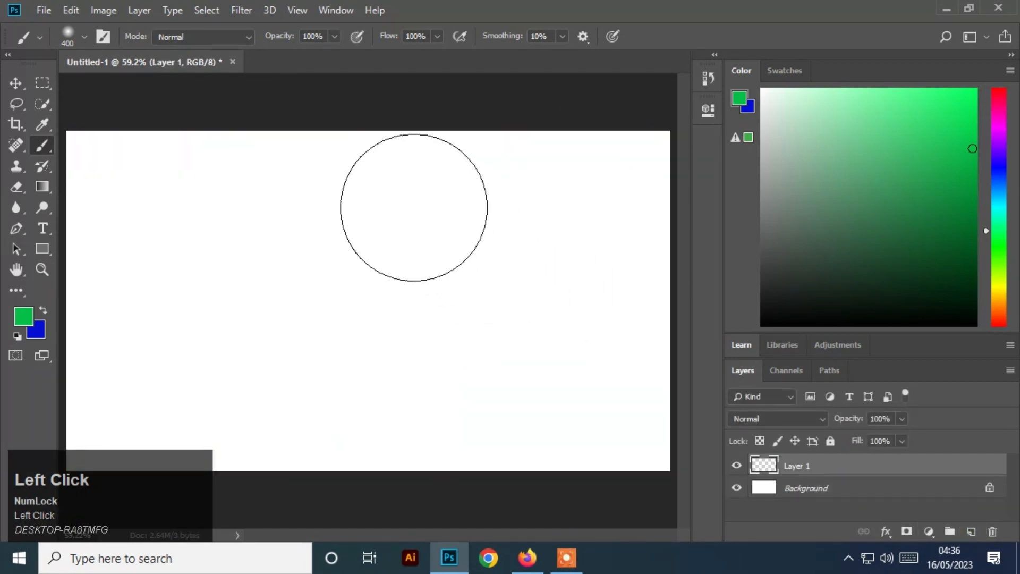
# - Paint broad freehand green strokes across the canvas without any selection, and undo them all
pyautogui.moveTo(133, 181)
pyautogui.mouseDown()
pyautogui.moveTo(378, 296)
pyautogui.moveTo(540, 291)
pyautogui.moveTo(615, 312)
pyautogui.moveTo(398, 205)
pyautogui.moveTo(357, 136)
pyautogui.moveTo(363, 181)
pyautogui.moveTo(205, 216)
pyautogui.mouseUp()
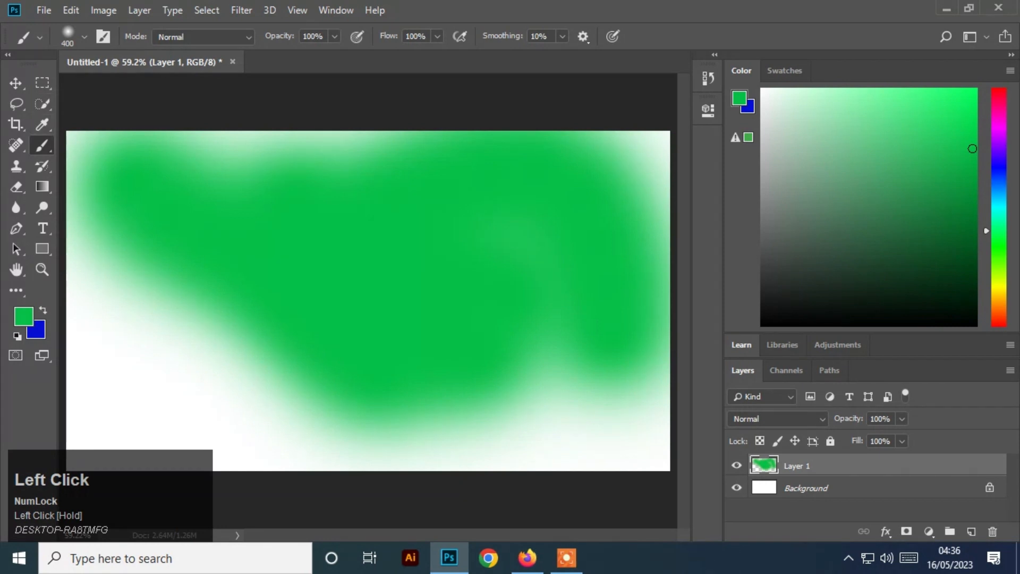
pyautogui.hotkey('ctrl', 'alt', 'z')
pyautogui.hotkey('ctrl', 'alt', 'z')
pyautogui.hotkey('ctrl', 'alt', 'z')
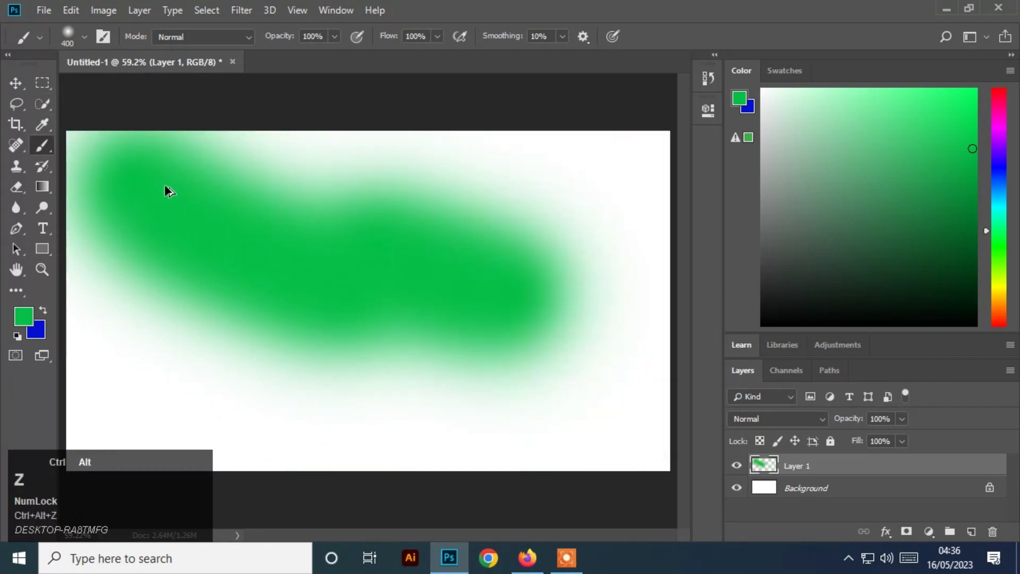
pyautogui.hotkey('ctrl', 'alt', 'z')
# - Make a rectangular selection near the middle of the canvas, paint it green with the brush, and deselect it
pyautogui.click(43, 82)
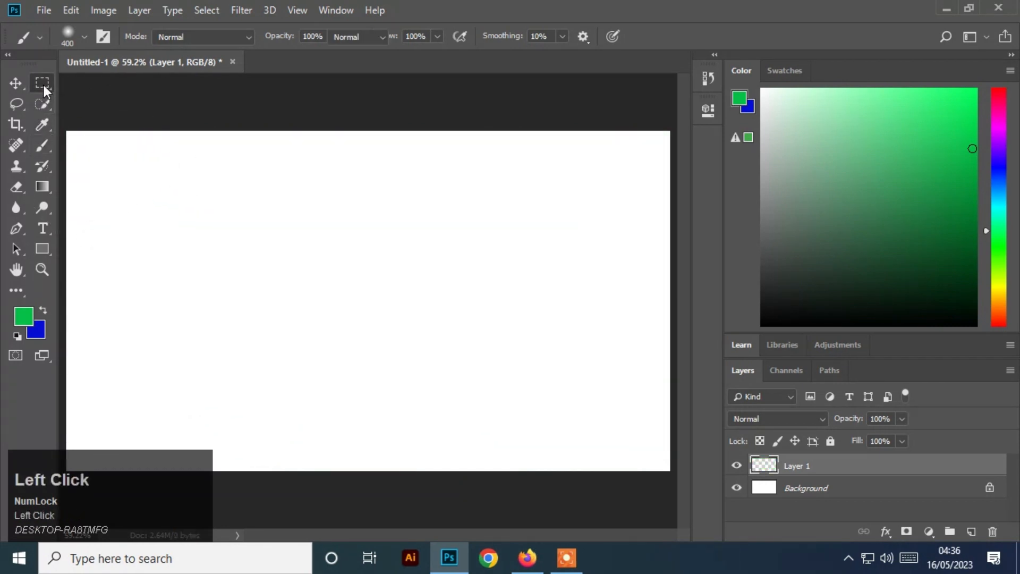
pyautogui.moveTo(283, 226); pyautogui.dragTo(519, 394)
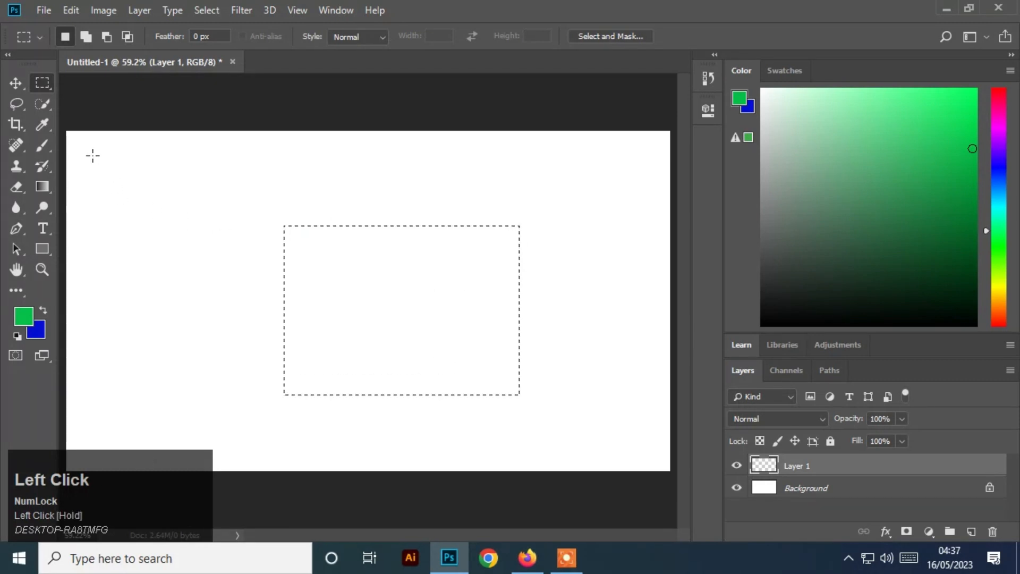
pyautogui.click(43, 145)
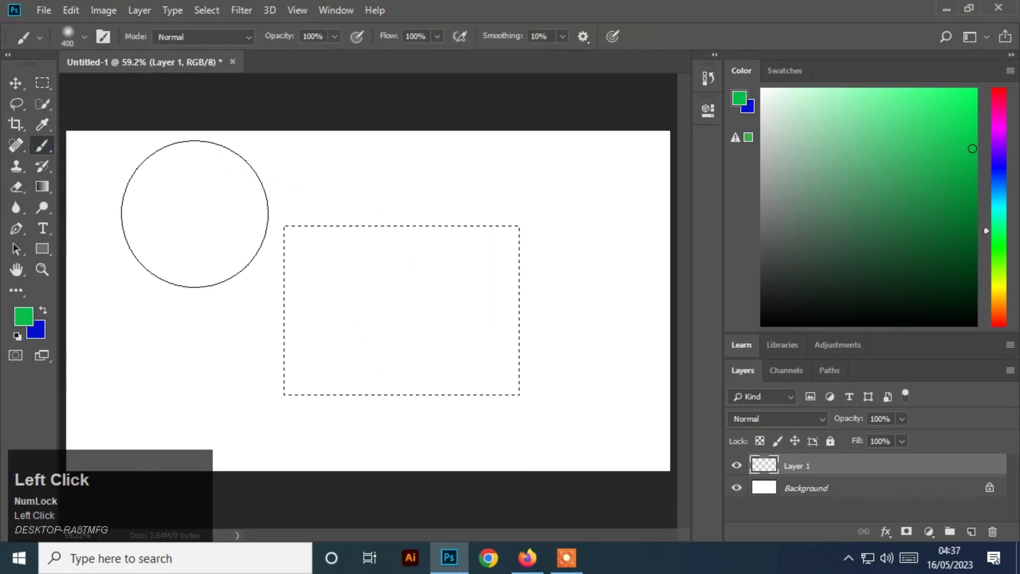
pyautogui.moveTo(150, 213)
pyautogui.mouseDown()
pyautogui.moveTo(190, 335)
pyautogui.moveTo(137, 188)
pyautogui.moveTo(141, 262)
pyautogui.moveTo(122, 268)
pyautogui.moveTo(129, 298)
pyautogui.moveTo(330, 250)
pyautogui.moveTo(467, 281)
pyautogui.moveTo(513, 353)
pyautogui.moveTo(323, 370)
pyautogui.moveTo(406, 258)
pyautogui.moveTo(410, 383)
pyautogui.moveTo(403, 157)
pyautogui.moveTo(375, 375)
pyautogui.moveTo(563, 285)
pyautogui.moveTo(263, 171)
pyautogui.moveTo(430, 269)
pyautogui.mouseUp()
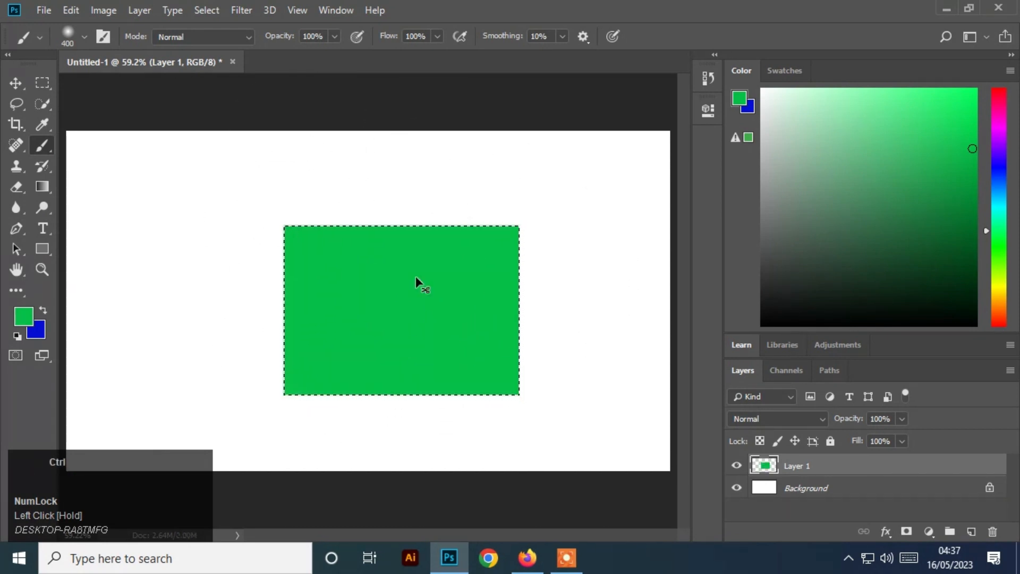
pyautogui.hotkey('ctrl', 'd')
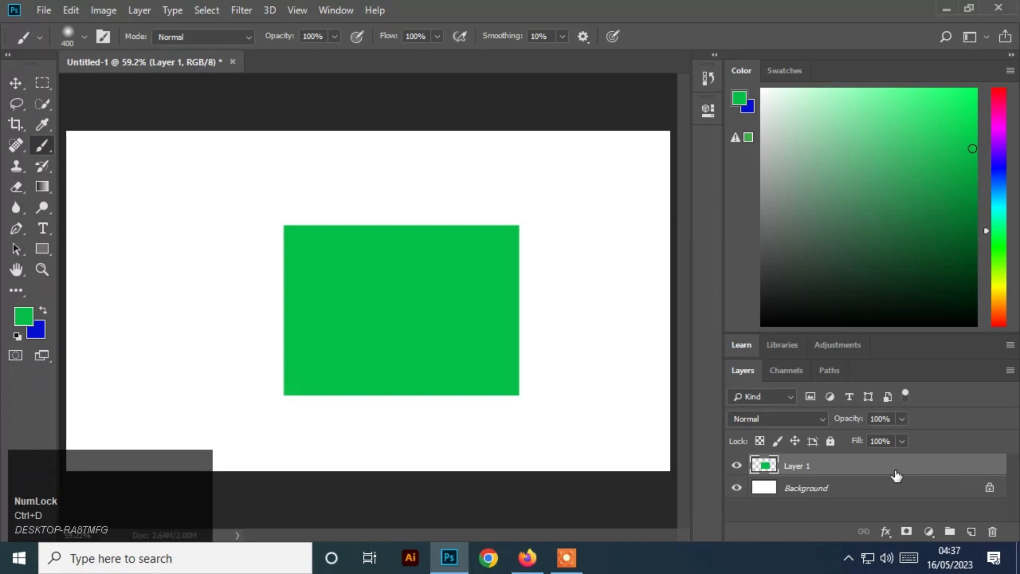
# - Delete the layer with the green painted rectangle and add a fresh empty layer
pyautogui.moveTo(896, 475); pyautogui.dragTo(992, 531)
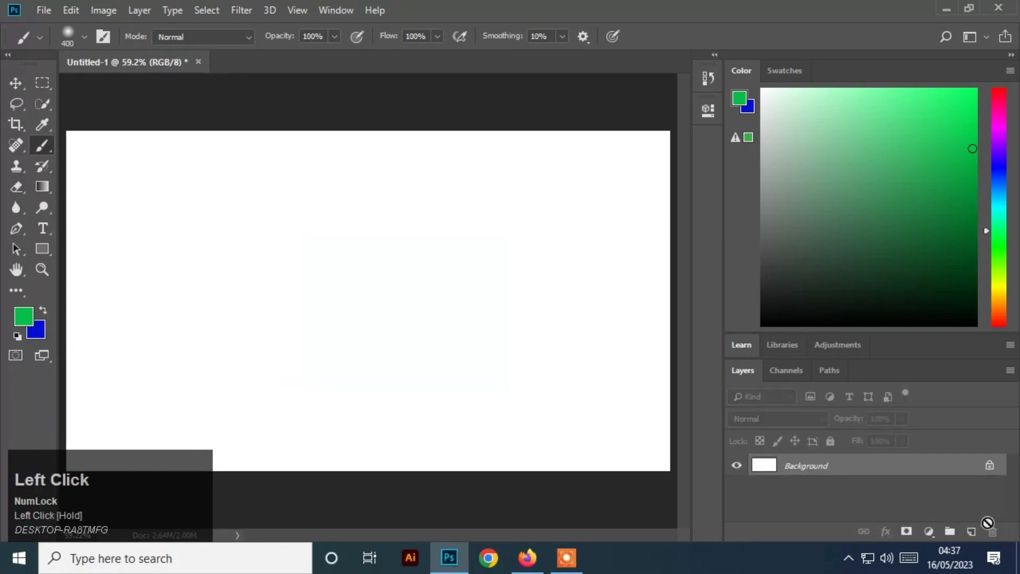
pyautogui.click(971, 531)
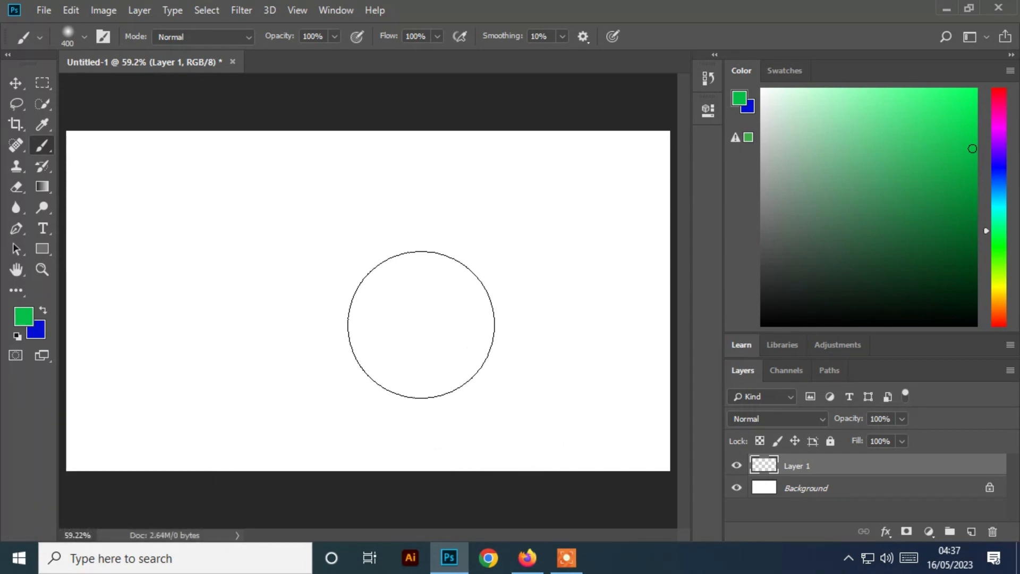
# - Make a large circular selection from its center with the Elliptical Marquee tool, reaching slightly past the canvas's upper edge
pyautogui.click(16, 82)
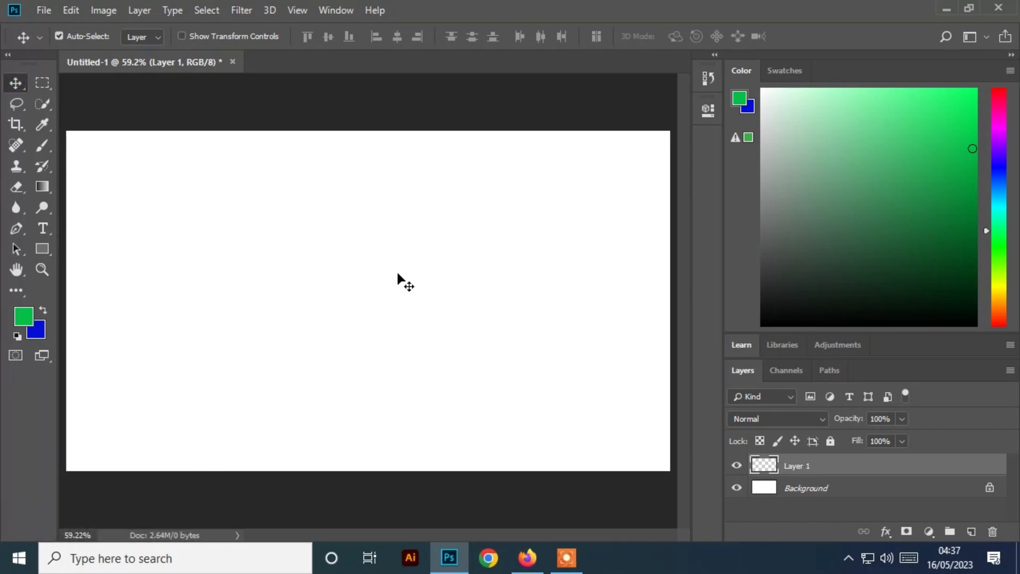
pyautogui.click(49, 84)
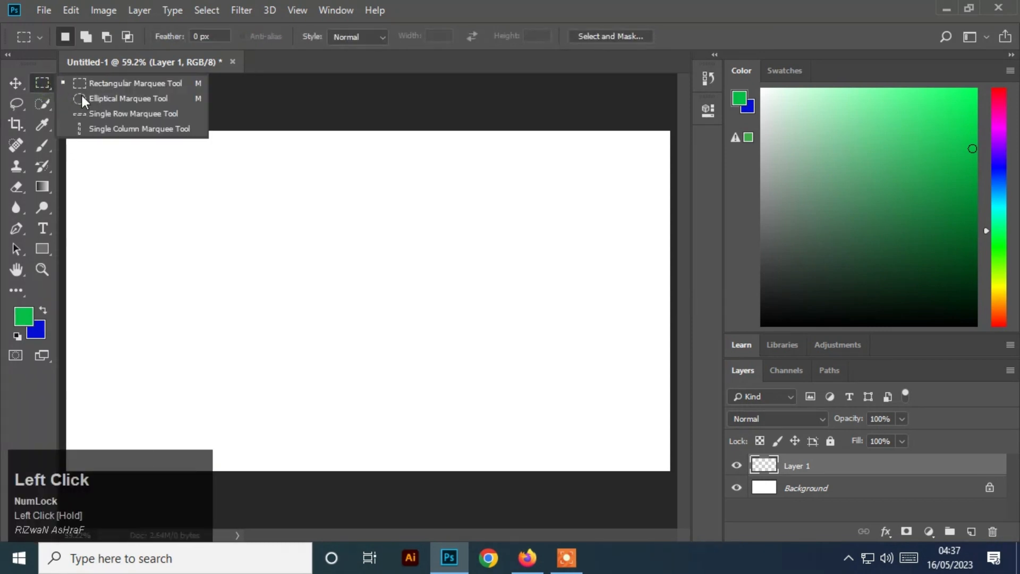
pyautogui.click(114, 100)
pyautogui.moveTo(297, 231)
pyautogui.mouseDown()
pyautogui.moveTo(341, 278)
pyautogui.moveTo(447, 349)
pyautogui.moveTo(437, 379)
pyautogui.moveTo(439, 370)
pyautogui.moveTo(501, 437)
pyautogui.moveTo(387, 310)
pyautogui.moveTo(409, 342)
pyautogui.mouseUp()
pyautogui.press('shift')
pyautogui.press('alt')
# - Try to move the content of the circular selection on the empty layer with the Move tool
pyautogui.click(16, 83)
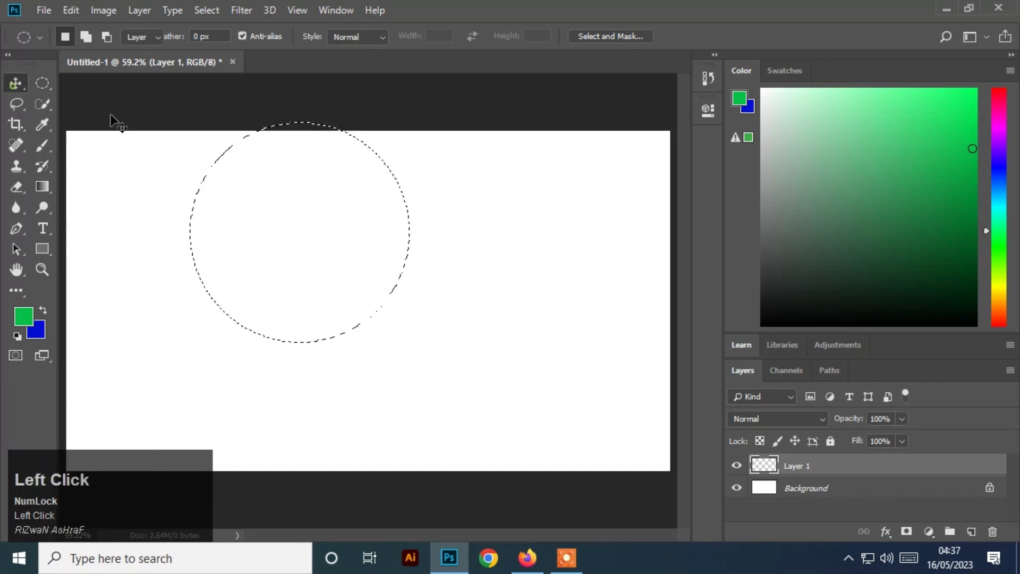
pyautogui.moveTo(422, 294); pyautogui.dragTo(460, 240)
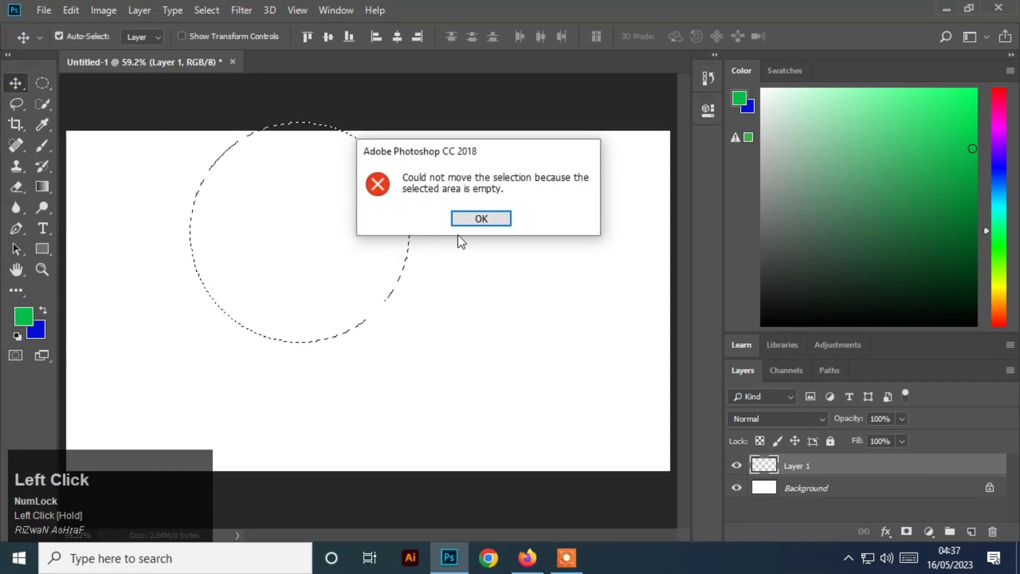
pyautogui.click(478, 220)
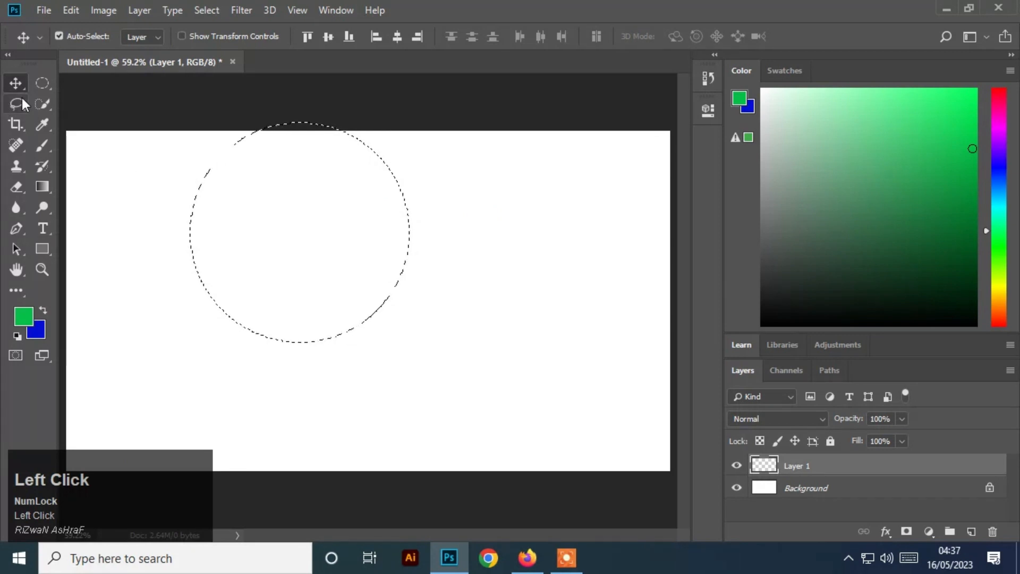
# - Fill the circular selection with the blue background color and deselect it
pyautogui.press('ctrl')
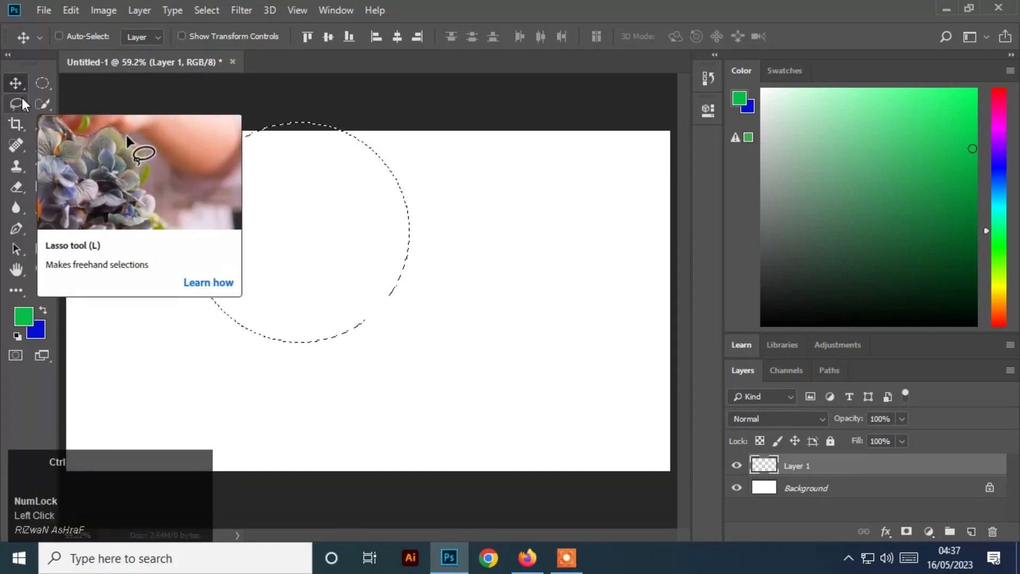
pyautogui.hotkey('ctrl', 'BackSpace')
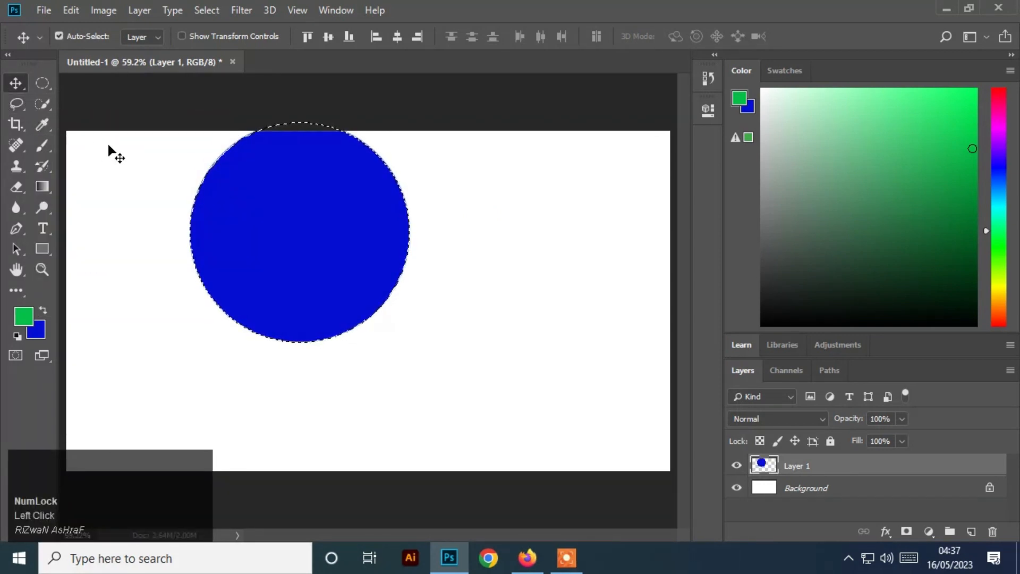
pyautogui.hotkey('ctrl', 'd')
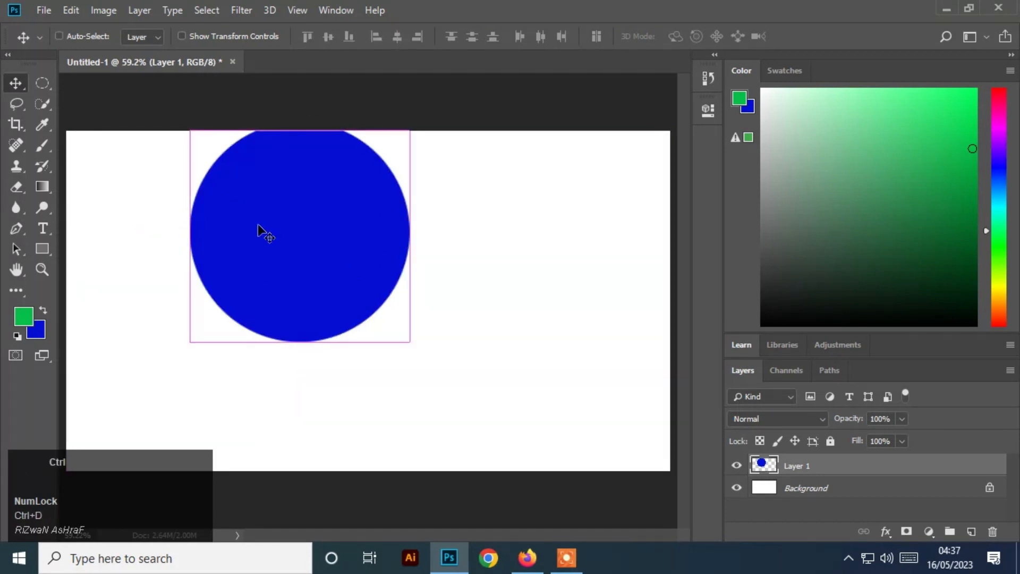
# - Undo the circle's blue fill and clear the circular selection
pyautogui.hotkey('ctrl', 'alt')
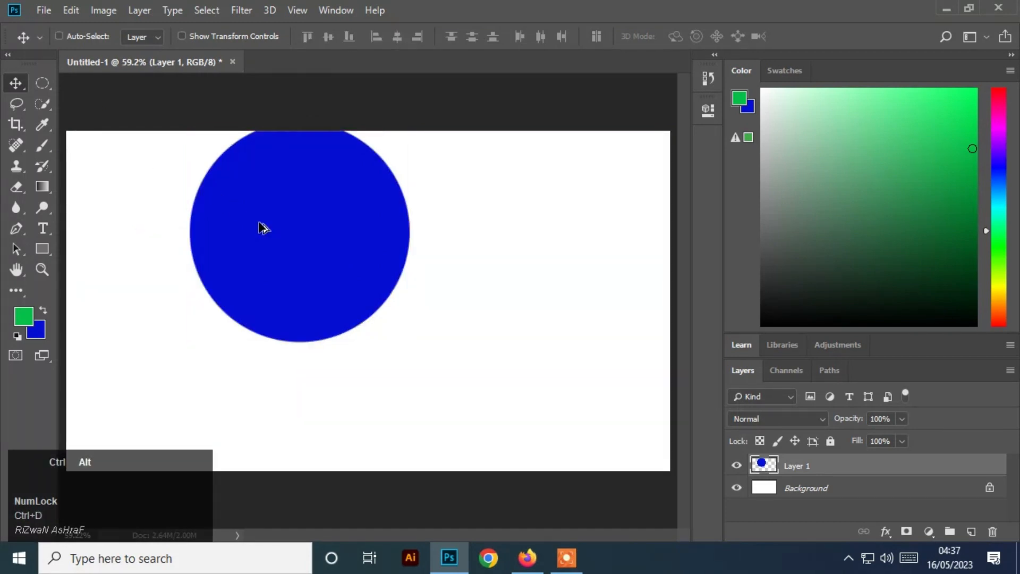
pyautogui.hotkey('ctrl', 'alt', 'z')
pyautogui.hotkey('ctrl', 'alt', 'z')
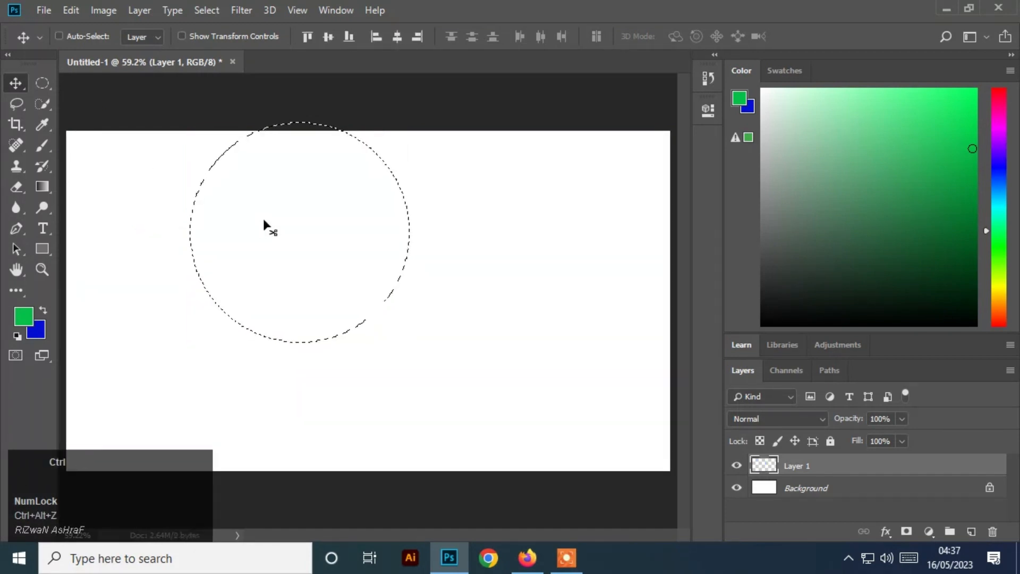
pyautogui.hotkey('ctrl', 'd')
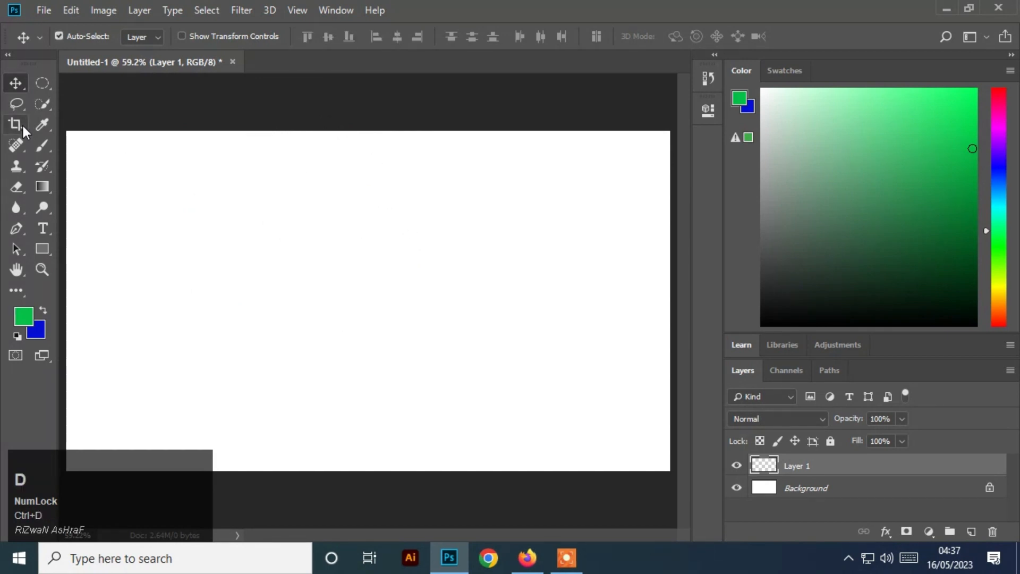
# - With the Rectangular Marquee tool in New selection mode, draw a selection and replace it with another near the canvas's right side
pyautogui.moveTo(43, 82); pyautogui.dragTo(96, 78)
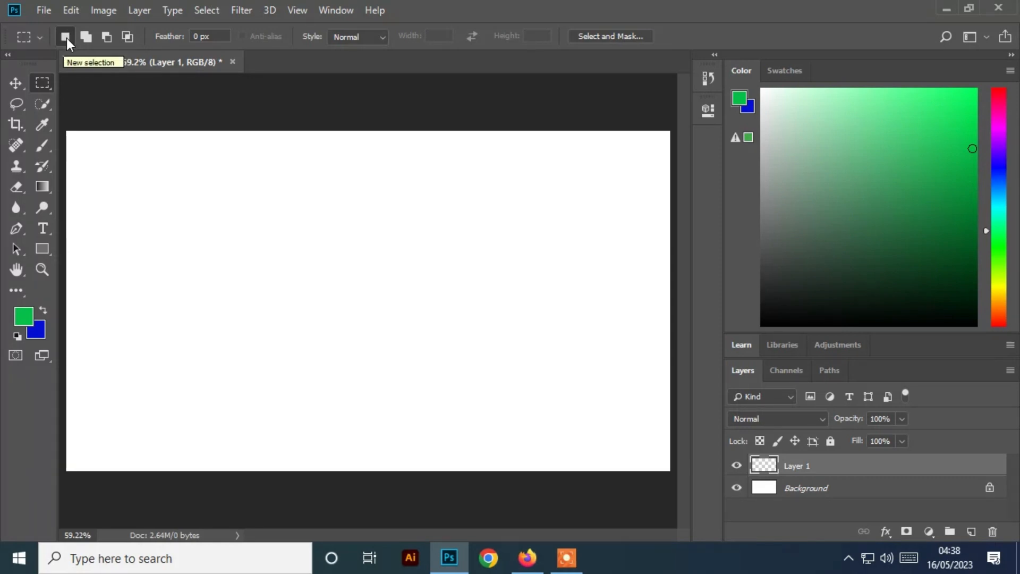
pyautogui.moveTo(152, 212); pyautogui.dragTo(296, 364)
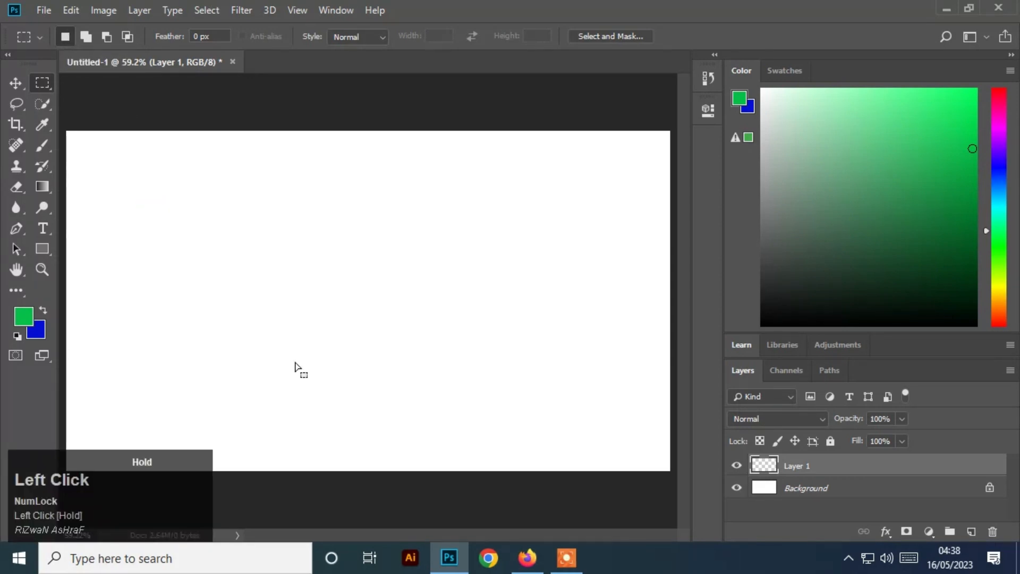
pyautogui.moveTo(473, 209); pyautogui.dragTo(644, 351)
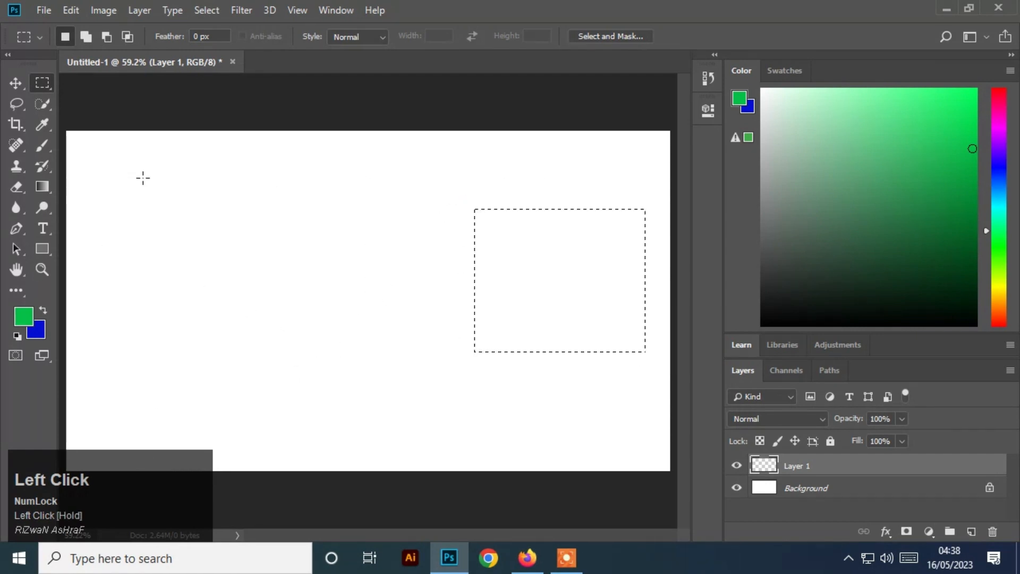
# - Select a rectangle in the canvas's upper-left area, then add two separate rectangles and one overlapping all three in Add to selection mode
pyautogui.moveTo(91, 159); pyautogui.dragTo(282, 307)
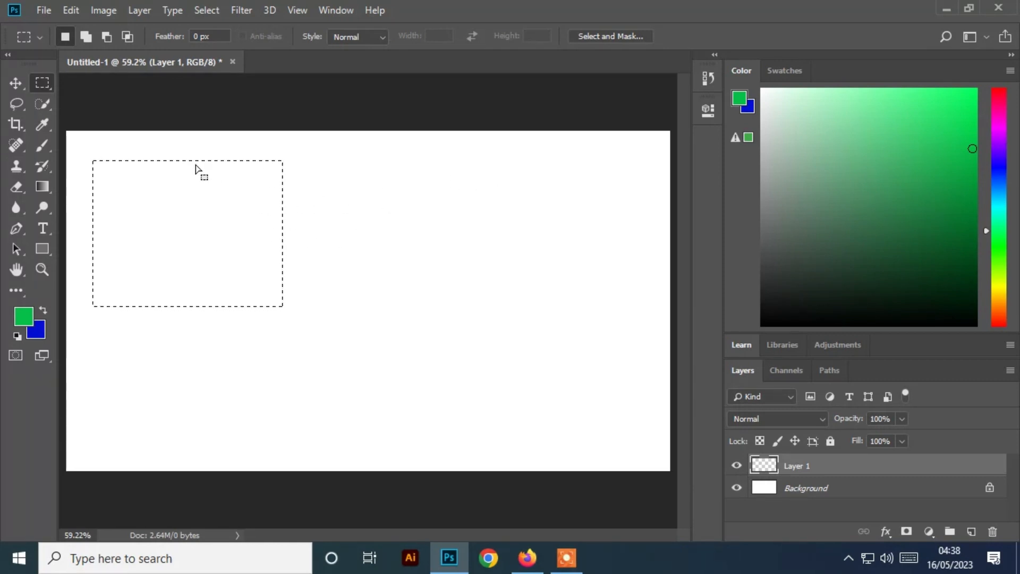
pyautogui.click(86, 36)
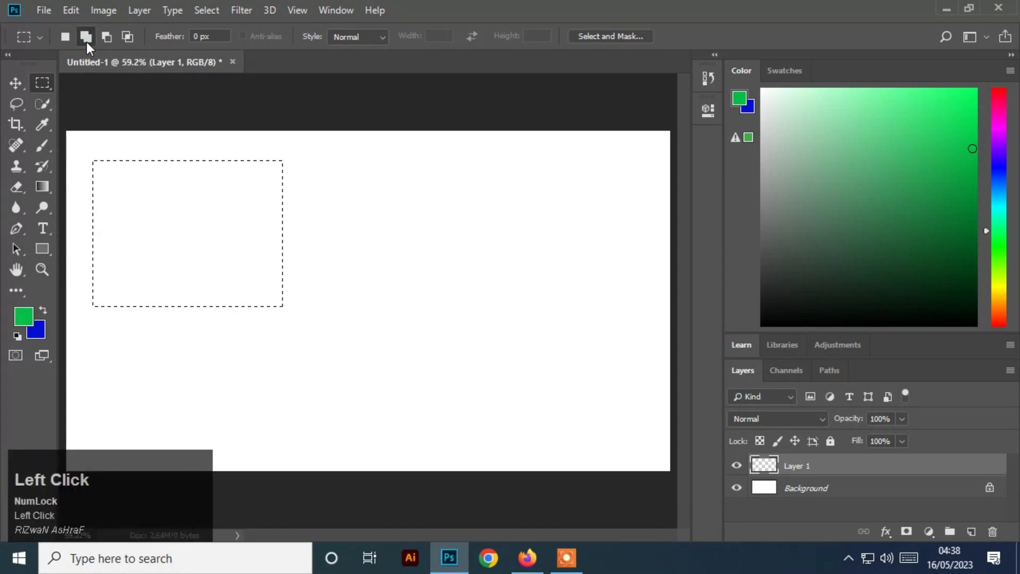
pyautogui.moveTo(420, 200); pyautogui.dragTo(634, 389)
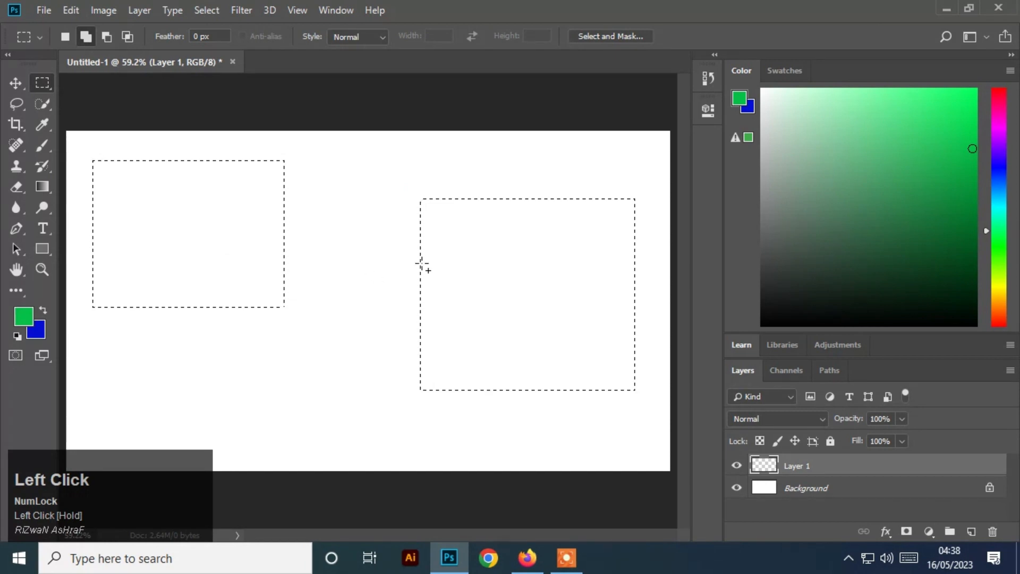
pyautogui.moveTo(110, 349); pyautogui.dragTo(319, 433)
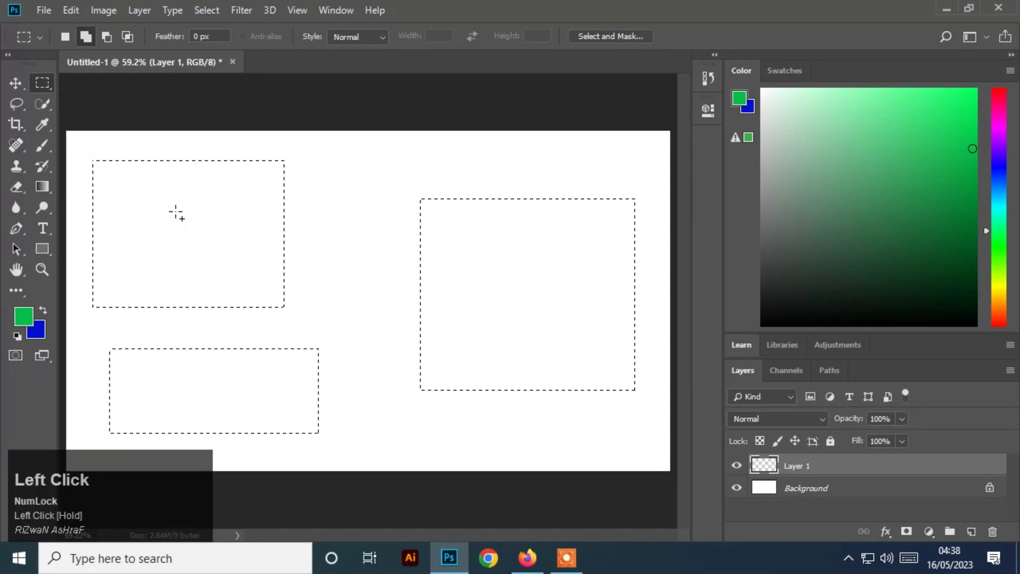
pyautogui.moveTo(174, 208); pyautogui.dragTo(500, 401)
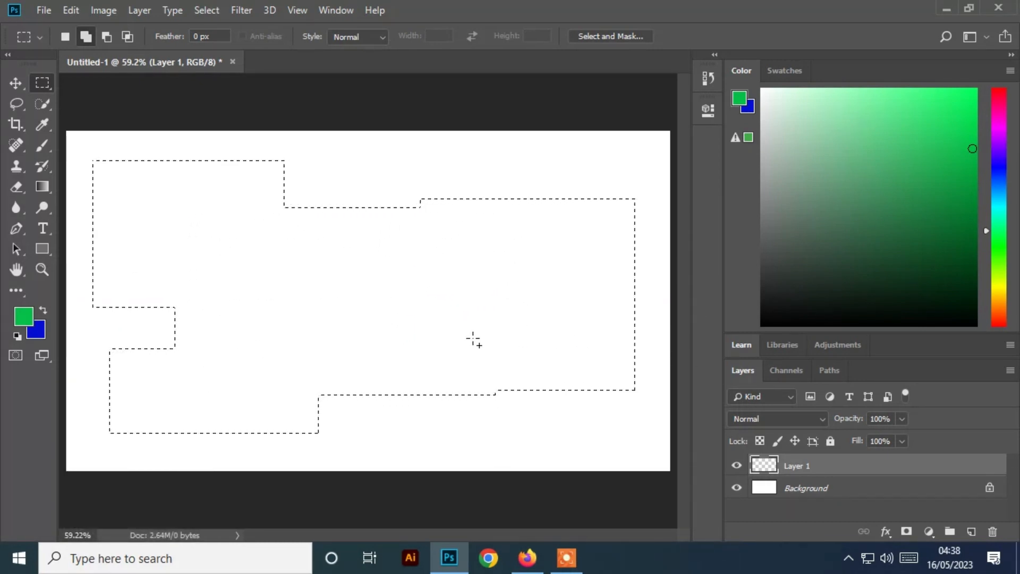
# - Paint green across the combined selection with the Brush tool and undo the strokes
pyautogui.click(43, 145)
pyautogui.moveTo(255, 186)
pyautogui.mouseDown()
pyautogui.moveTo(222, 257)
pyautogui.moveTo(425, 329)
pyautogui.moveTo(445, 395)
pyautogui.moveTo(241, 378)
pyautogui.moveTo(345, 210)
pyautogui.mouseUp()
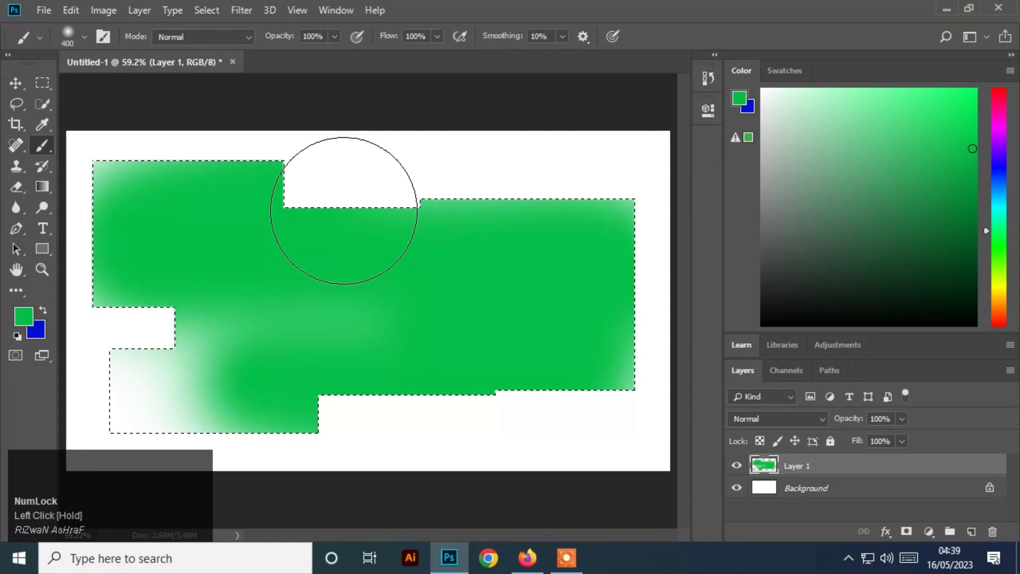
pyautogui.hotkey('ctrl', 'alt', 'z')
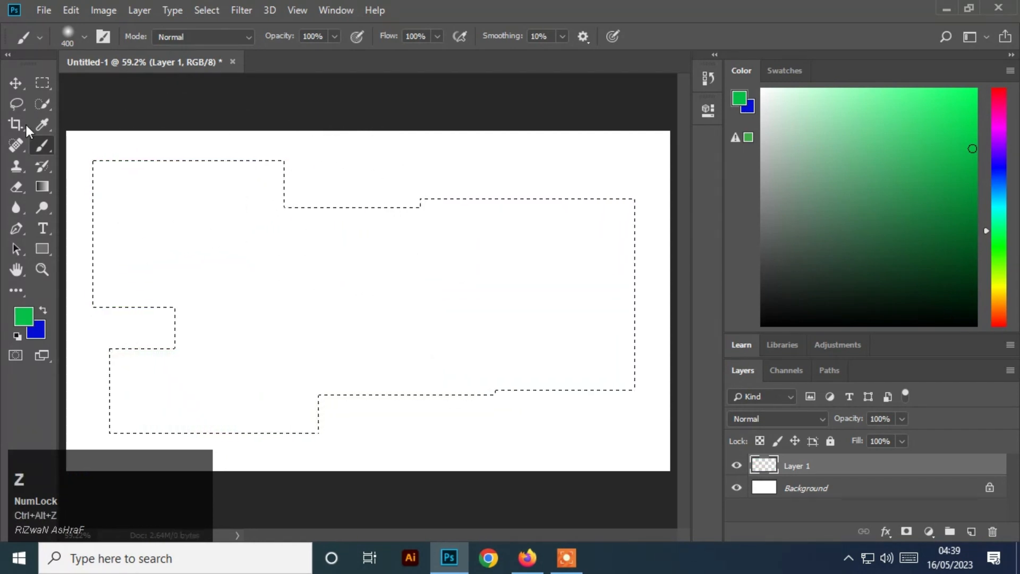
# - Subtract rectangles from the combined selection with the Rectangular Marquee, leaving only a narrow vertical block in the canvas's upper-left area
pyautogui.click(42, 83)
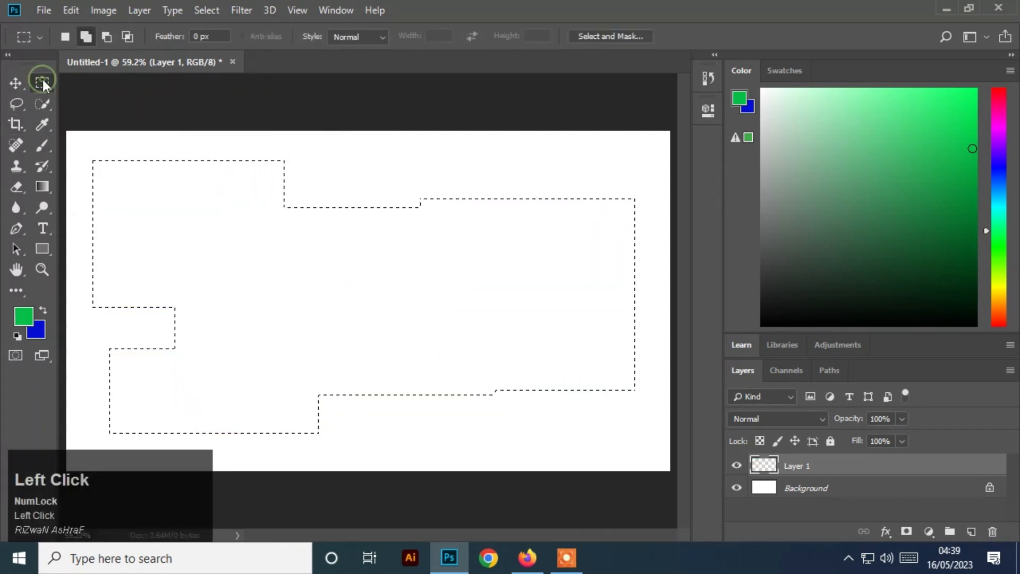
pyautogui.click(107, 36)
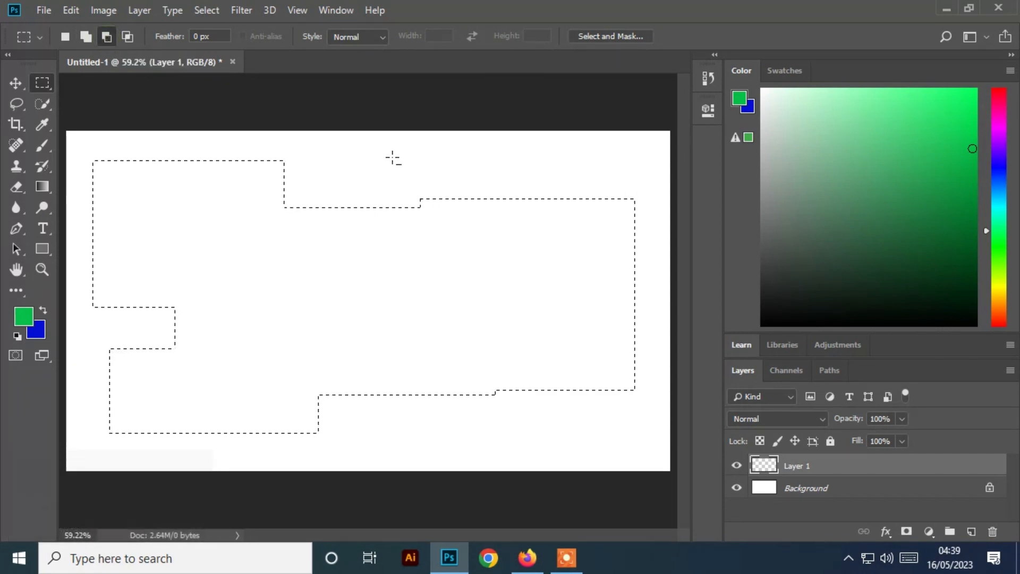
pyautogui.click(106, 37)
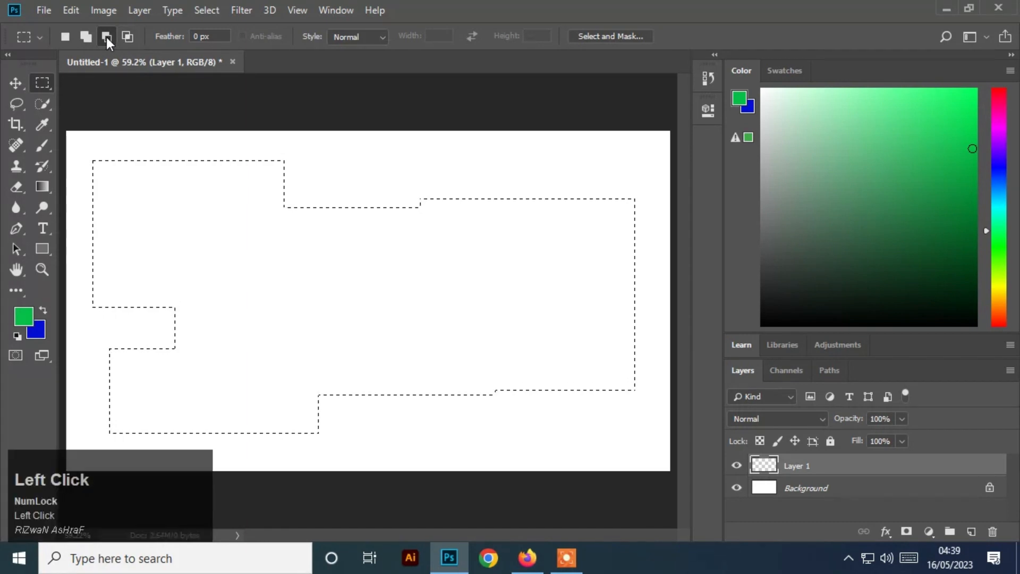
pyautogui.moveTo(465, 213); pyautogui.dragTo(679, 410)
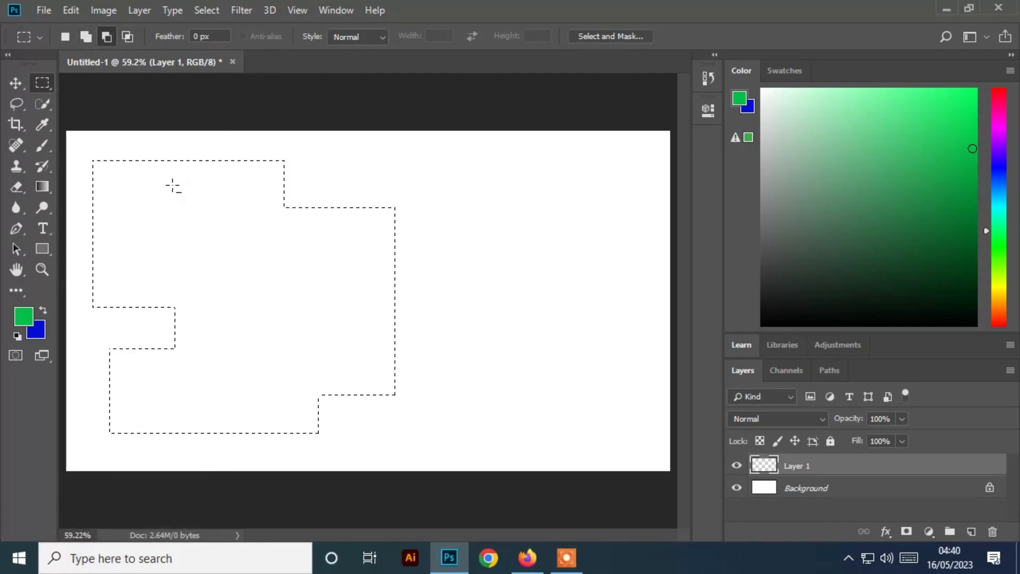
pyautogui.moveTo(161, 187); pyautogui.dragTo(462, 349)
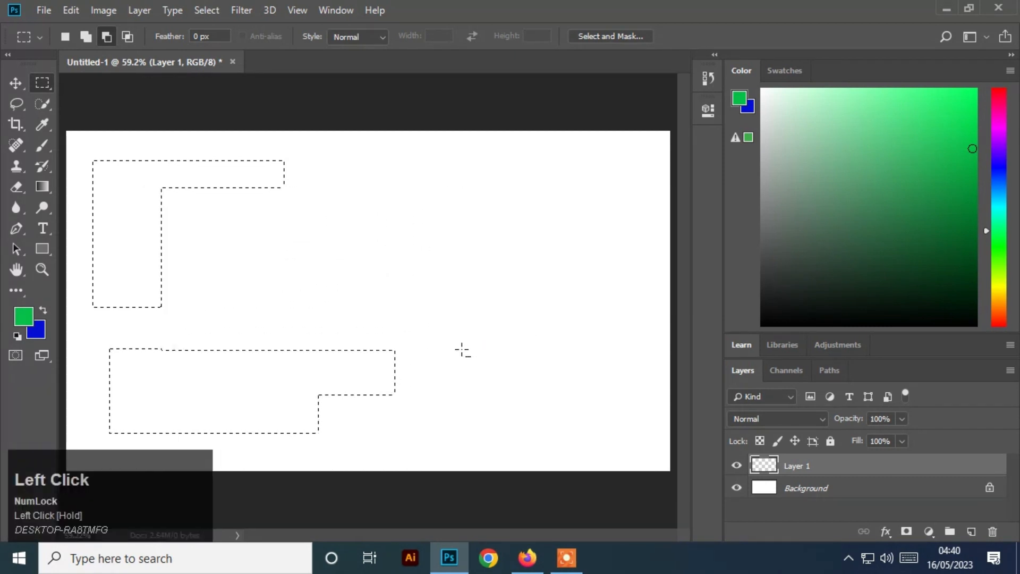
pyautogui.moveTo(96, 331); pyautogui.dragTo(473, 450)
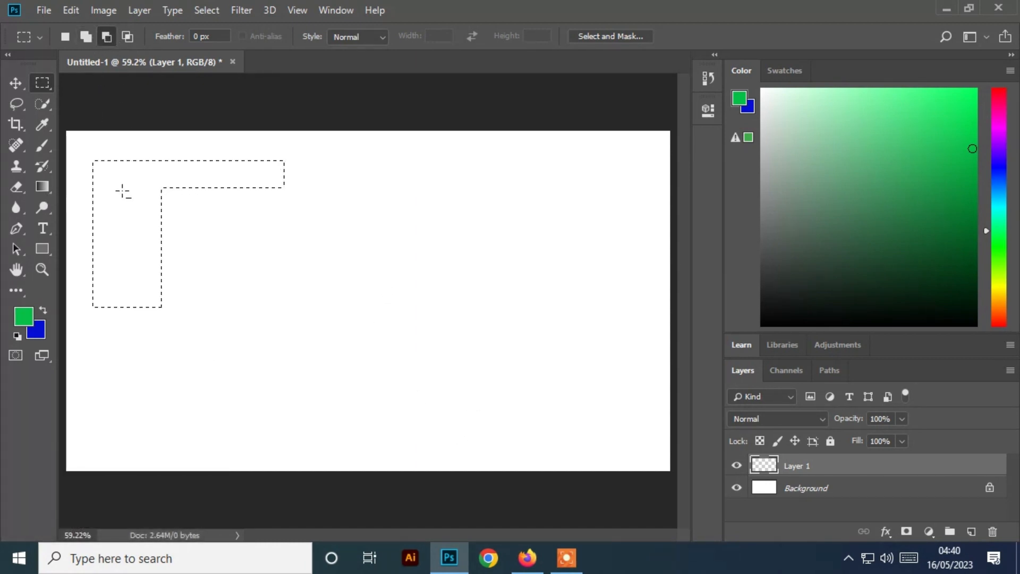
pyautogui.moveTo(160, 152); pyautogui.dragTo(318, 192)
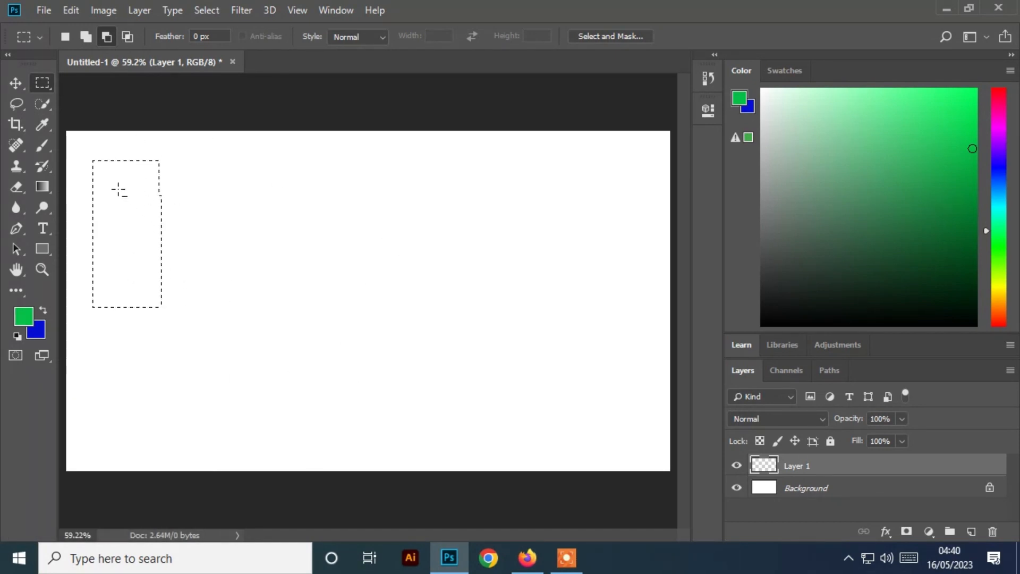
# - Subtract a rectangle about 1.38 × 1.35 in covering the whole remaining block, and dismiss the no-pixels warning with Don't show again enabled
pyautogui.moveTo(85, 152); pyautogui.dragTo(279, 341)
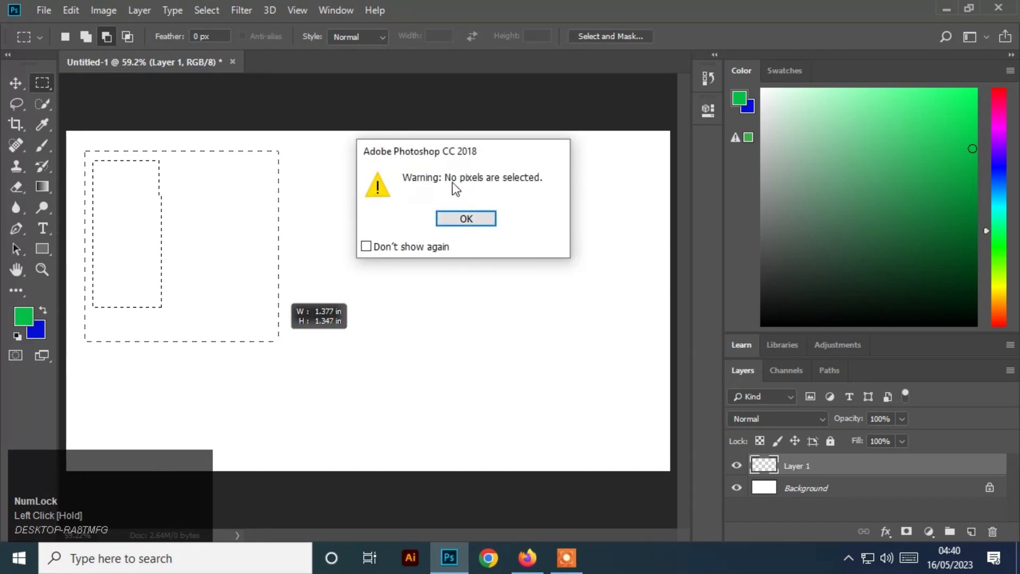
pyautogui.click(412, 252)
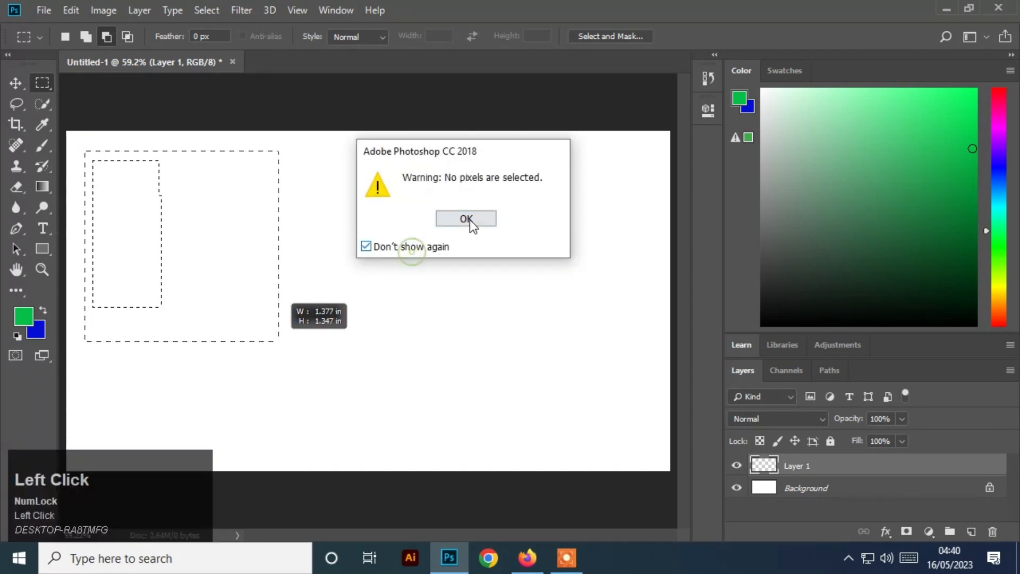
pyautogui.click(470, 219)
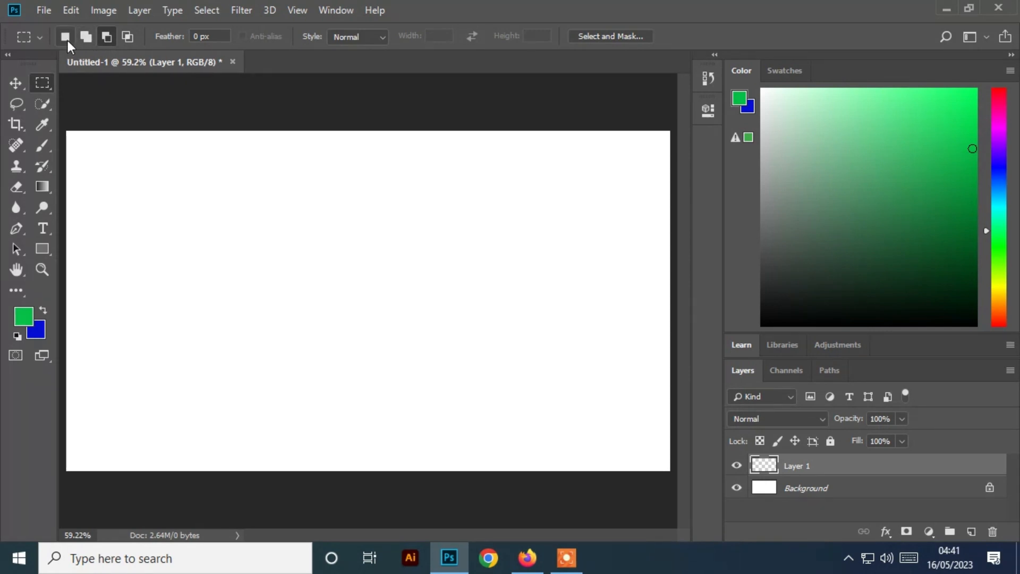
# - In Add to selection mode, select two overlapping rectangles on the canvas's left half and a separate one right of its centre
pyautogui.click(130, 38)
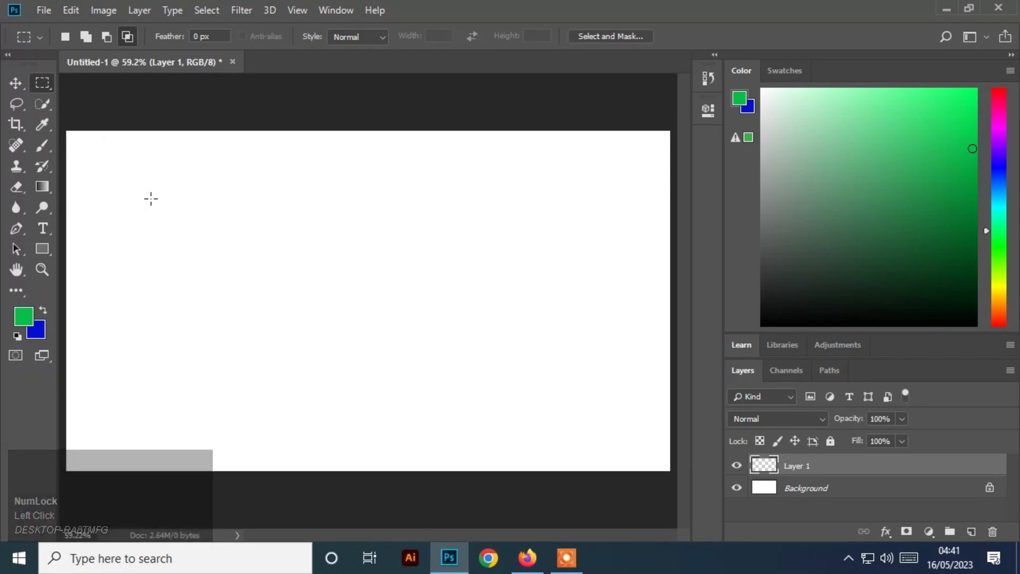
pyautogui.click(86, 38)
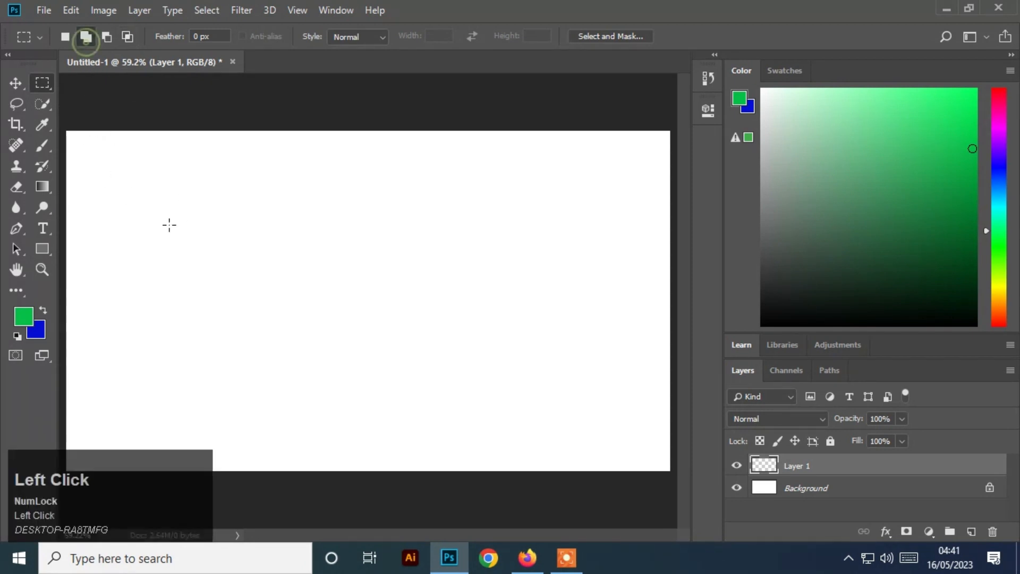
pyautogui.moveTo(143, 204); pyautogui.dragTo(284, 334)
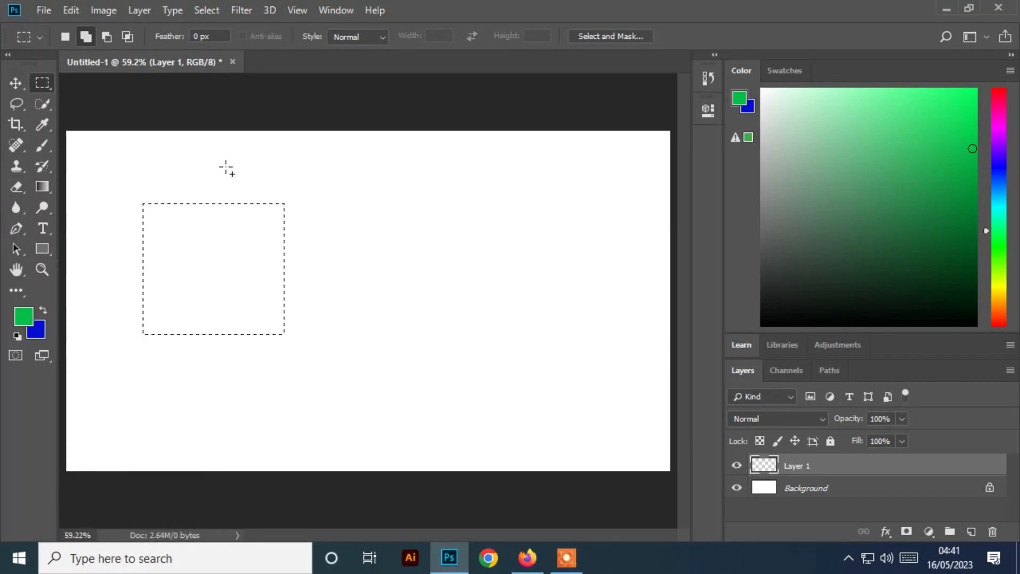
pyautogui.moveTo(207, 158); pyautogui.dragTo(352, 272)
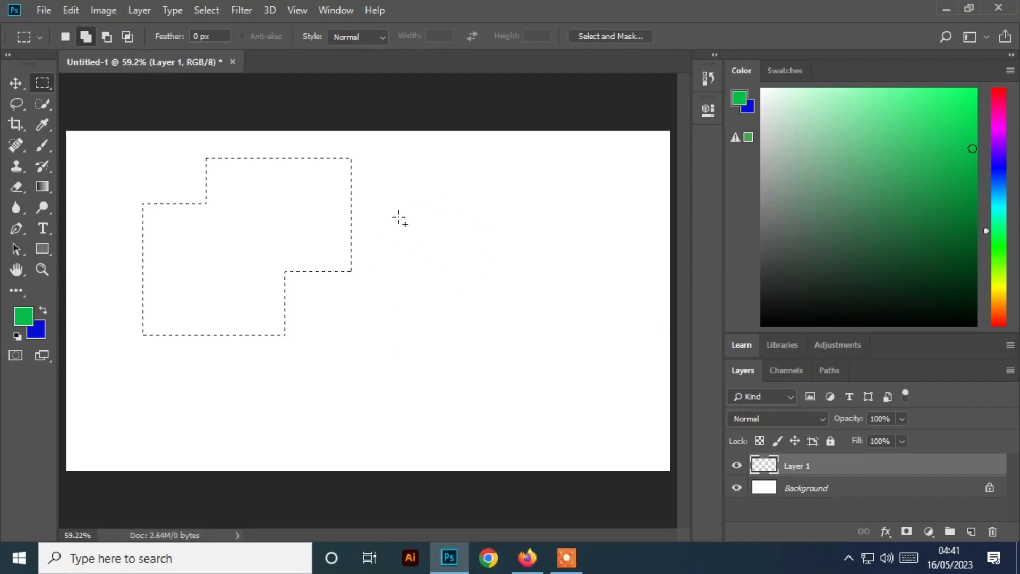
pyautogui.moveTo(393, 212); pyautogui.dragTo(547, 366)
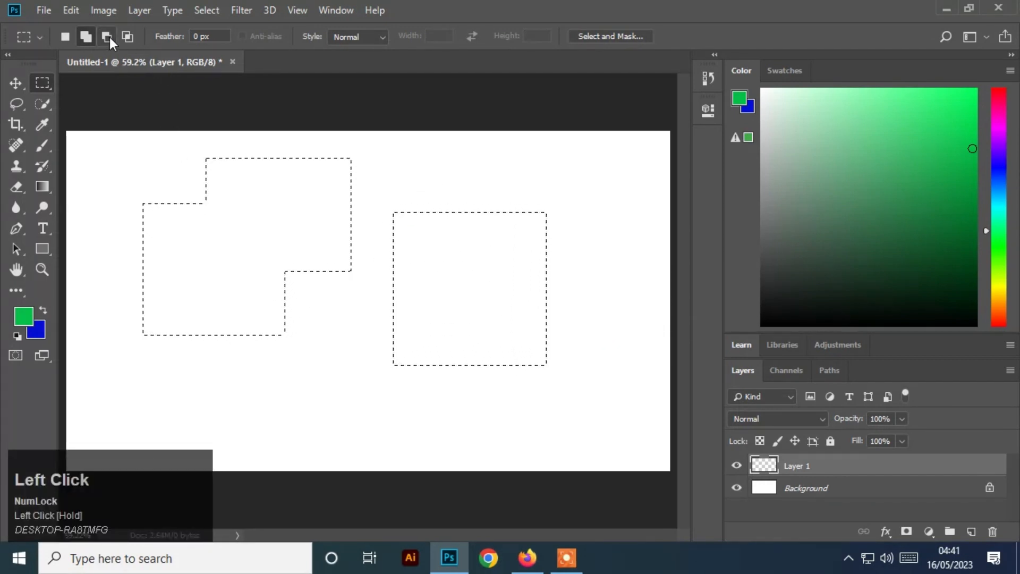
# - Intersect the selections with a rectangle about 1.77 × 0.62 in spanning both shapes and then a smaller one, and deselect the result
pyautogui.click(127, 36)
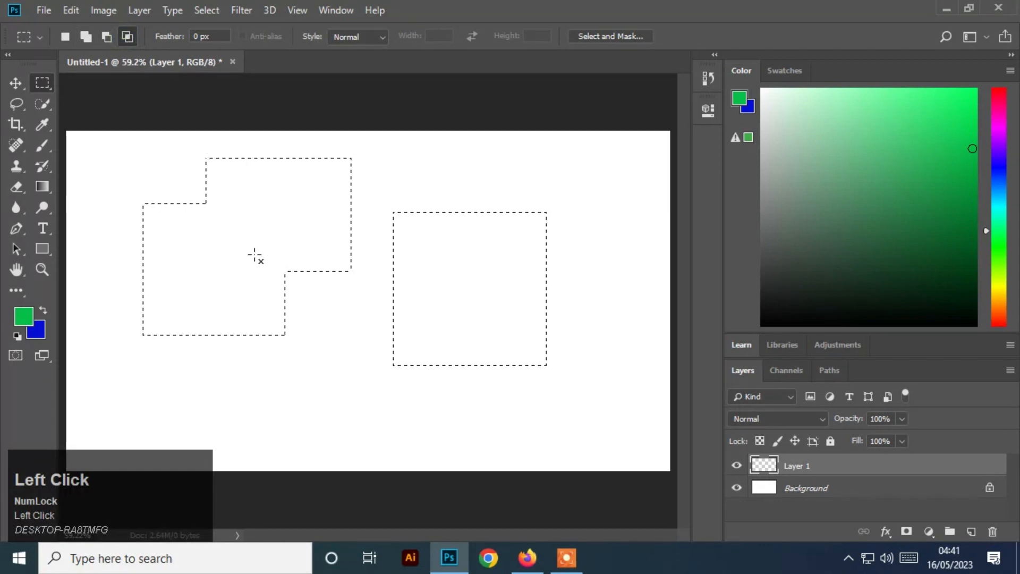
pyautogui.moveTo(245, 222); pyautogui.dragTo(495, 307)
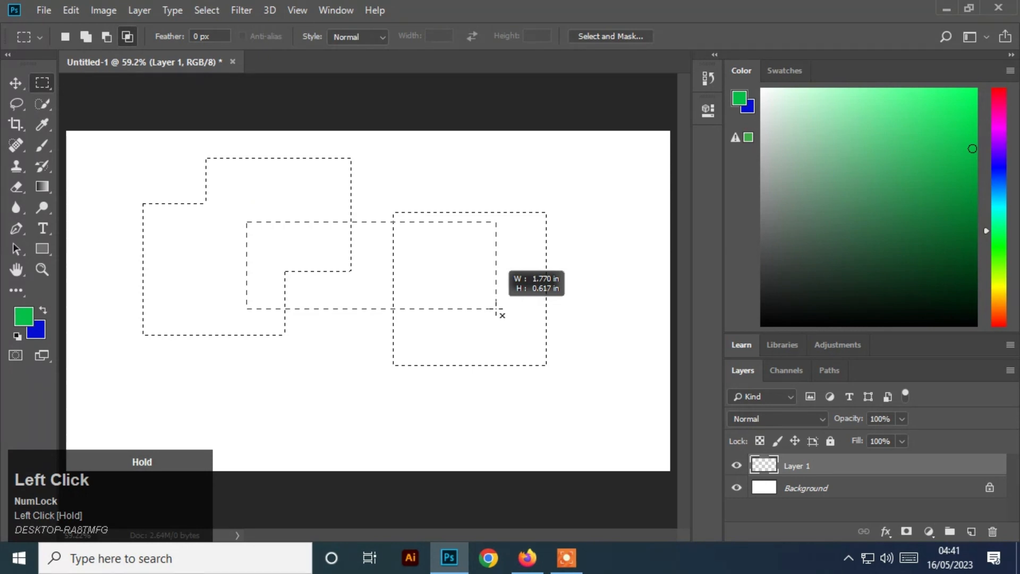
pyautogui.moveTo(496, 308); pyautogui.dragTo(496, 310)
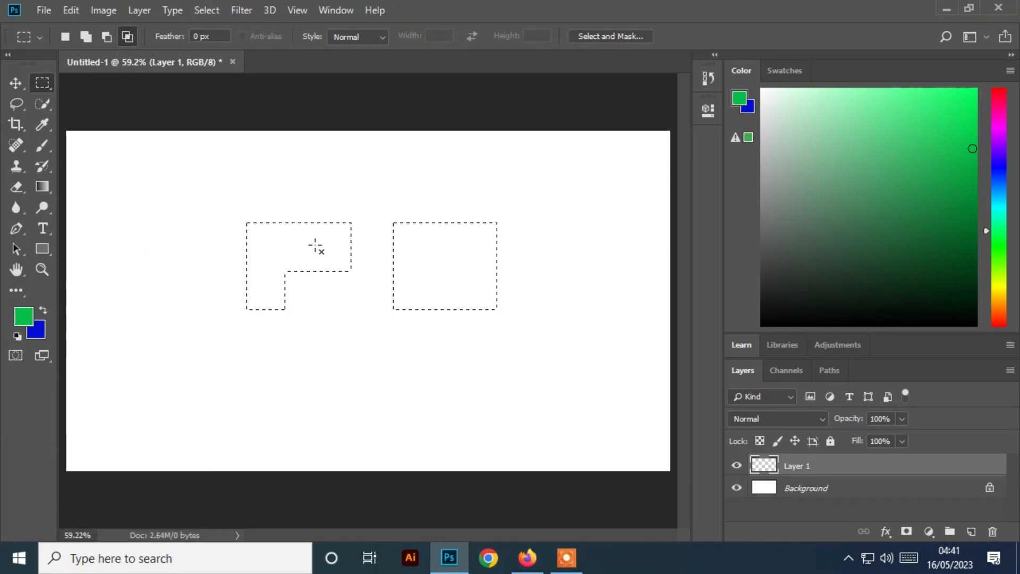
pyautogui.moveTo(322, 243); pyautogui.dragTo(425, 293)
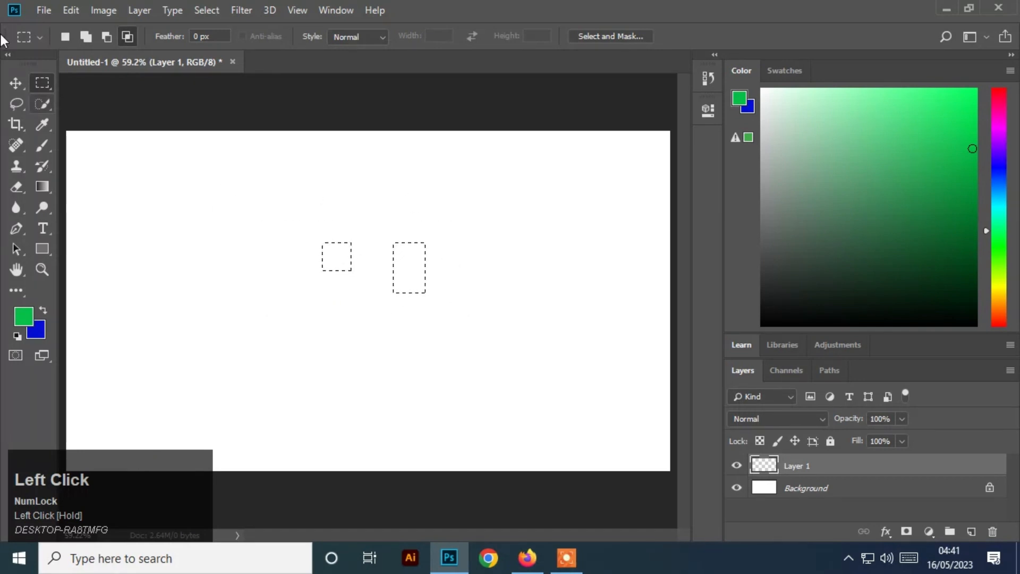
pyautogui.click(8, 85)
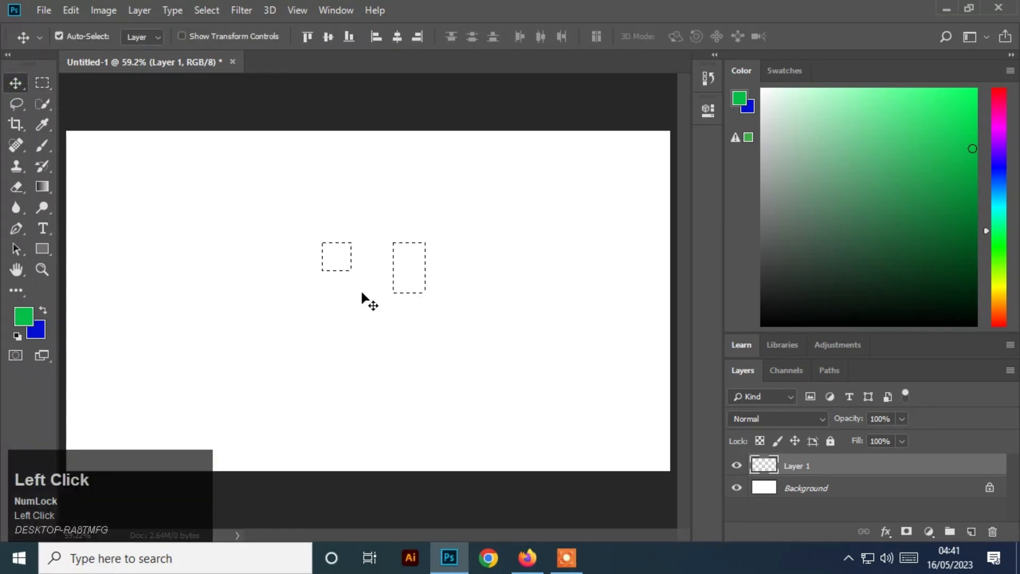
pyautogui.hotkey('ctrl', 'd')
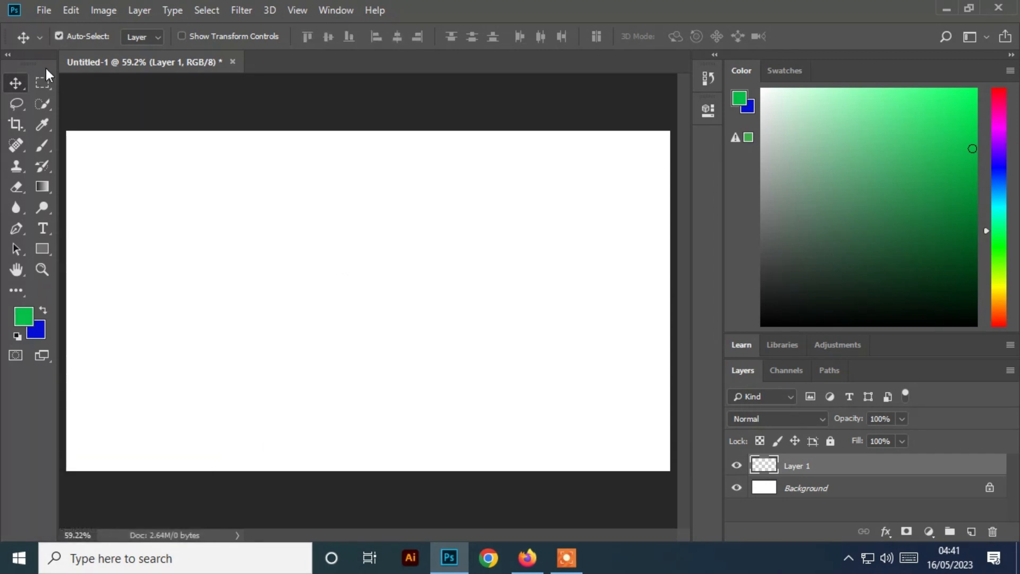
# - In Subtract from selection mode, draw a rectangular selection left of centre, cut off its lower-right corner, and deselect it
pyautogui.click(42, 81)
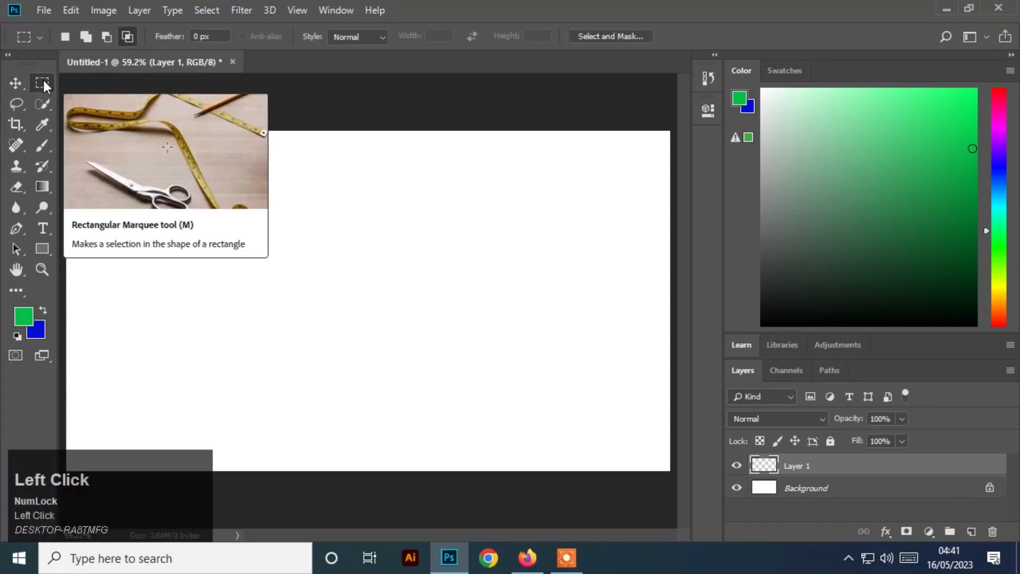
pyautogui.click(65, 36)
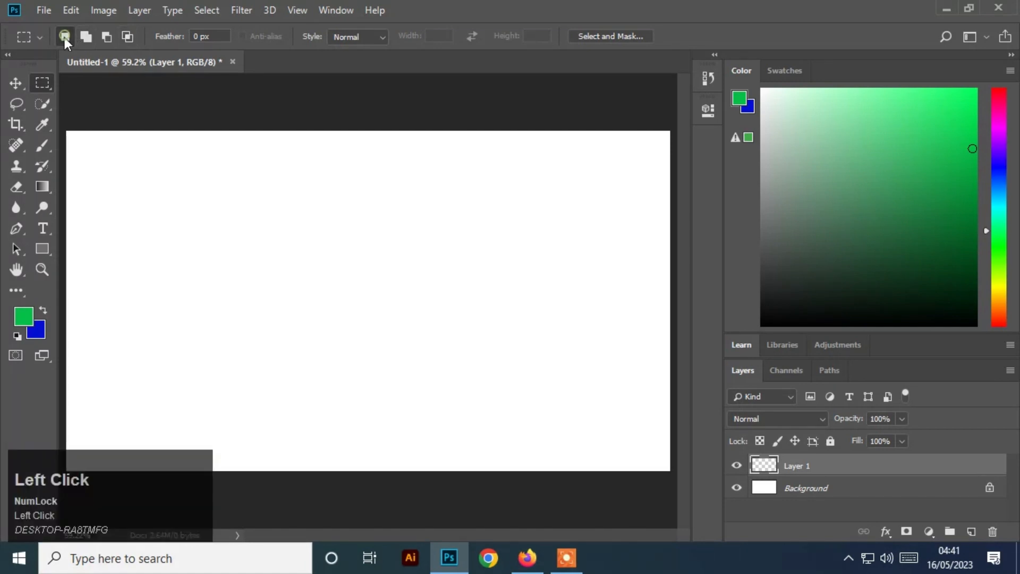
pyautogui.click(107, 37)
pyautogui.moveTo(160, 185); pyautogui.dragTo(376, 321)
pyautogui.moveTo(419, 223); pyautogui.dragTo(467, 303)
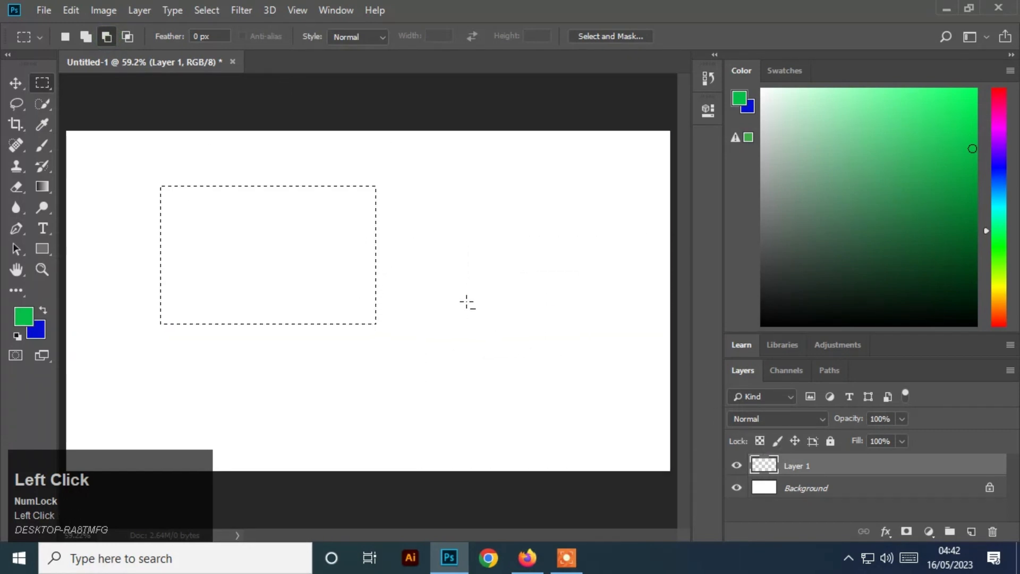
pyautogui.moveTo(367, 289); pyautogui.dragTo(492, 360)
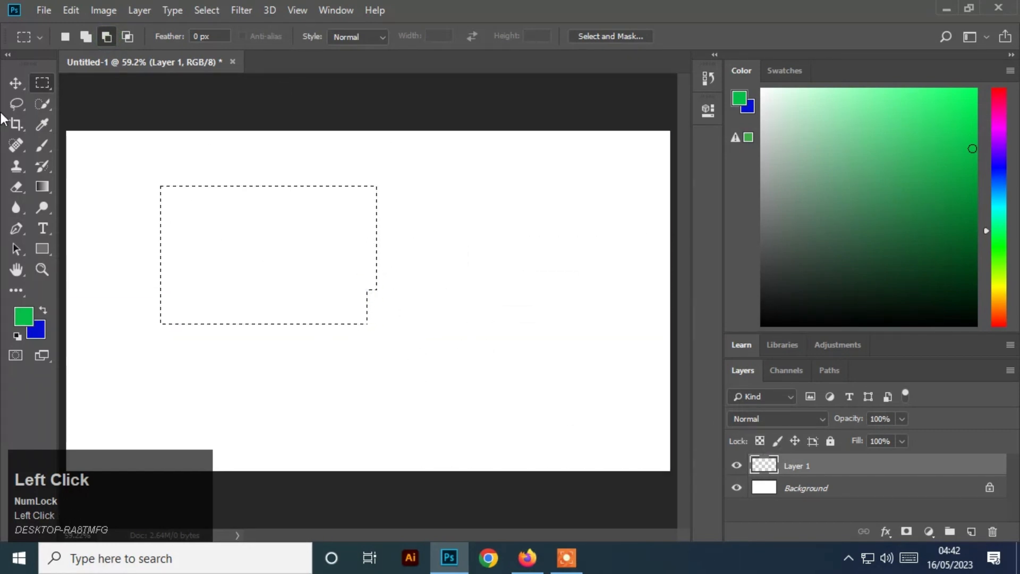
pyautogui.click(12, 85)
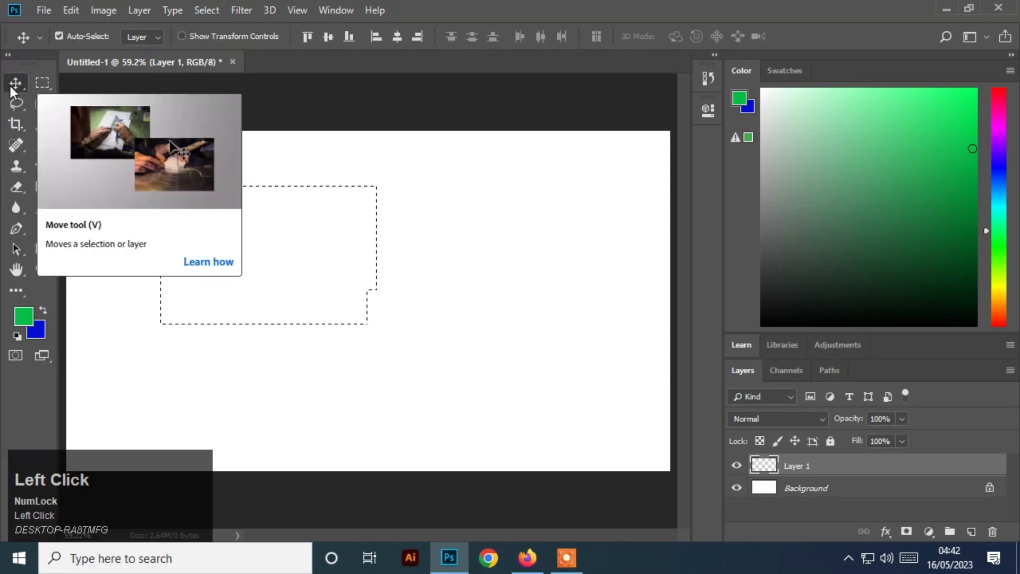
pyautogui.hotkey('ctrl', 'd')
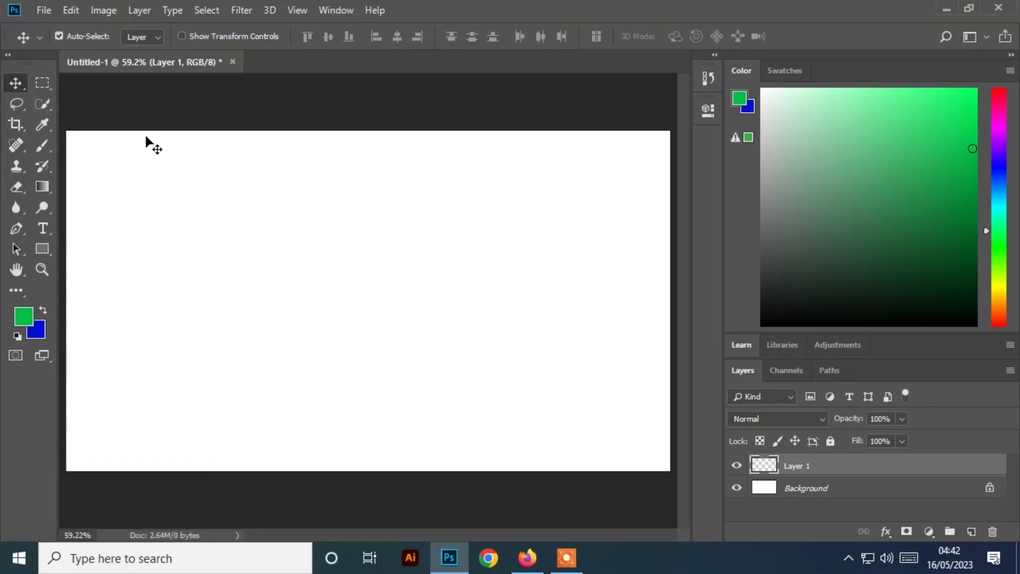
# - In New selection mode, select a rectangle left of centre, adding one about 1.33 × 1.27 in on the right and a band bridging both
pyautogui.click(37, 84)
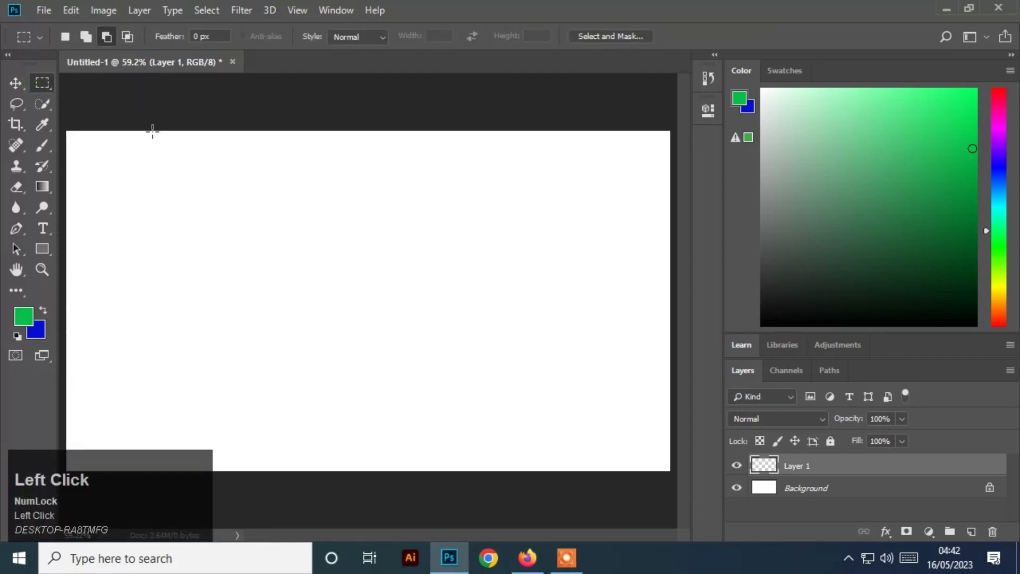
pyautogui.click(68, 38)
pyautogui.moveTo(156, 184); pyautogui.dragTo(343, 343)
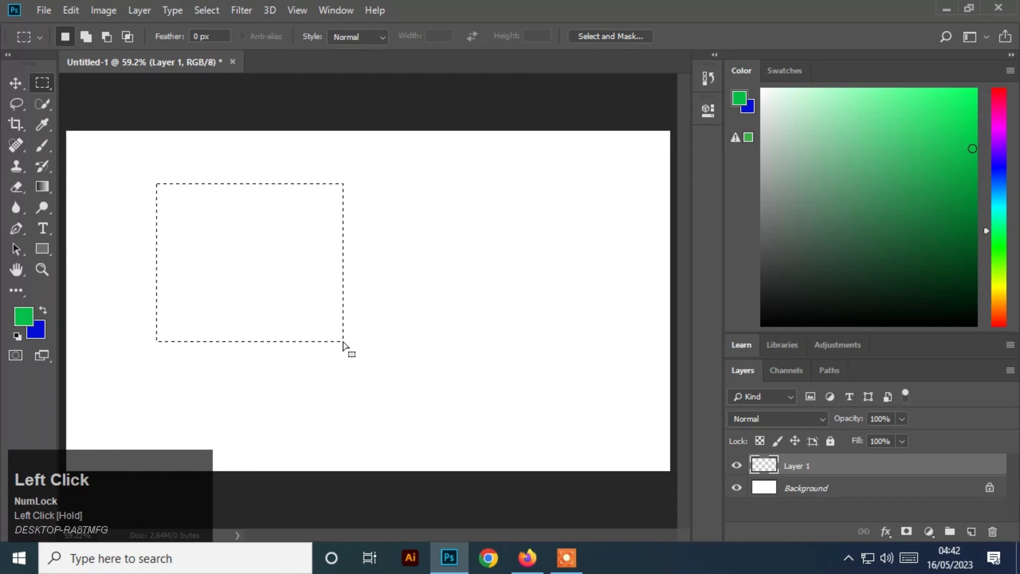
pyautogui.press('shift')
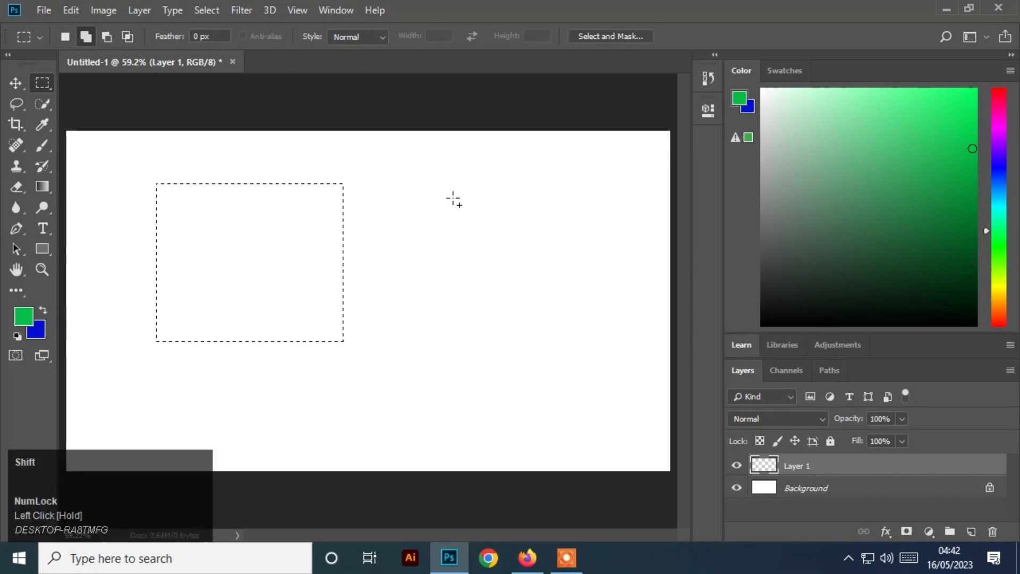
pyautogui.moveTo(452, 198); pyautogui.dragTo(641, 377)
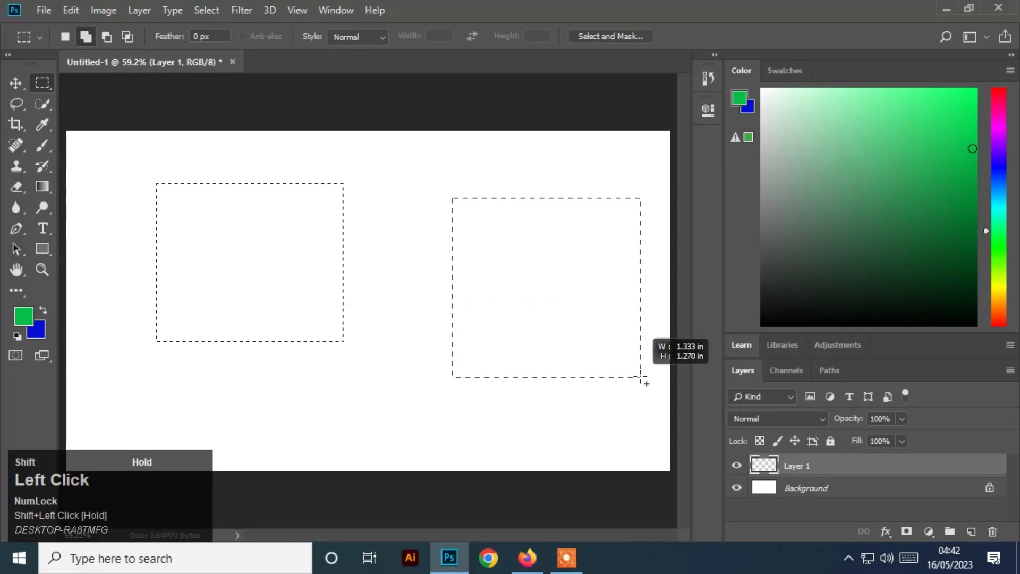
pyautogui.moveTo(645, 382); pyautogui.dragTo(646, 382)
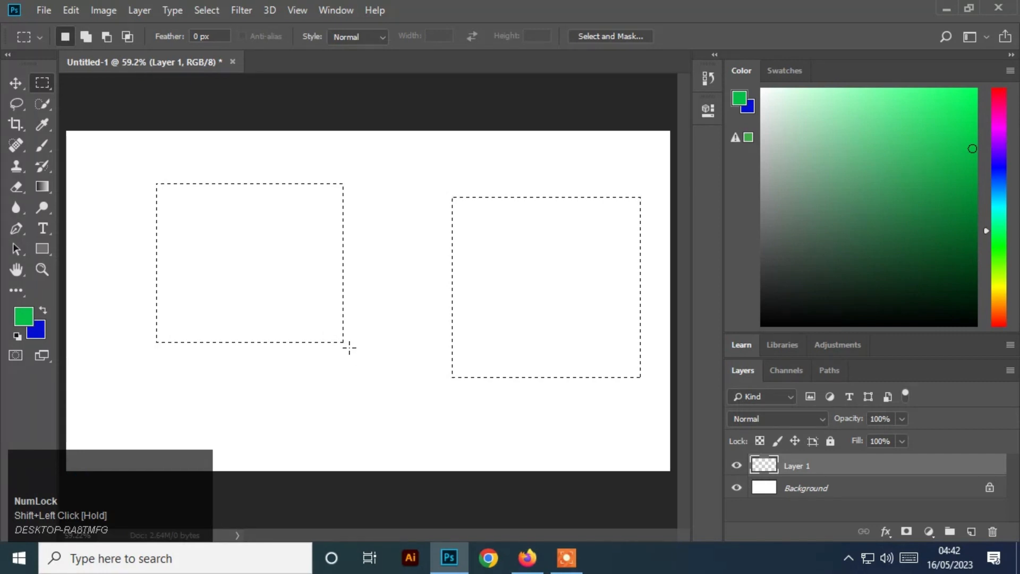
pyautogui.press('shift')
pyautogui.moveTo(287, 236); pyautogui.dragTo(534, 319)
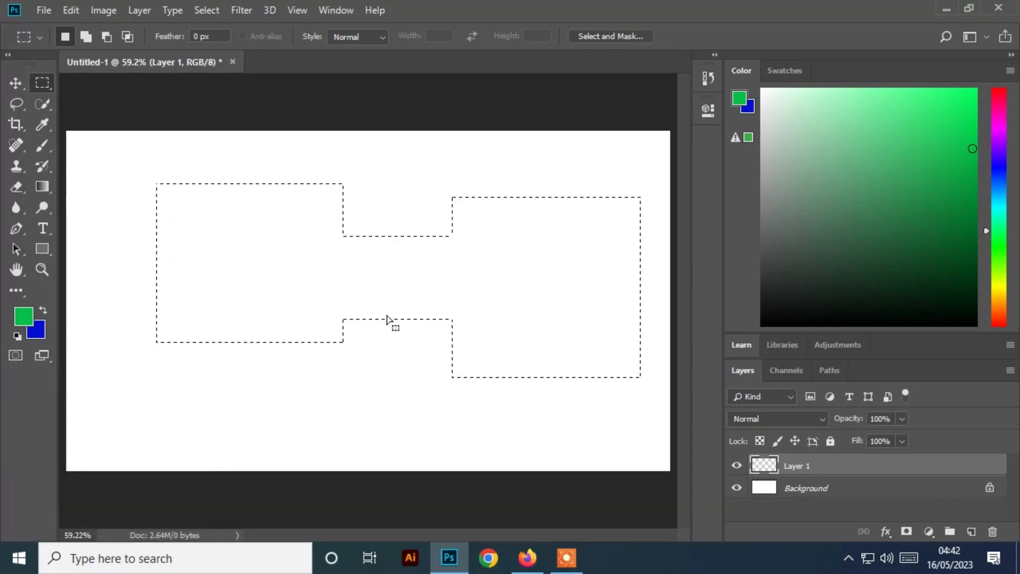
# - Subtract the bridge and the left block's lower part from the selection, and intersect the rest with a rectangle about 1.76 × 1.12 in
pyautogui.moveTo(354, 187); pyautogui.dragTo(440, 378)
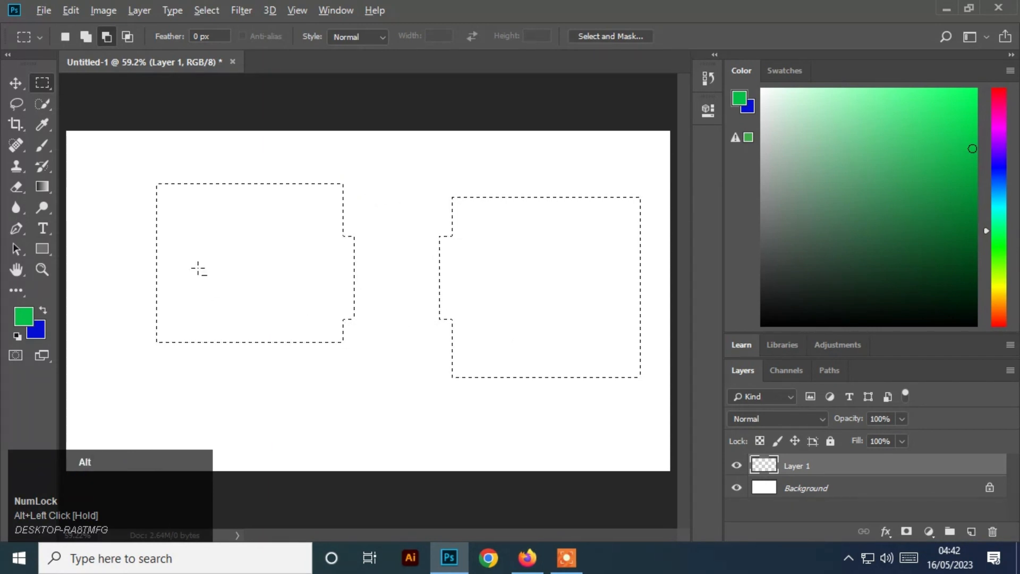
pyautogui.moveTo(145, 232); pyautogui.dragTo(391, 390)
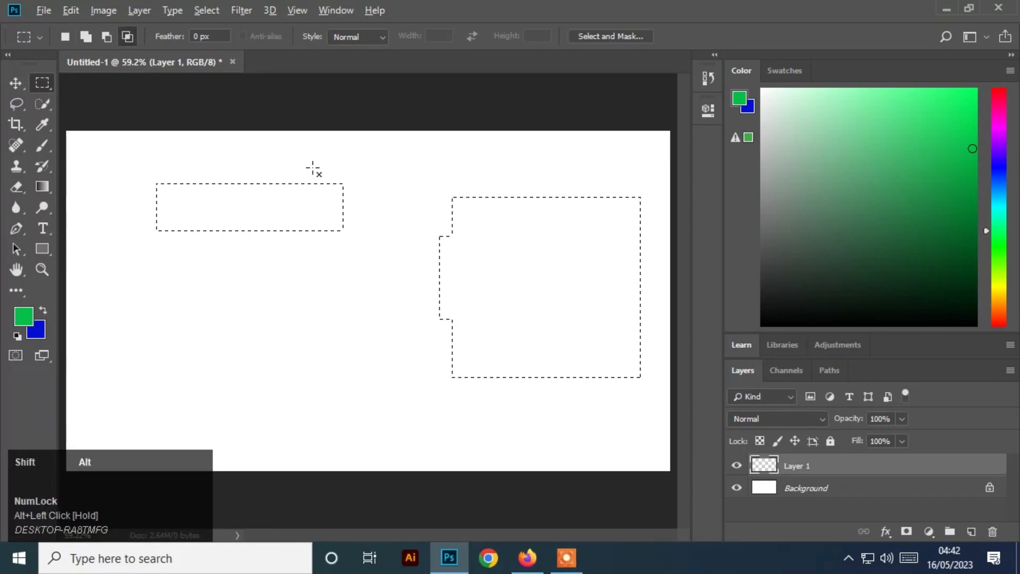
pyautogui.moveTo(313, 167); pyautogui.dragTo(561, 325)
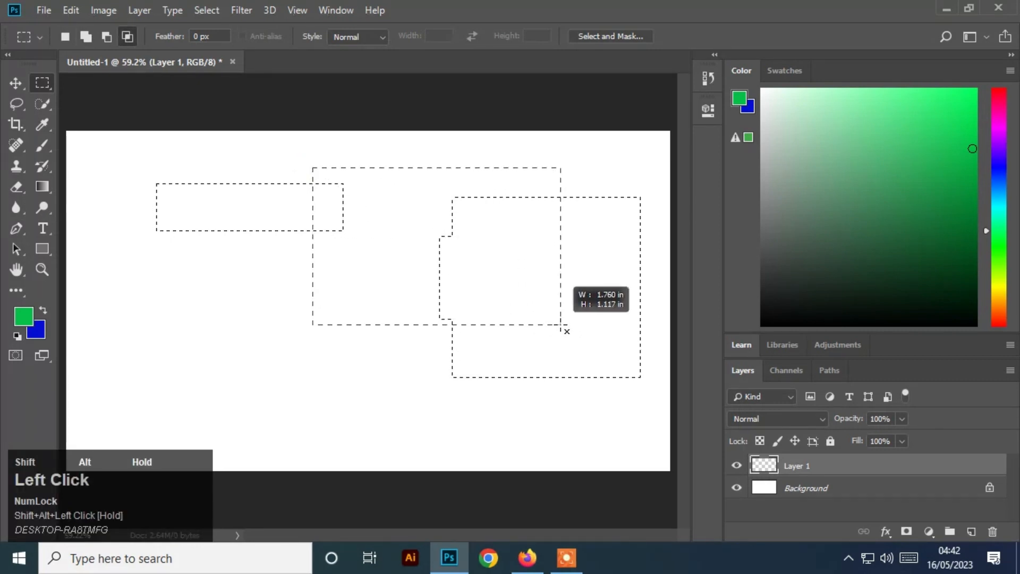
pyautogui.moveTo(560, 325); pyautogui.dragTo(561, 325)
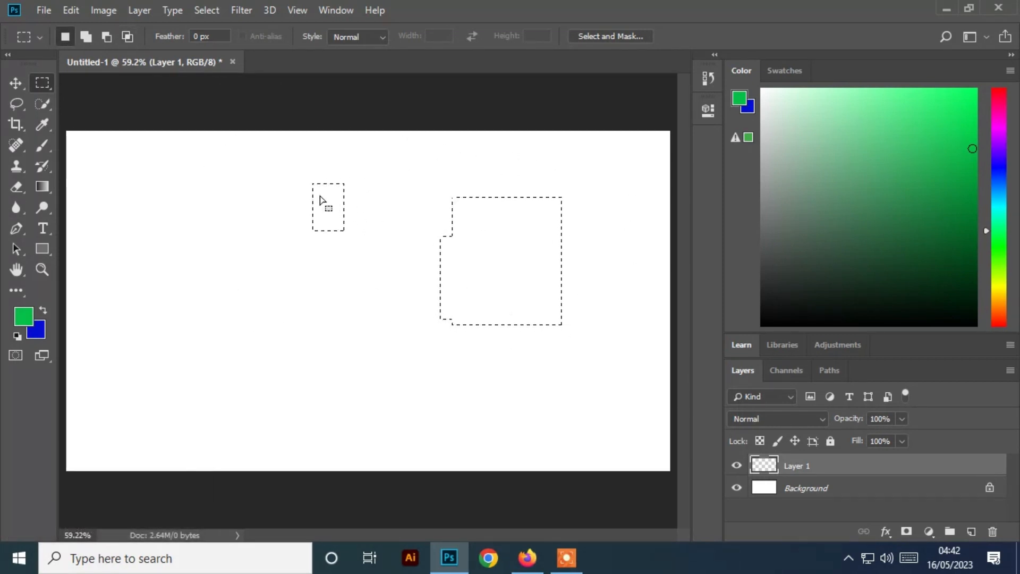
# - Paint both selected areas solid green with the 400 px Brush on Layer 1
pyautogui.click(44, 145)
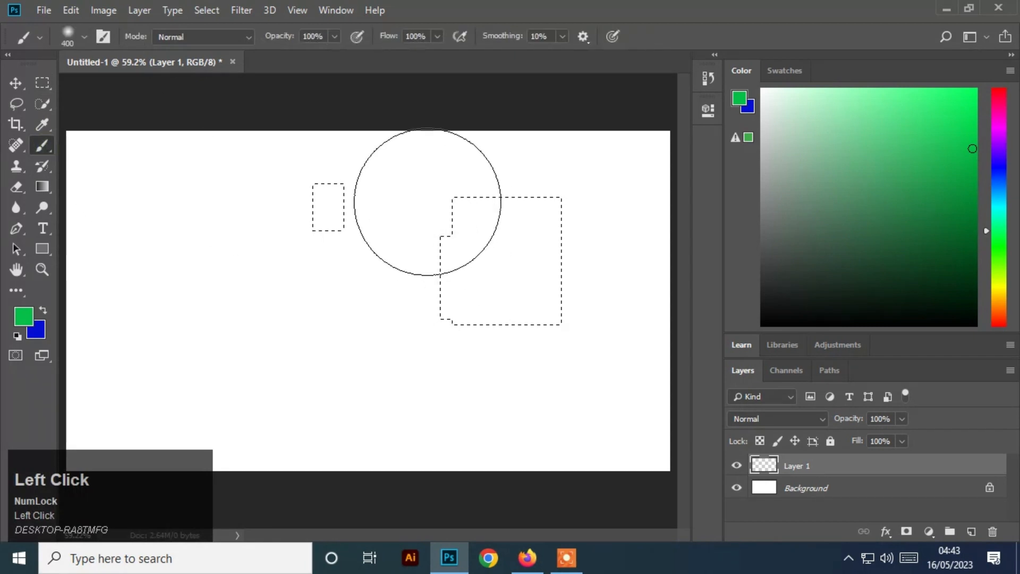
pyautogui.click(391, 193)
pyautogui.moveTo(656, 280)
pyautogui.mouseDown()
pyautogui.moveTo(399, 102)
pyautogui.moveTo(319, 403)
pyautogui.moveTo(442, 325)
pyautogui.mouseUp()
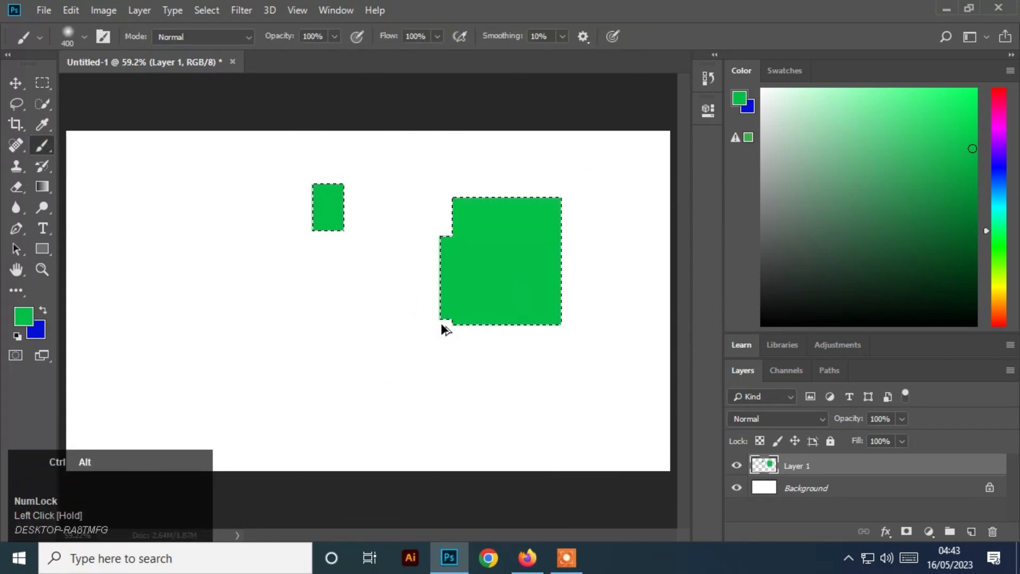
# - Undo the green brush painting and the selection intersection, and deselect the remaining areas
pyautogui.hotkey('ctrl', 'alt', 'z')
pyautogui.hotkey('ctrl', 'alt', 'z')
pyautogui.hotkey('ctrl', 'alt', 'z')
pyautogui.hotkey('ctrl', 'alt', 'z')
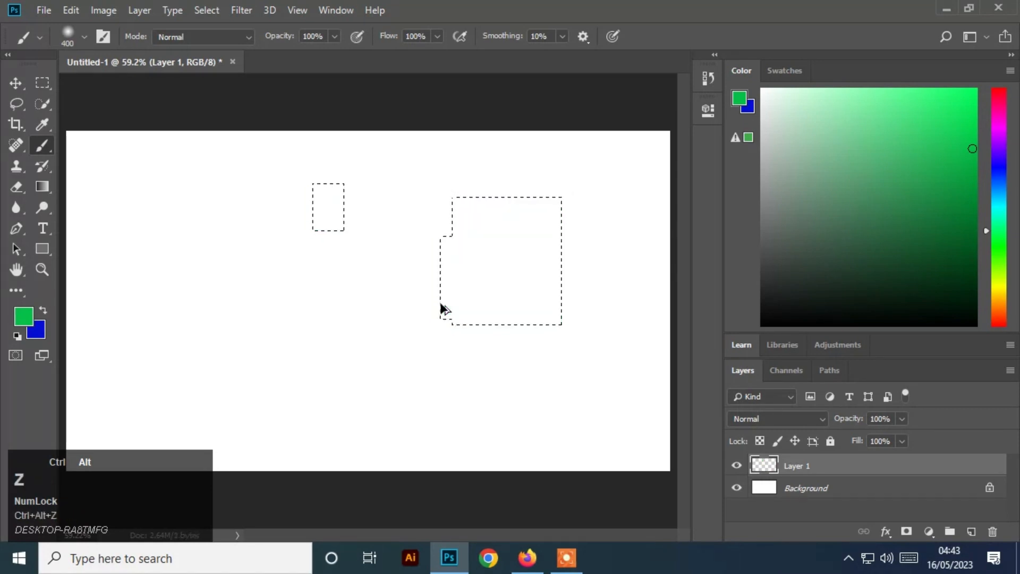
pyautogui.hotkey('ctrl', 'alt', 'z')
pyautogui.hotkey('ctrl', 'alt', 'z')
pyautogui.hotkey('ctrl', 'alt', 'z')
pyautogui.hotkey('ctrl', 'alt', 'z')
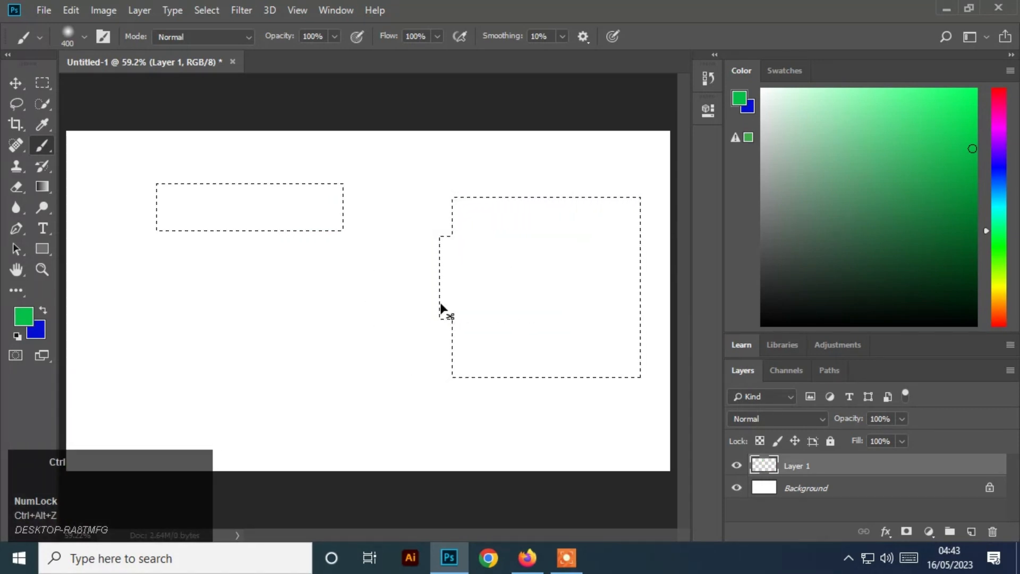
pyautogui.hotkey('ctrl', 'd')
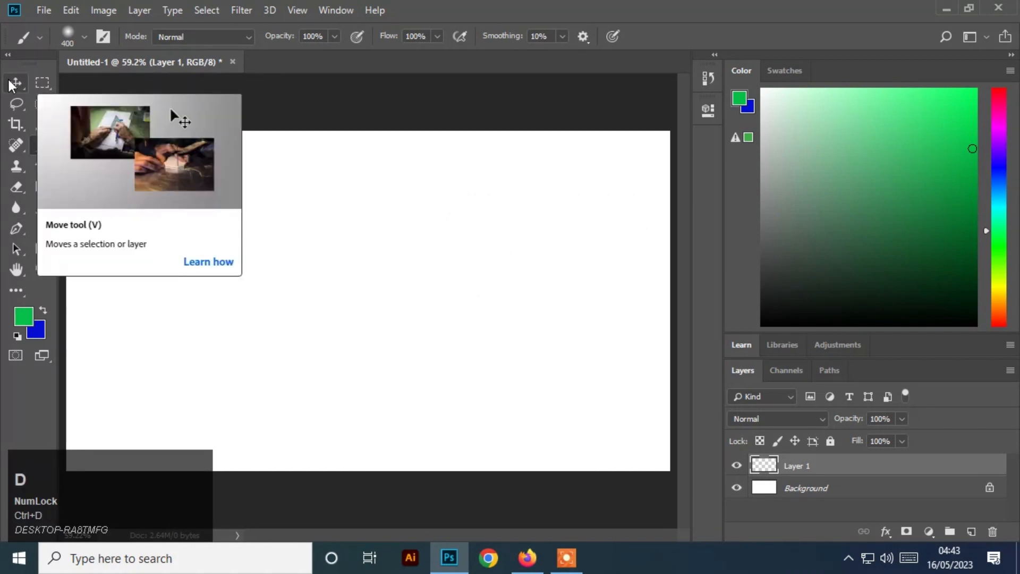
# - Select a near-square rectangle just left of the canvas centre, fill it with the green foreground color on Layer 1, and deselect it
pyautogui.click(11, 85)
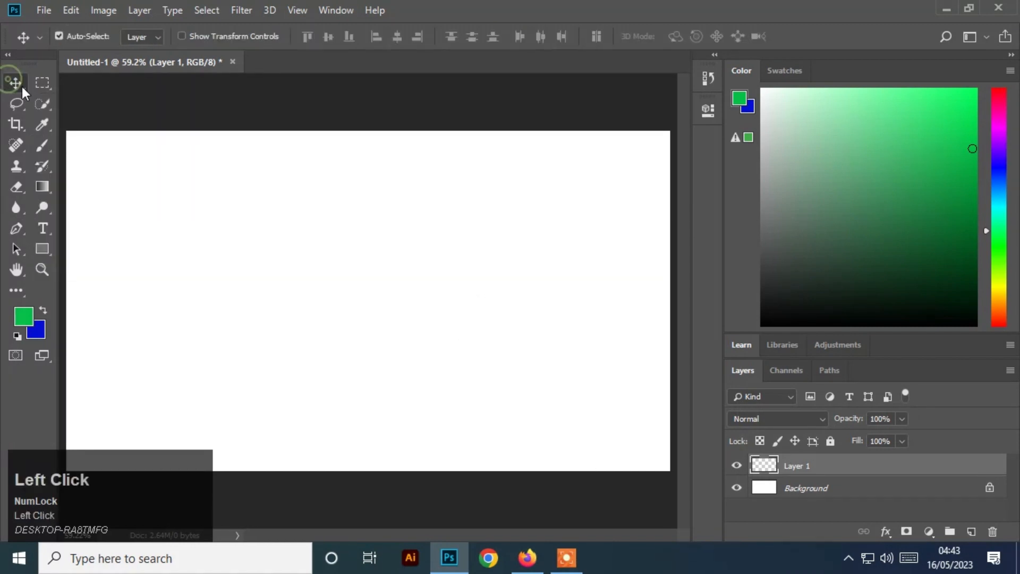
pyautogui.click(48, 81)
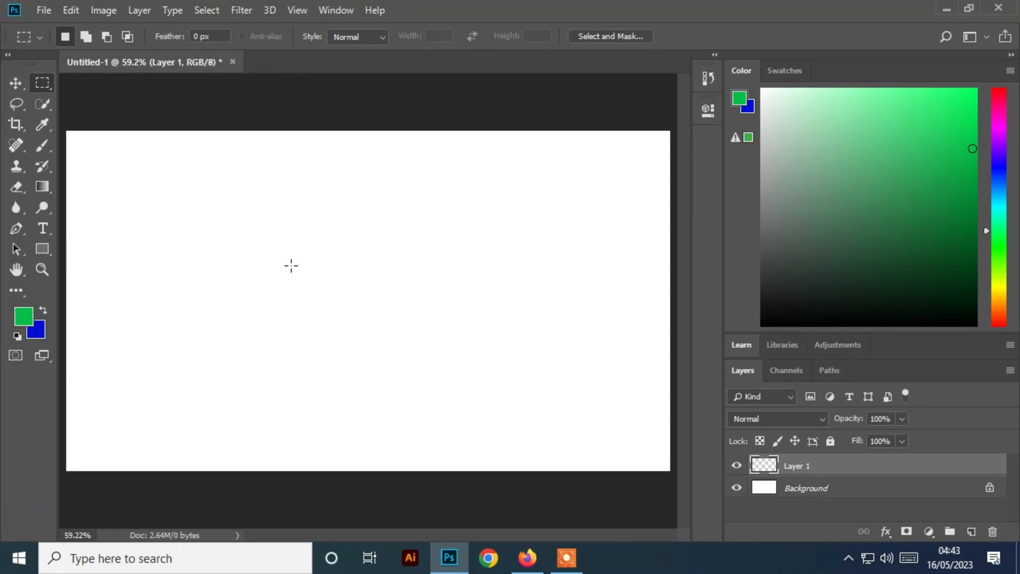
pyautogui.rightClick(328, 276)
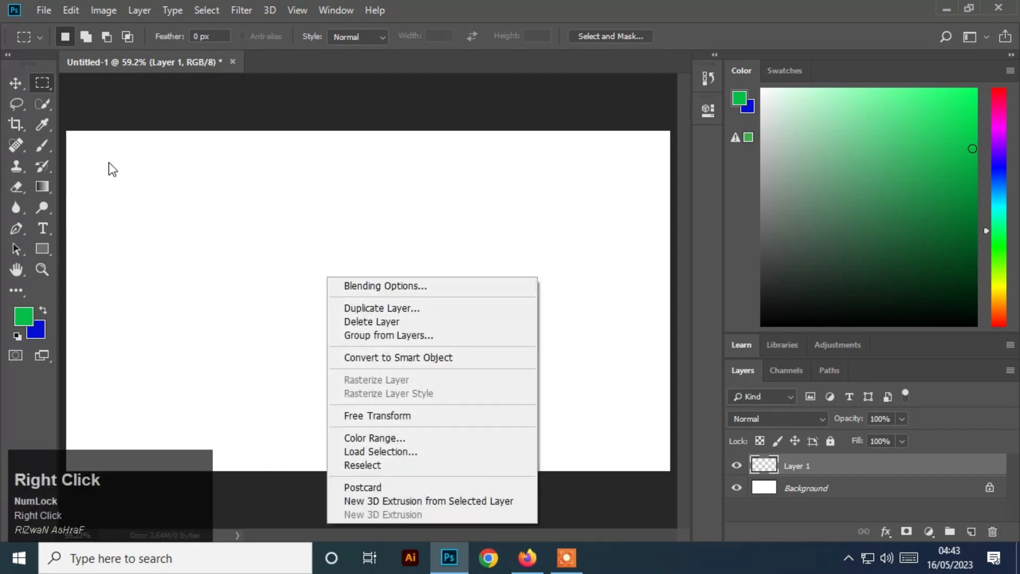
pyautogui.click(239, 218)
pyautogui.moveTo(244, 198); pyautogui.dragTo(431, 368)
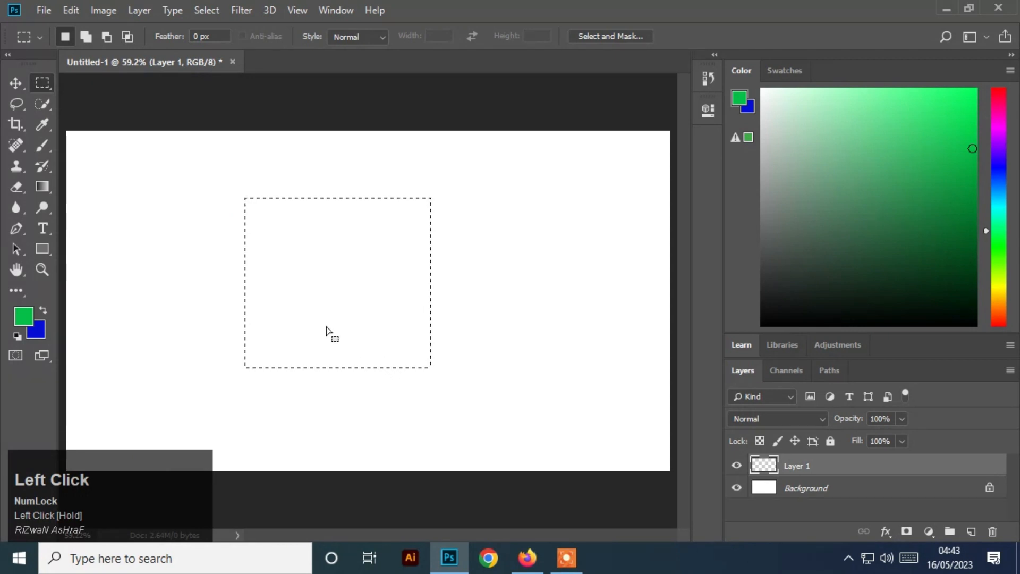
pyautogui.press('alt')
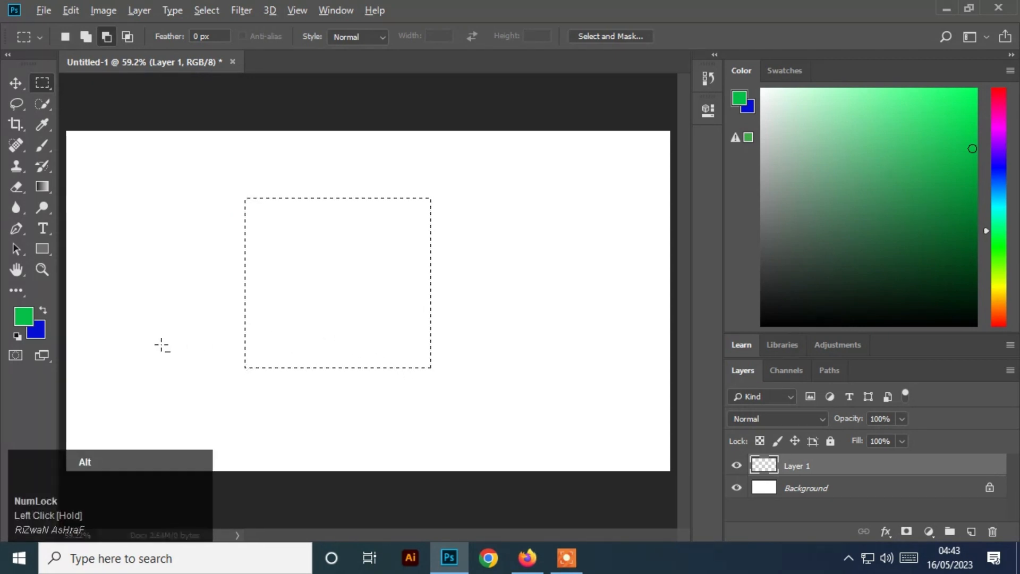
pyautogui.hotkey('alt', 'BackSpace')
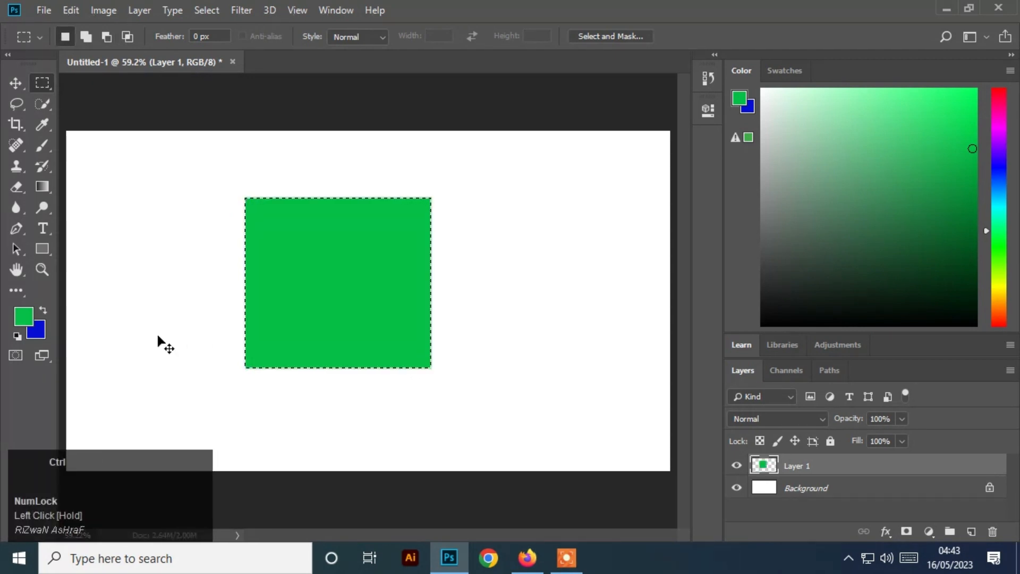
pyautogui.hotkey('ctrl', 'd')
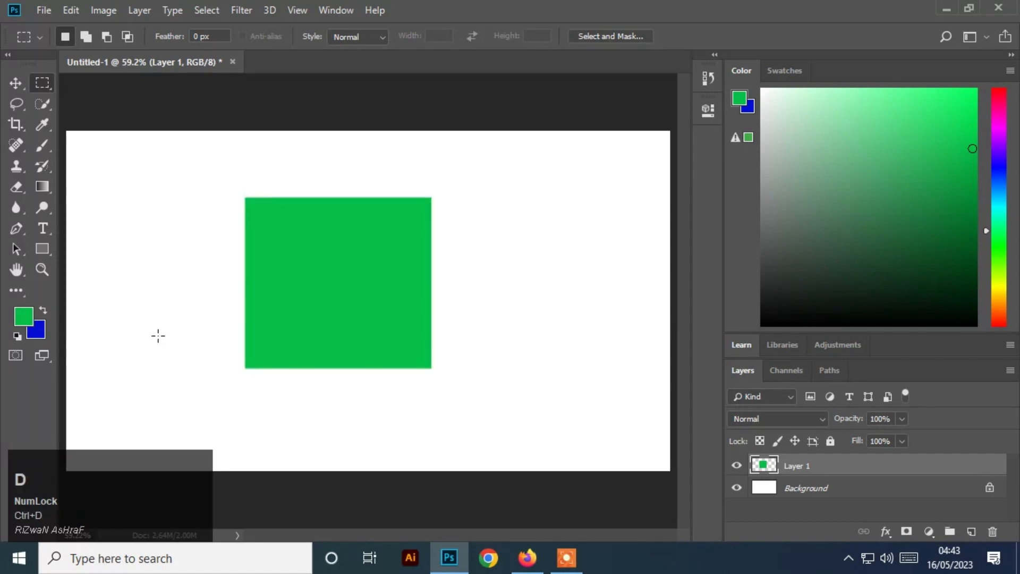
# - On a new layer, make a rectangular selection with a 30 px feather overlapping the green square's lower-left part
pyautogui.click(971, 531)
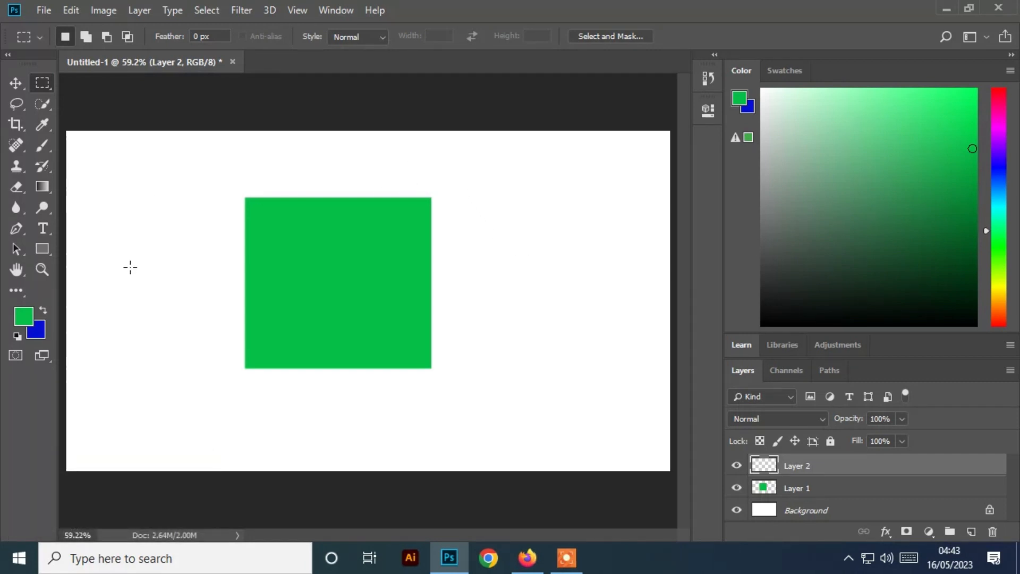
pyautogui.moveTo(109, 243); pyautogui.dragTo(295, 421)
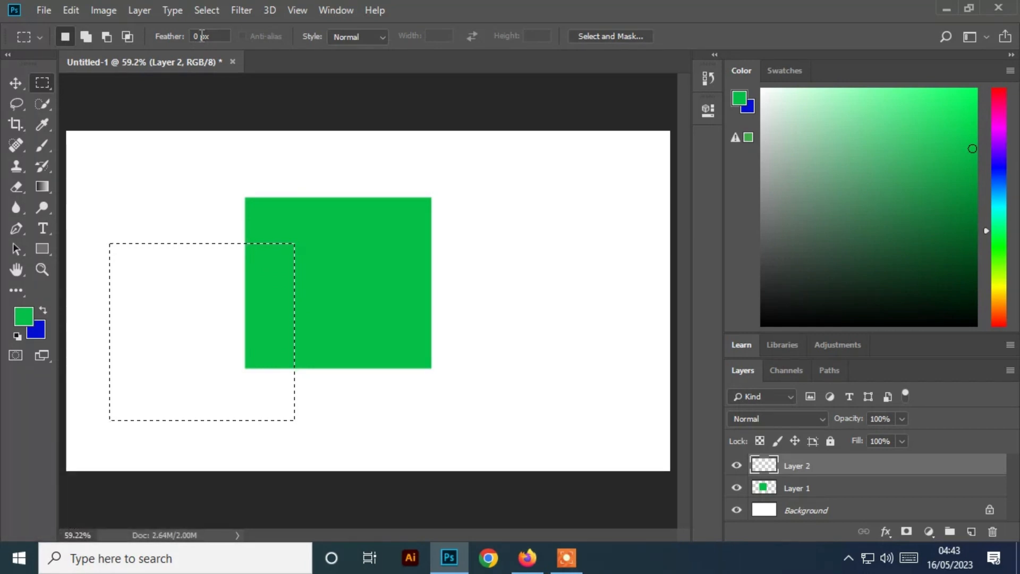
pyautogui.hotkey('ctrl', 'z')
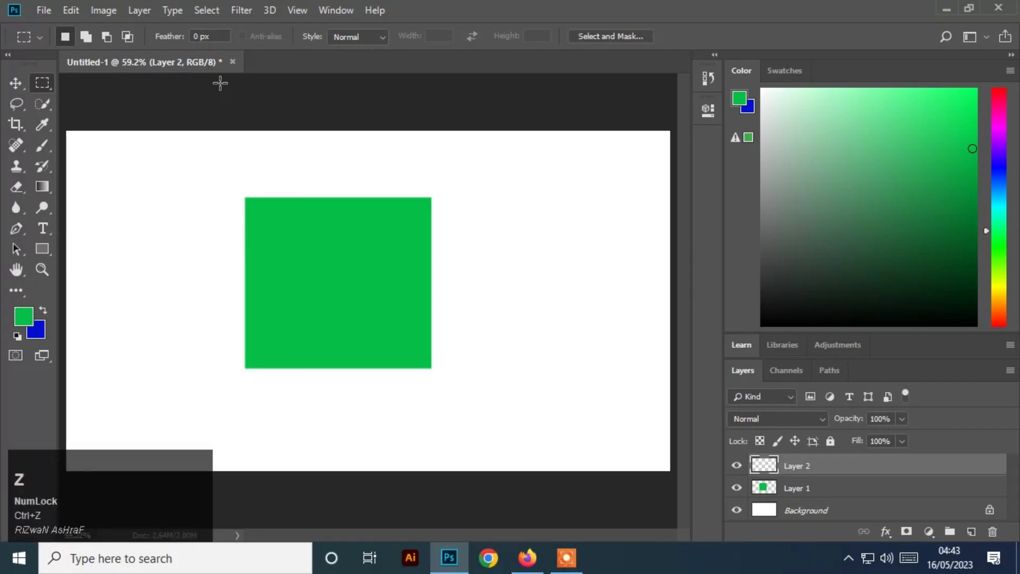
pyautogui.moveTo(201, 38); pyautogui.dragTo(193, 38)
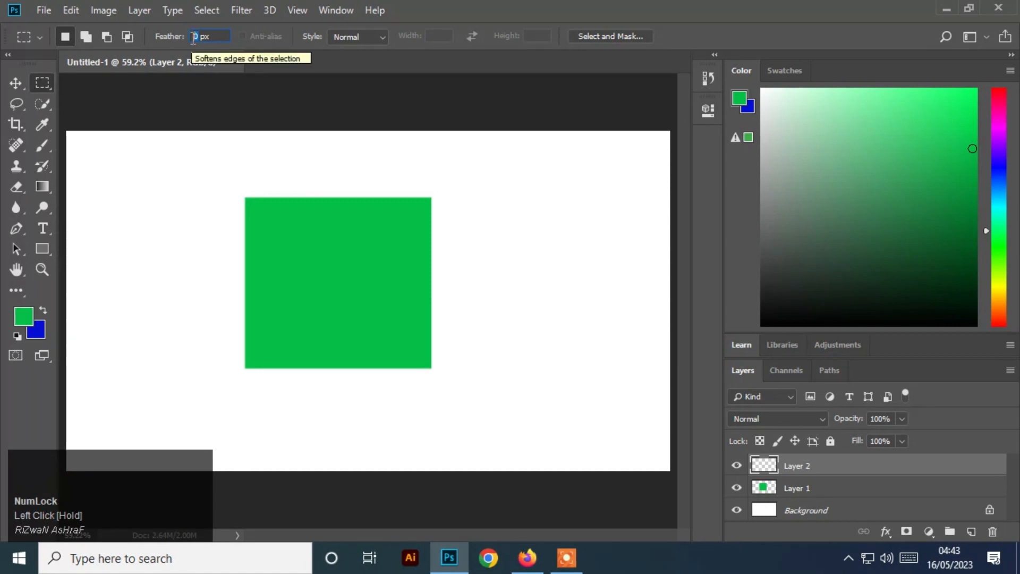
pyautogui.write('30')
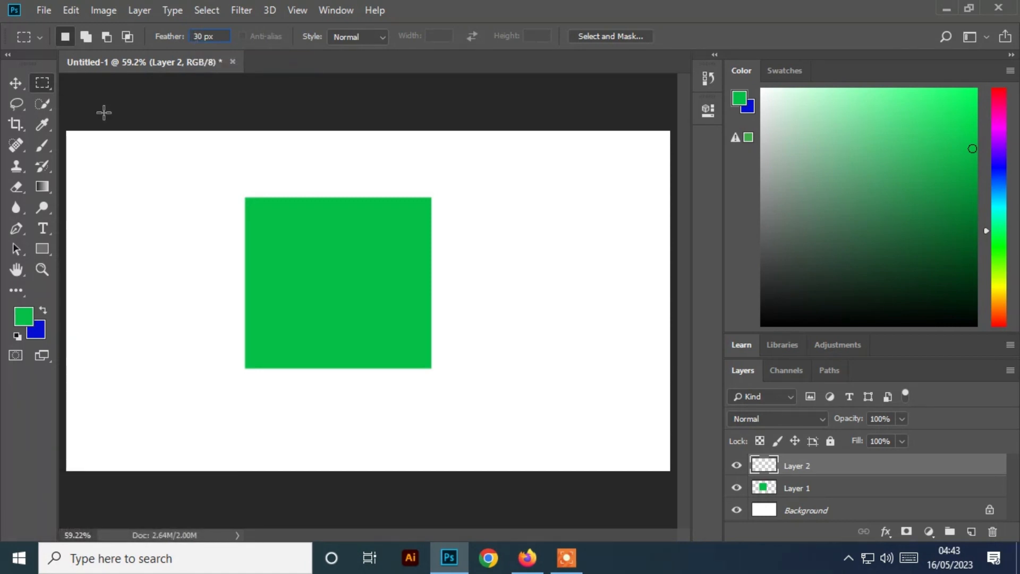
pyautogui.moveTo(172, 234); pyautogui.dragTo(395, 427)
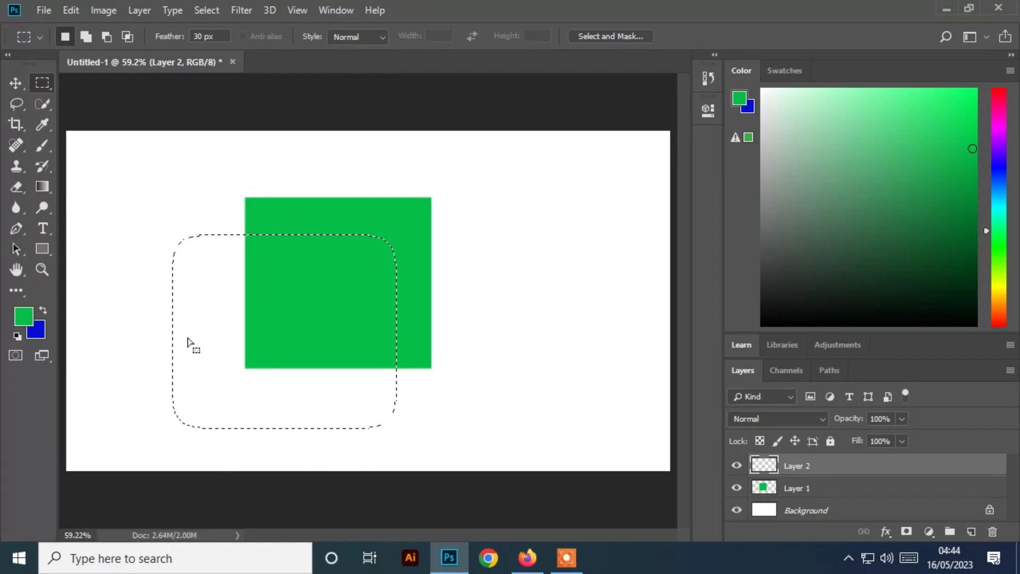
# - Fill the feathered selection with the blue background color on Layer 2 and deselect it
pyautogui.keyDown('ctrl'); pyautogui.keyDown('space'); pyautogui.click(328, 390); pyautogui.keyUp('space'); pyautogui.keyUp('ctrl')
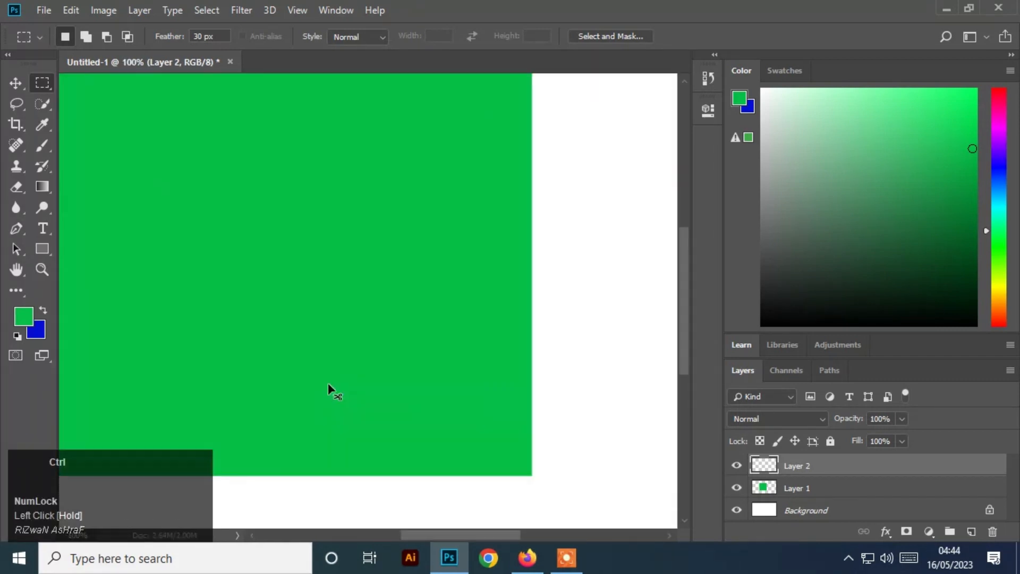
pyautogui.hotkey('ctrl', '-')
pyautogui.hotkey('ctrl', '-')
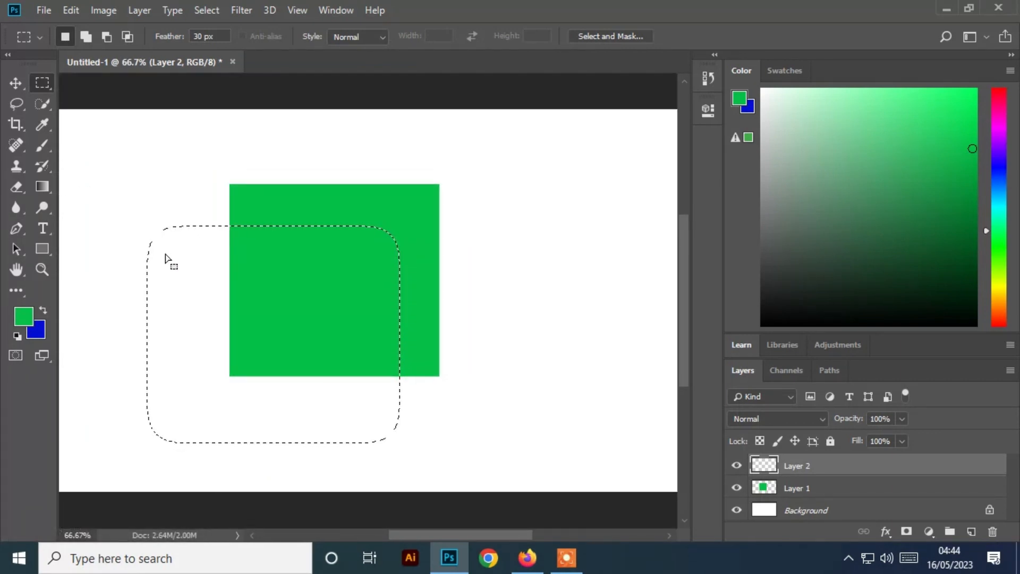
pyautogui.press('alt')
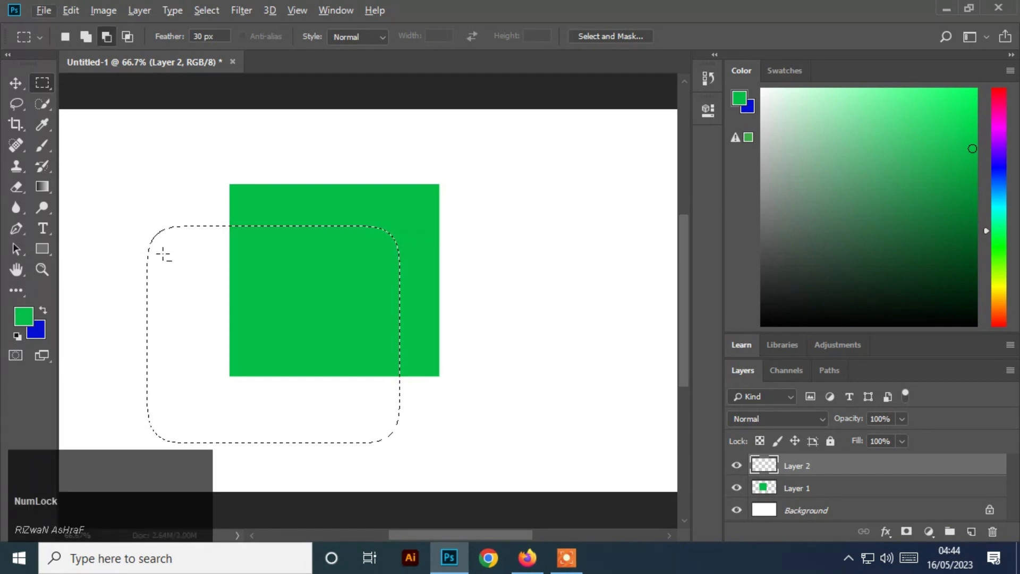
pyautogui.hotkey('ctrl', 'BackSpace')
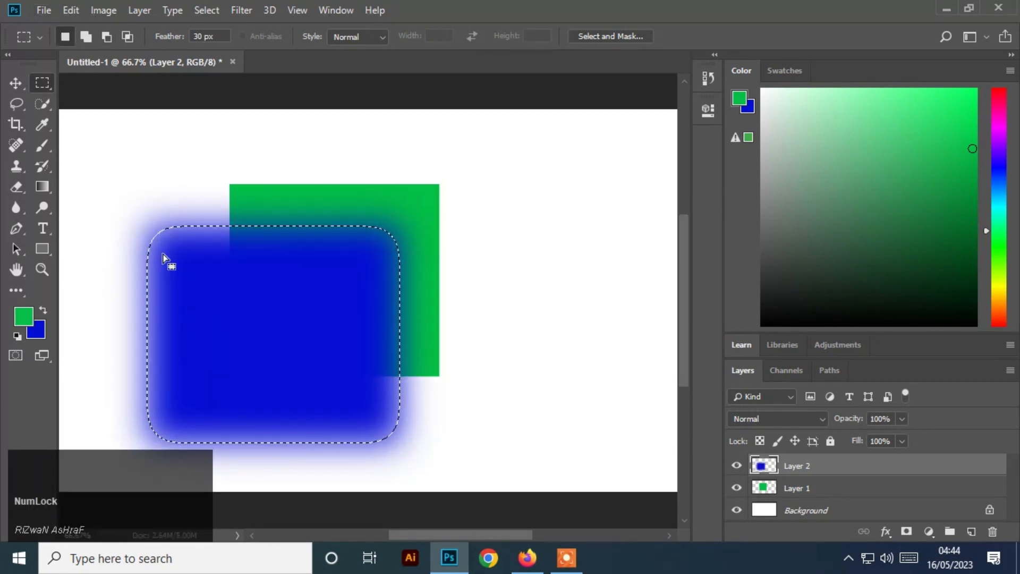
pyautogui.hotkey('ctrl', 'd')
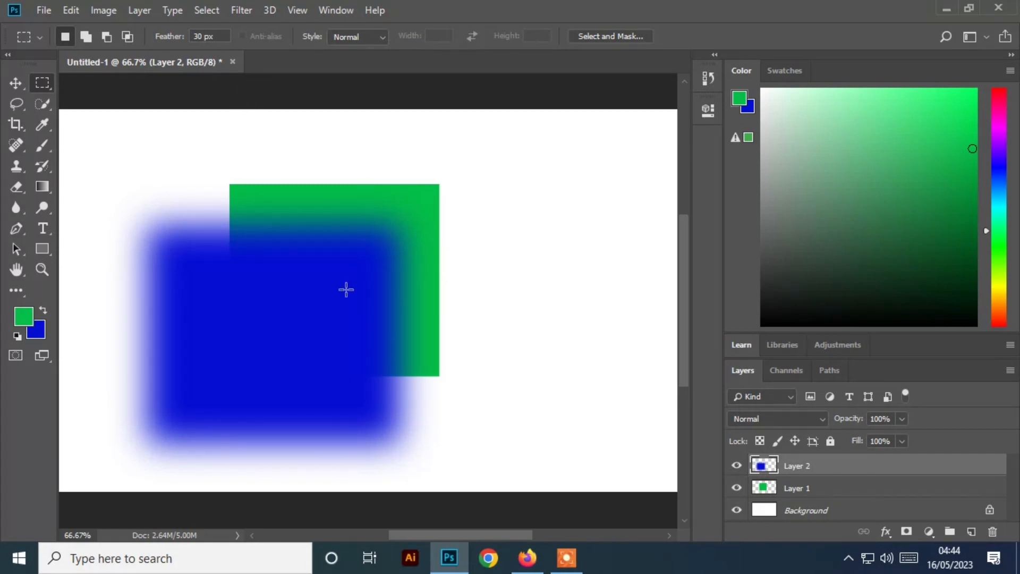
# - On a new layer, make a tall rectangular selection with a 5 px feather to the right of the green square
pyautogui.click(971, 531)
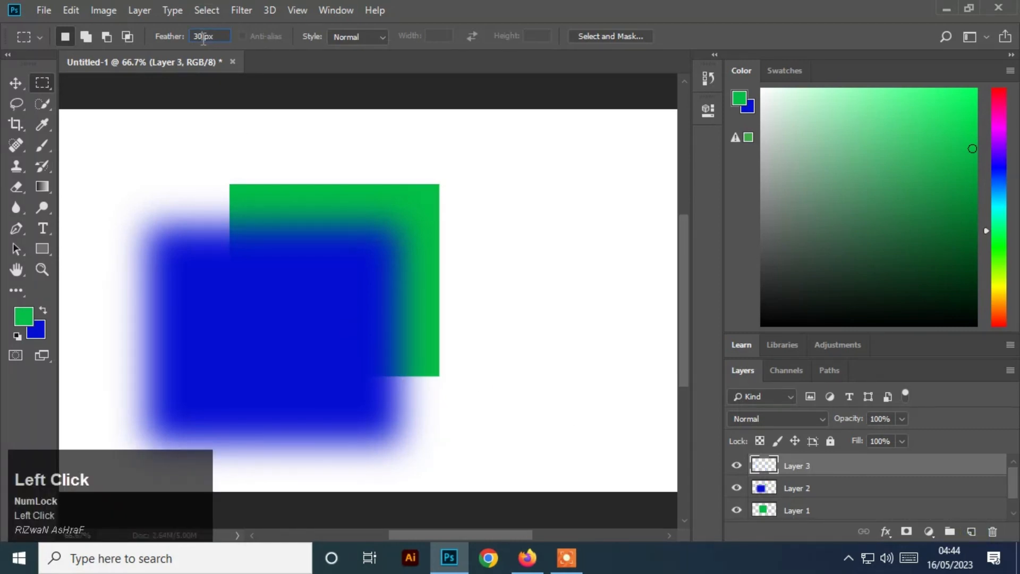
pyautogui.click(180, 38)
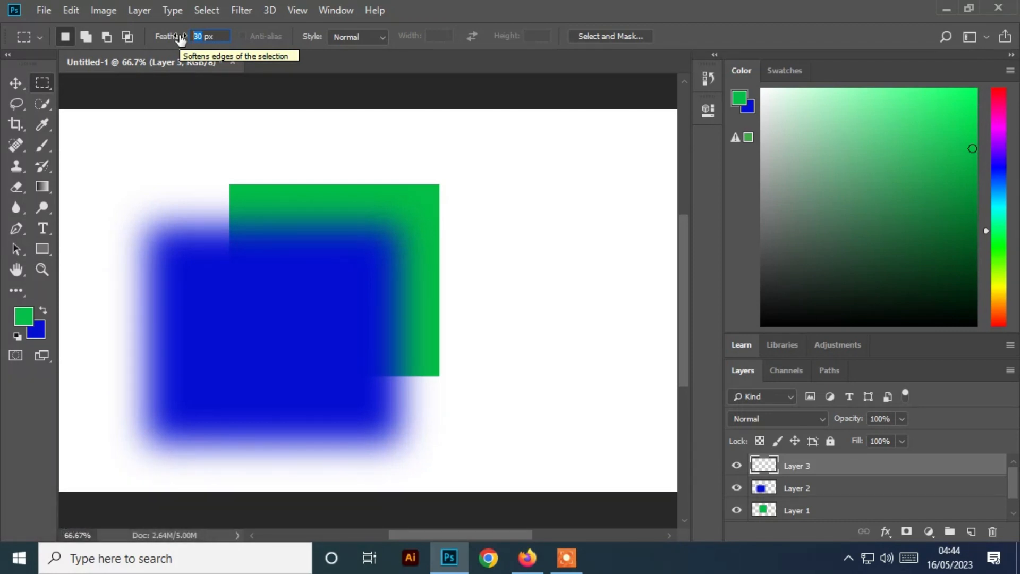
pyautogui.write('5')
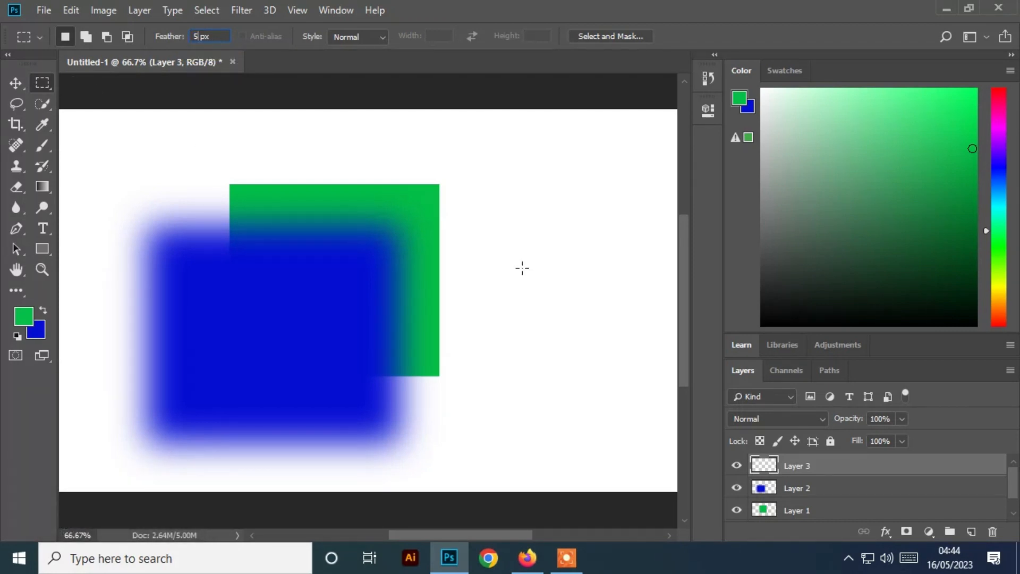
pyautogui.moveTo(515, 189); pyautogui.dragTo(664, 369)
# - Set the foreground color to a bright golden yellow, fill the feathered selection with it on Layer 3, and deselect
pyautogui.click(17, 317)
pyautogui.moveTo(519, 220); pyautogui.dragTo(519, 272)
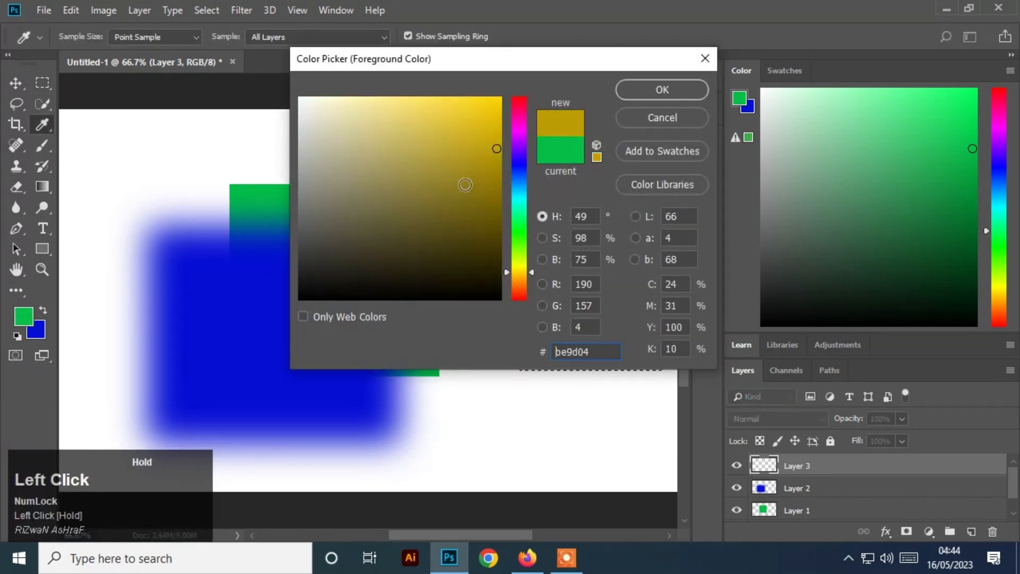
pyautogui.moveTo(465, 185); pyautogui.dragTo(494, 102)
pyautogui.click(622, 95)
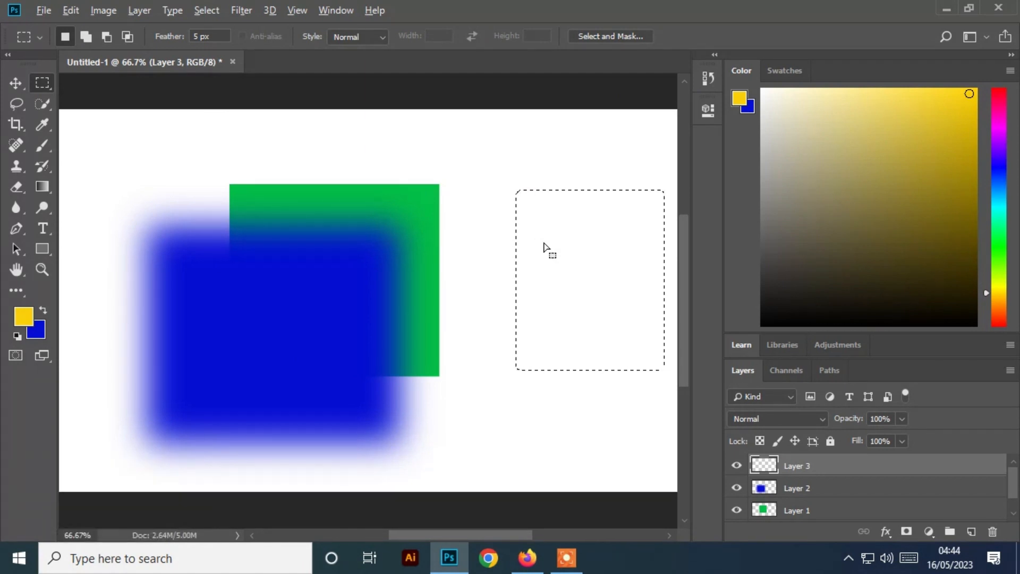
pyautogui.hotkey('alt', 'BackSpace')
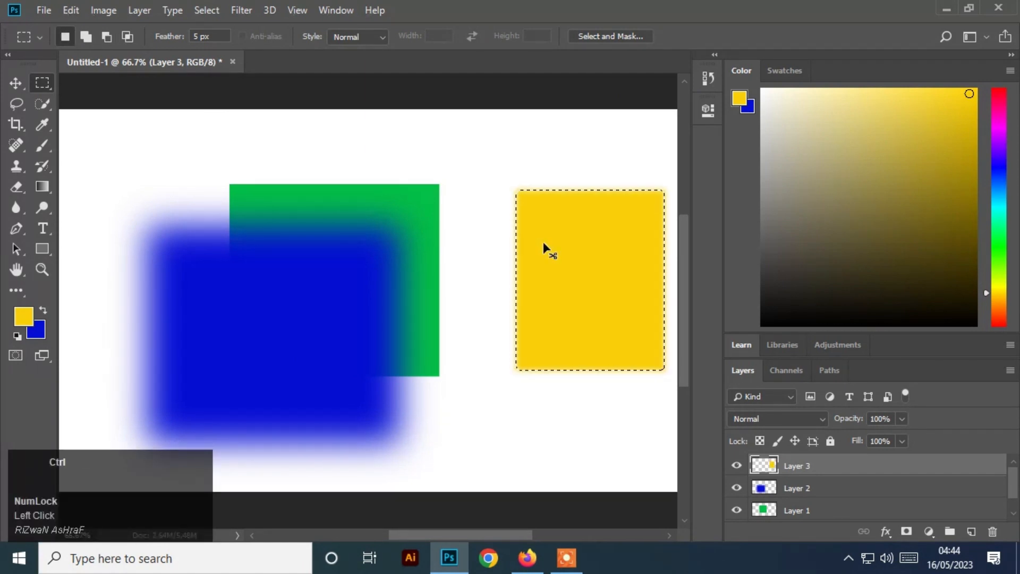
pyautogui.hotkey('ctrl', 'd')
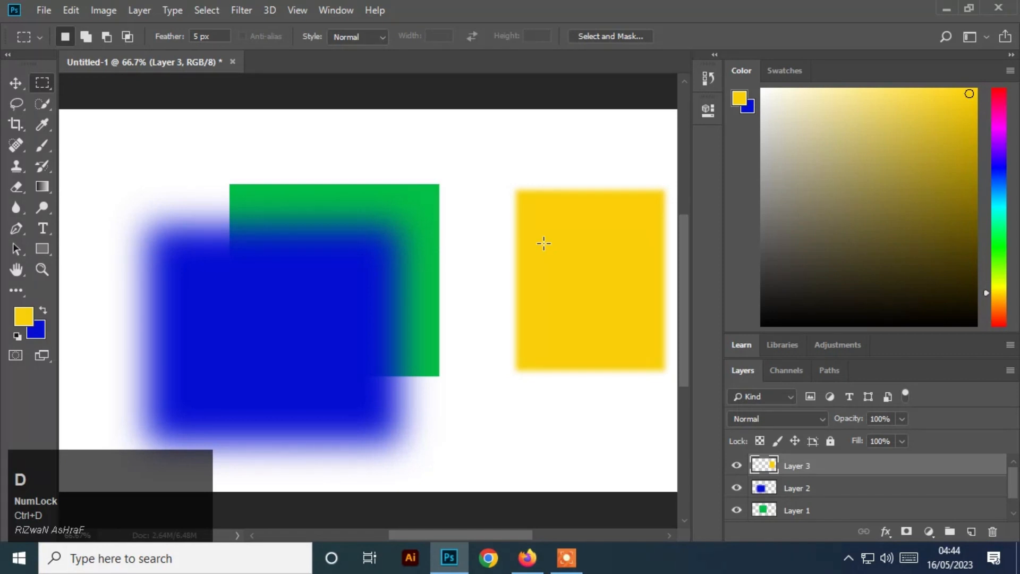
# - Compare the edge softness of the yellow rectangle with the blue and green shapes up close, and return to the full canvas view
pyautogui.press('z')
pyautogui.moveTo(542, 222); pyautogui.dragTo(669, 416)
pyautogui.moveTo(482, 379); pyautogui.dragTo(425, 344)
pyautogui.press('space')
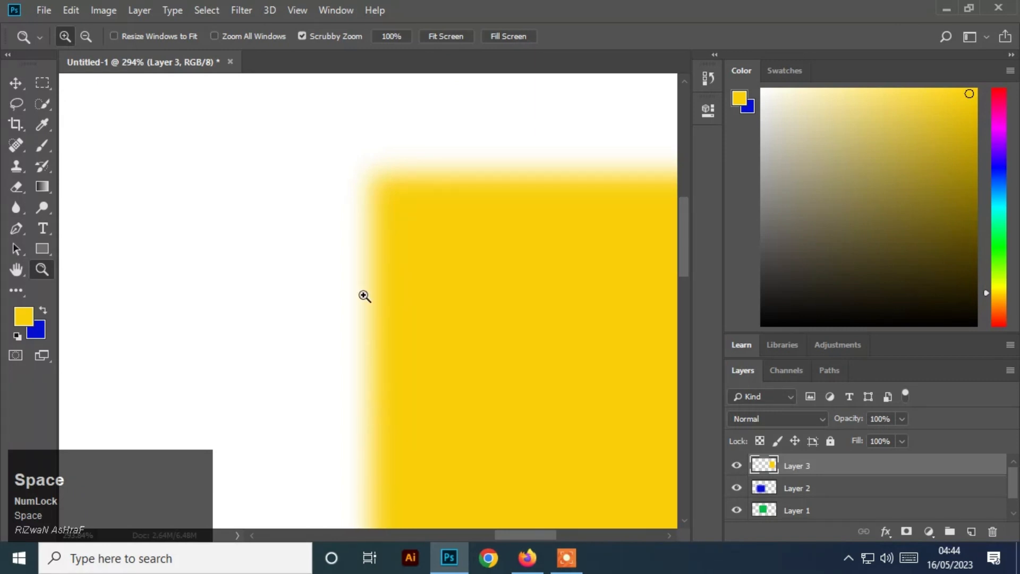
pyautogui.moveTo(412, 430); pyautogui.dragTo(381, 405)
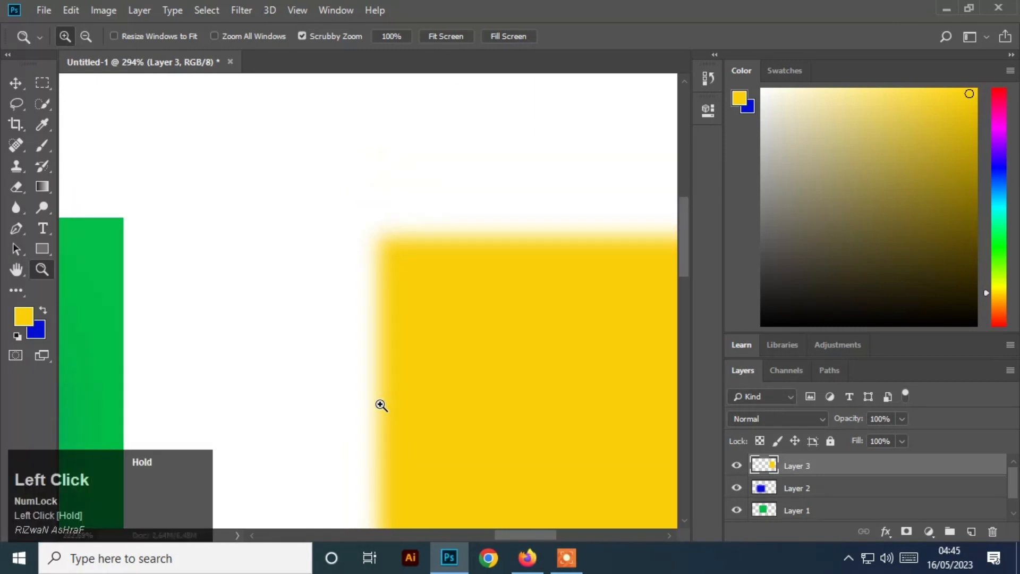
pyautogui.press('space')
pyautogui.moveTo(414, 435); pyautogui.dragTo(428, 295)
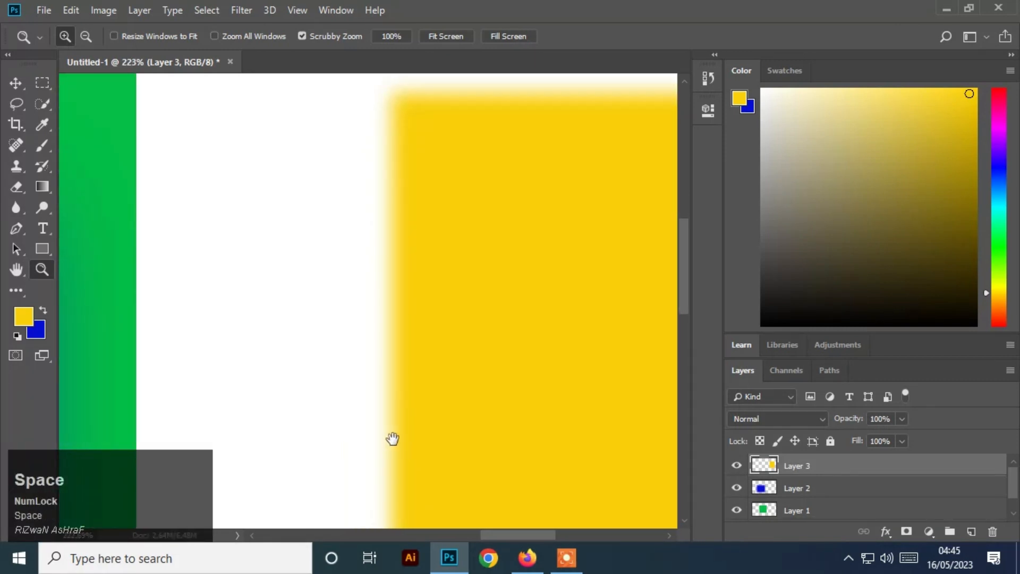
pyautogui.moveTo(393, 438); pyautogui.dragTo(319, 410)
pyautogui.press('space')
pyautogui.moveTo(242, 398); pyautogui.dragTo(475, 277)
pyautogui.moveTo(537, 292); pyautogui.dragTo(537, 310)
pyautogui.moveTo(467, 298); pyautogui.dragTo(423, 289)
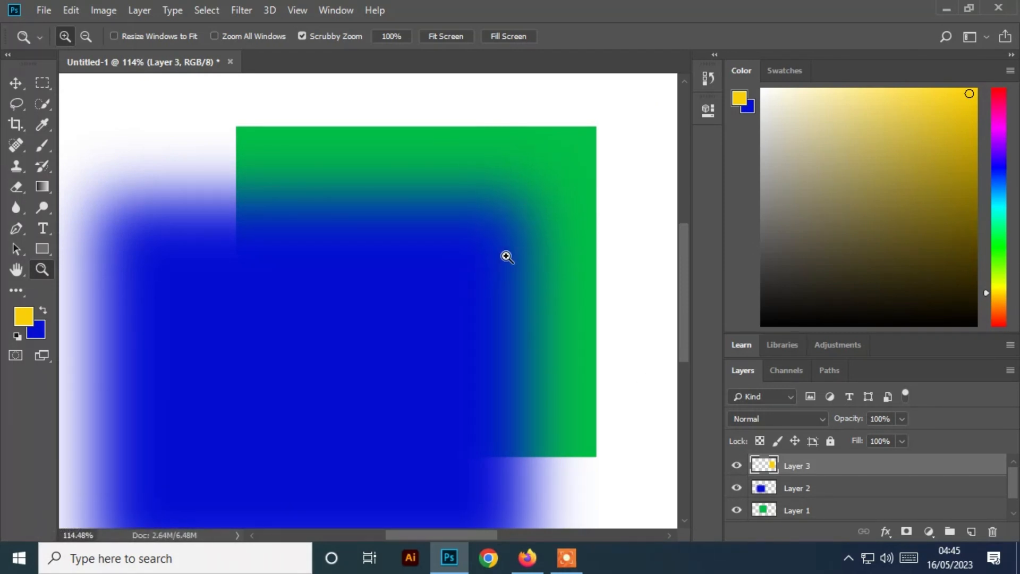
pyautogui.press('space')
pyautogui.moveTo(576, 261); pyautogui.dragTo(389, 288)
pyautogui.press('ctrl')
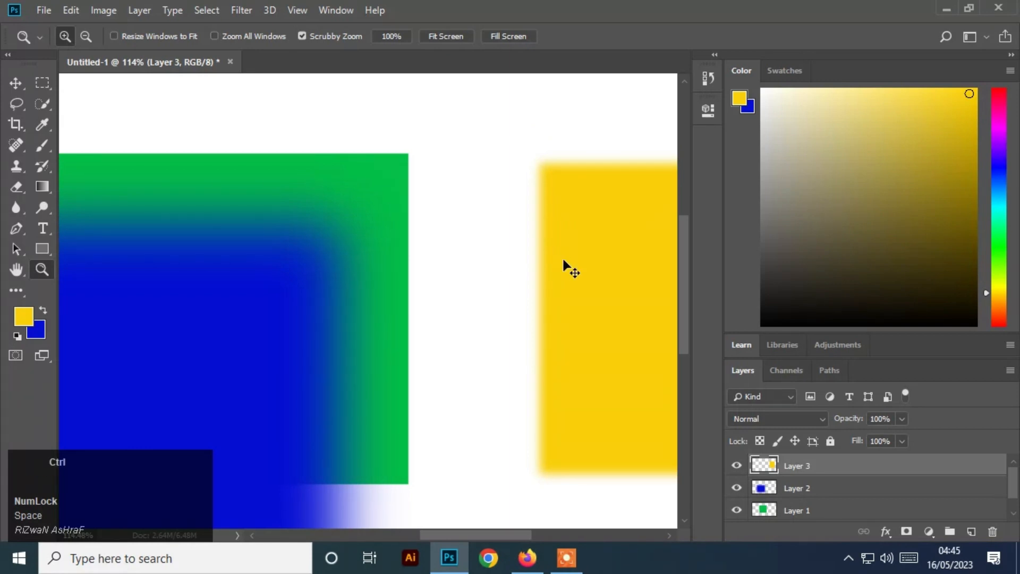
pyautogui.hotkey('ctrl', '0')
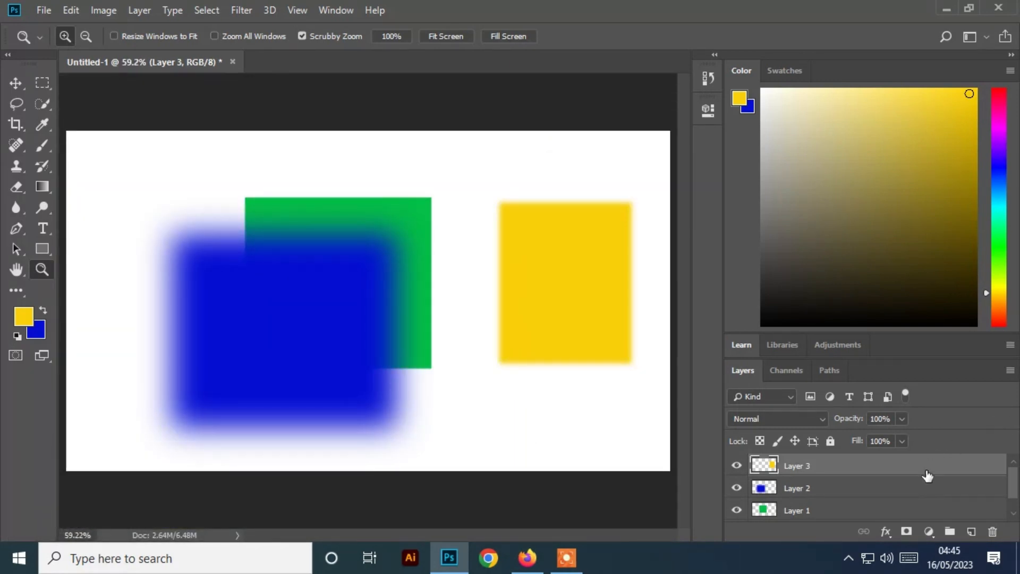
# - Delete the three layers above the Background and set the Rectangular Marquee's feather to 0 px
pyautogui.moveTo(924, 472); pyautogui.dragTo(992, 531)
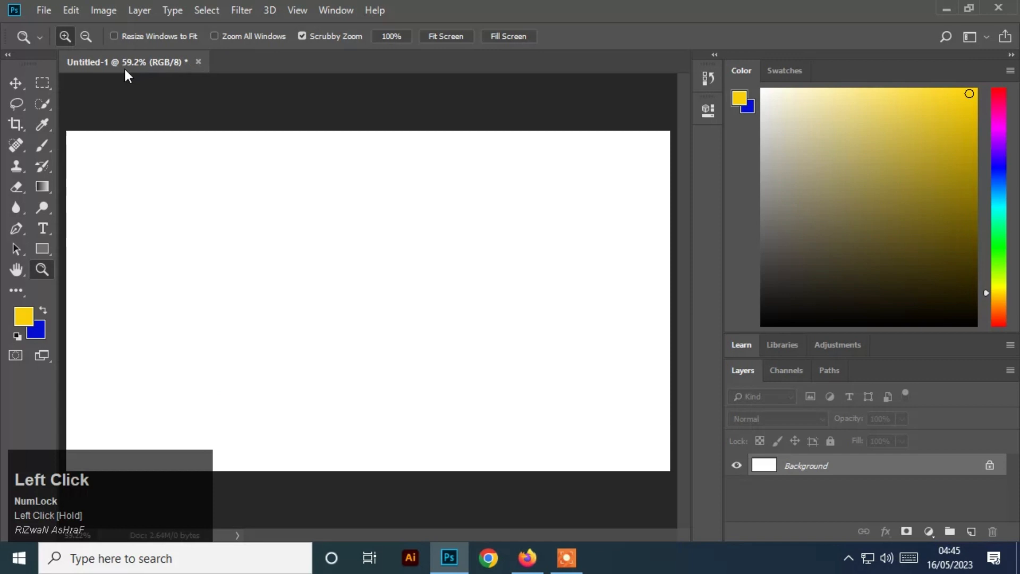
pyautogui.click(40, 82)
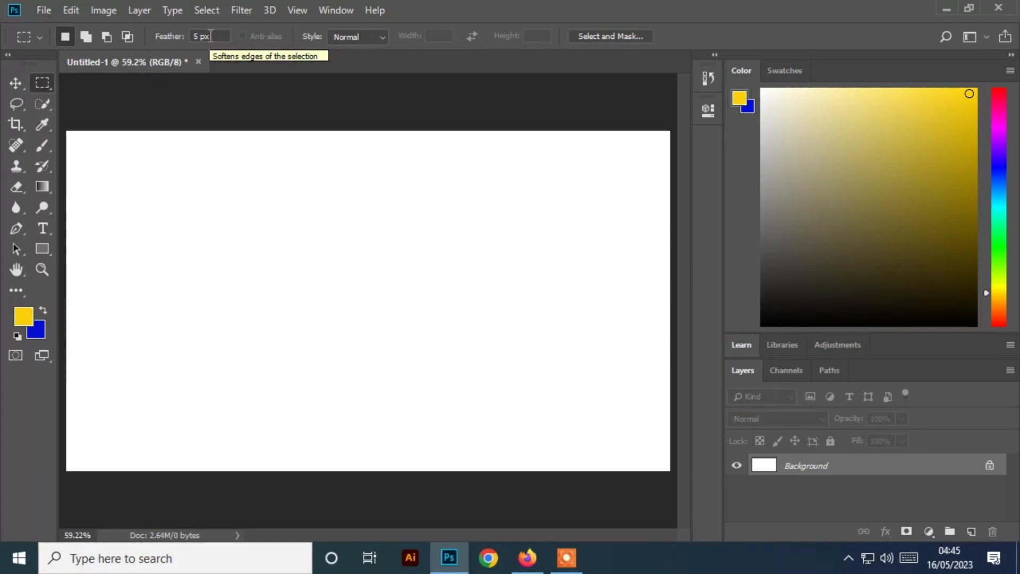
pyautogui.moveTo(212, 36); pyautogui.dragTo(170, 24)
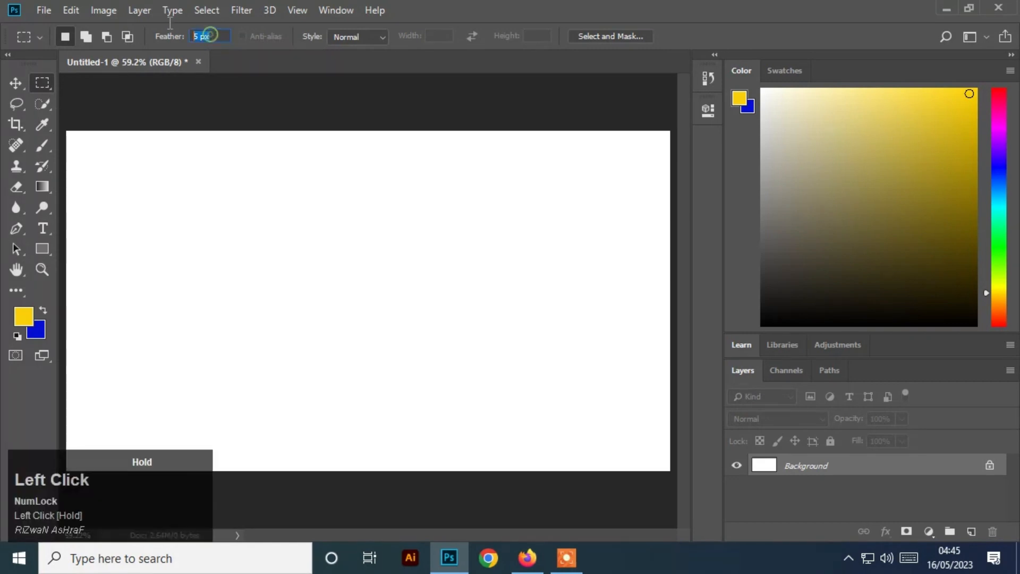
pyautogui.write('0')
pyautogui.click(43, 81)
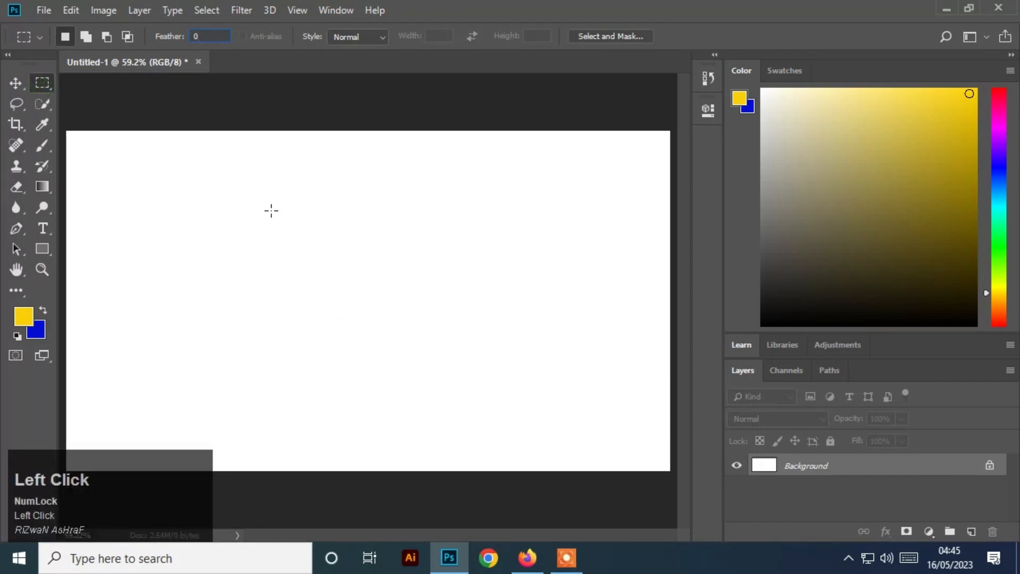
# - On a new layer, select a near-square rectangle left of the canvas centre and soften its edges with the Feather Selection command
pyautogui.click(970, 531)
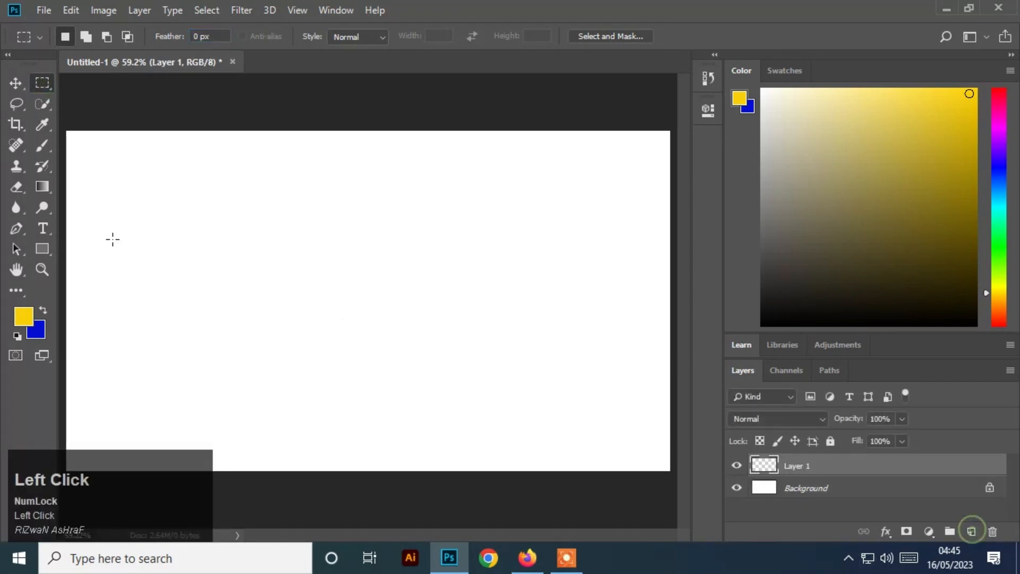
pyautogui.moveTo(221, 184); pyautogui.dragTo(403, 362)
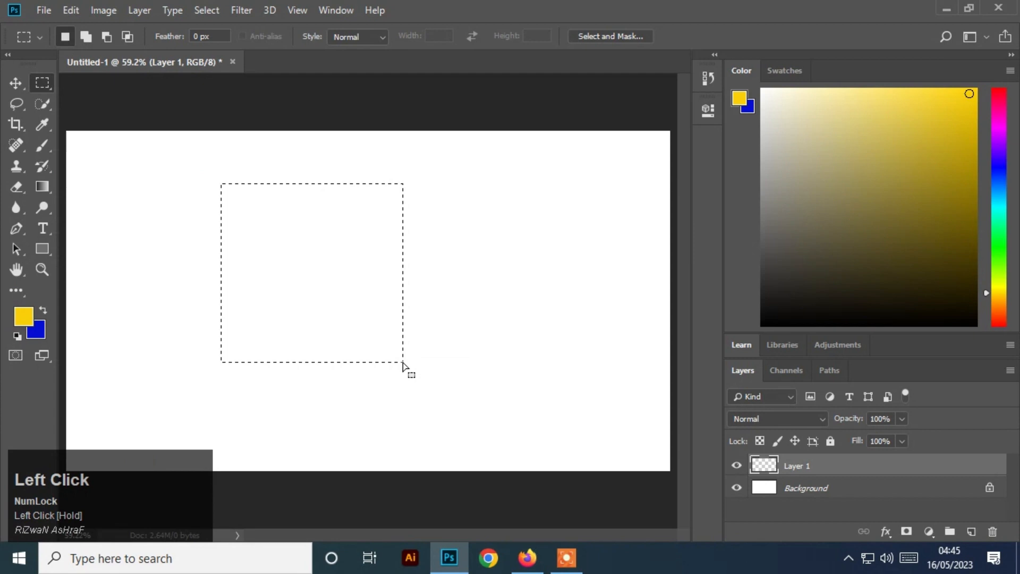
pyautogui.rightClick(333, 234)
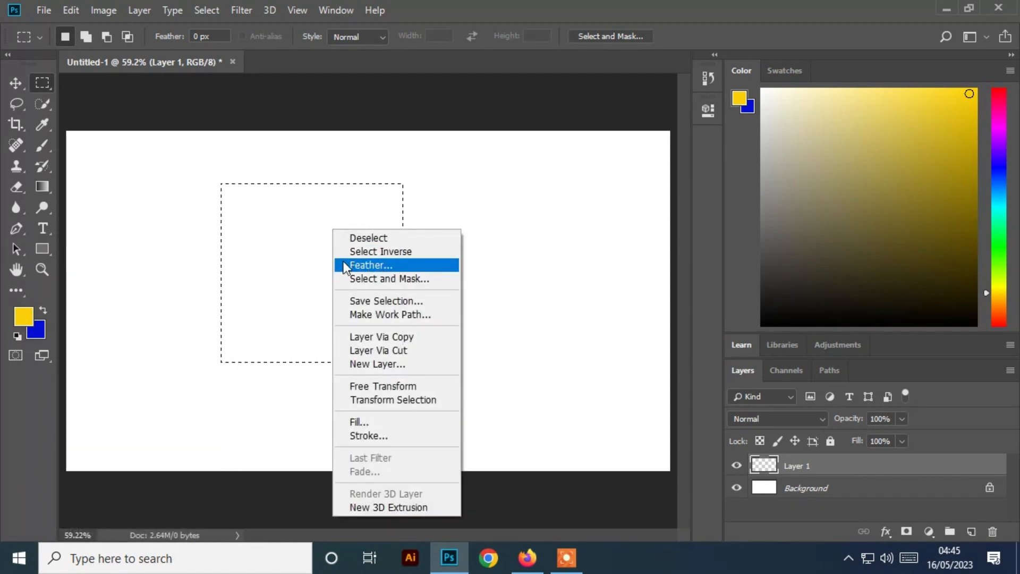
pyautogui.click(387, 264)
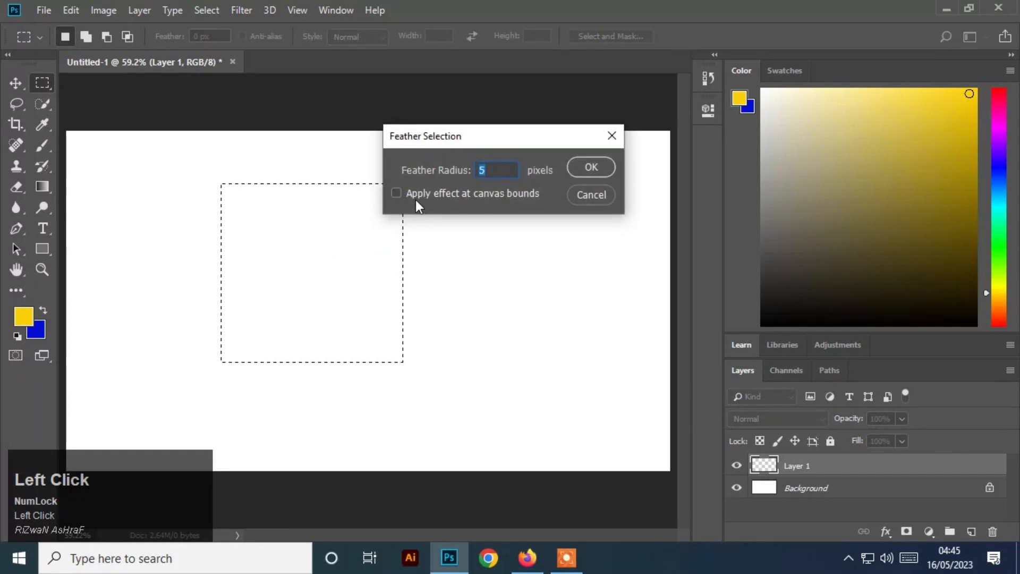
pyautogui.press('BackSpace')
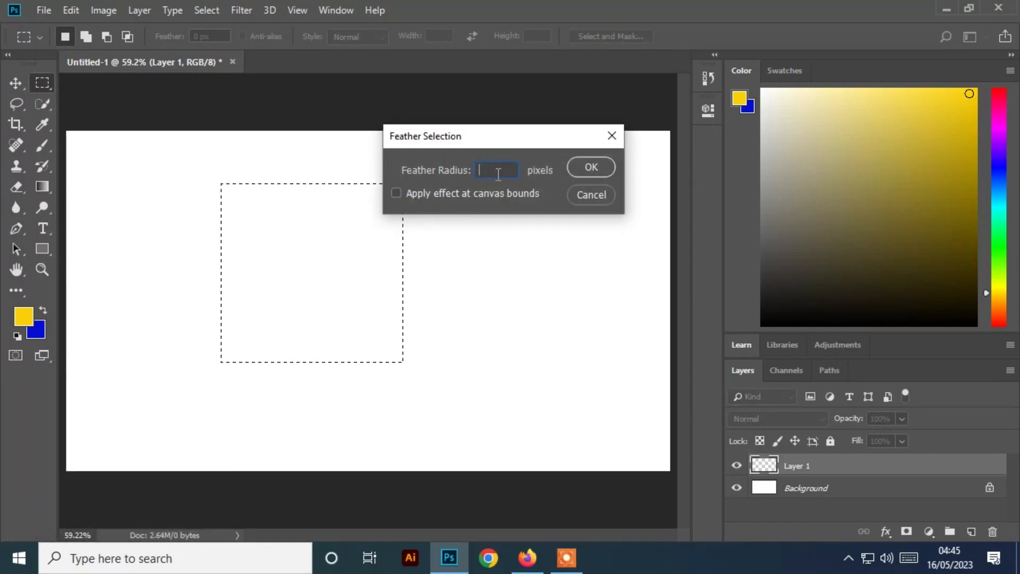
pyautogui.click(587, 169)
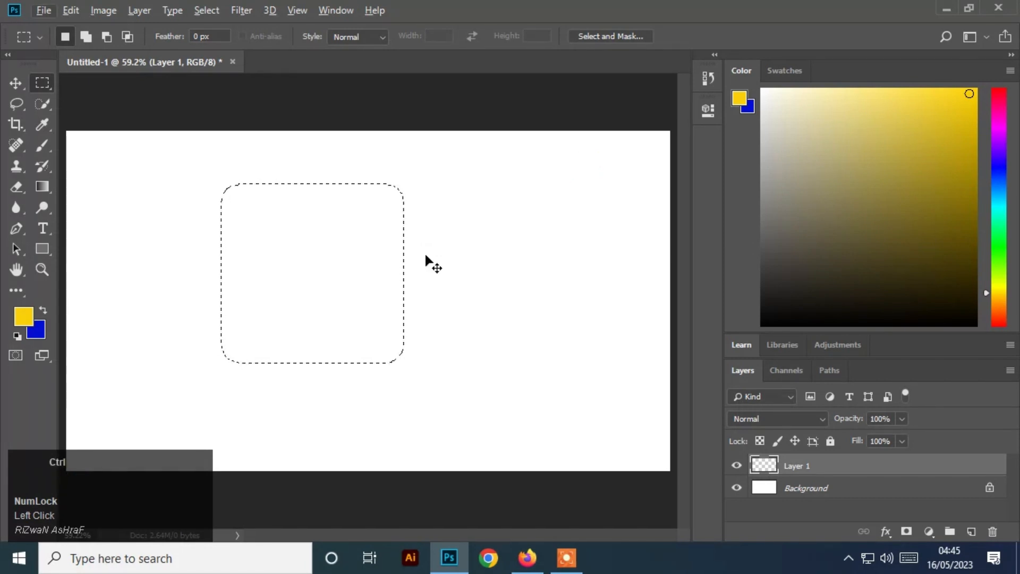
# - Fill the feathered selection with the blue background color on Layer 1 and deselect it
pyautogui.hotkey('ctrl', 'BackSpace')
pyautogui.click(15, 83)
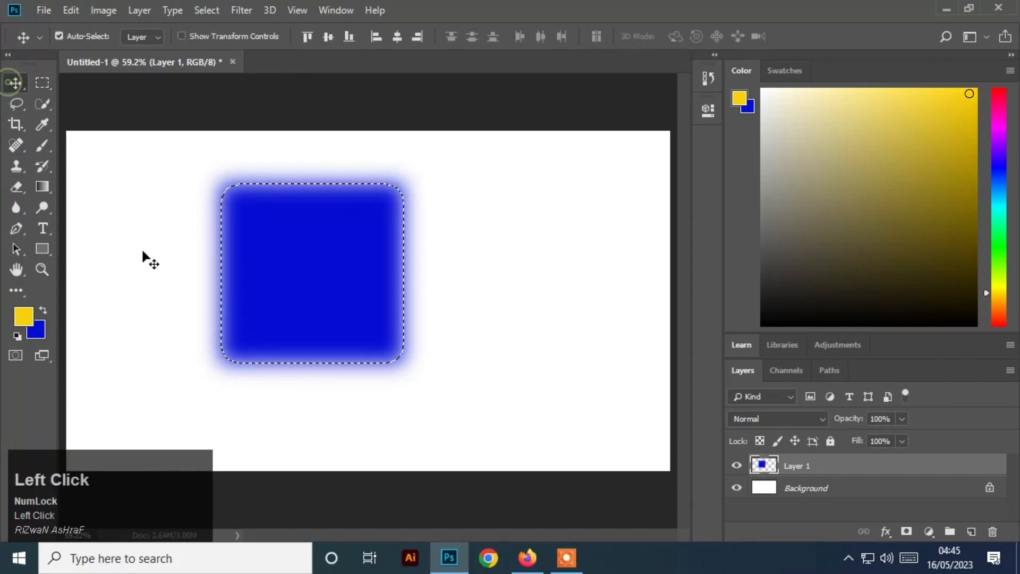
pyautogui.press('ctrl')
pyautogui.hotkey('ctrl', 'd')
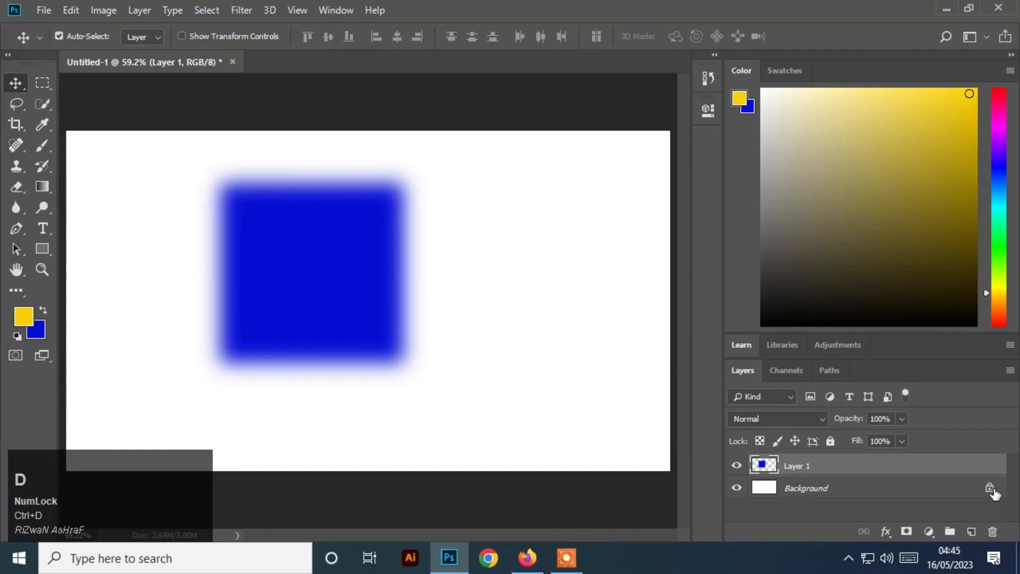
# - On a new layer, select an unfeathered rectangle right of the blue square, fill it with the yellow foreground color, and deselect
pyautogui.click(972, 532)
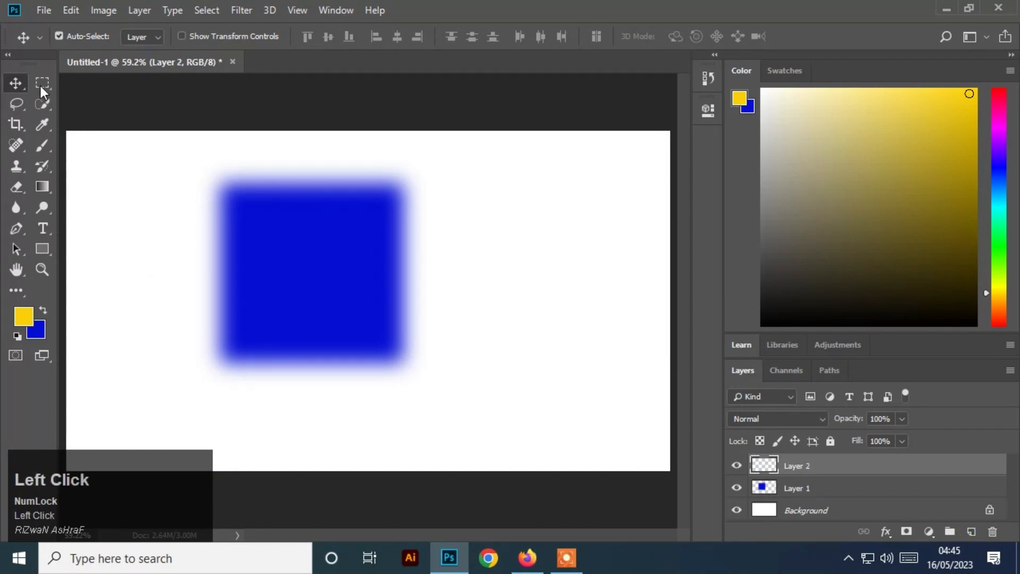
pyautogui.click(41, 83)
pyautogui.moveTo(422, 213); pyautogui.dragTo(606, 422)
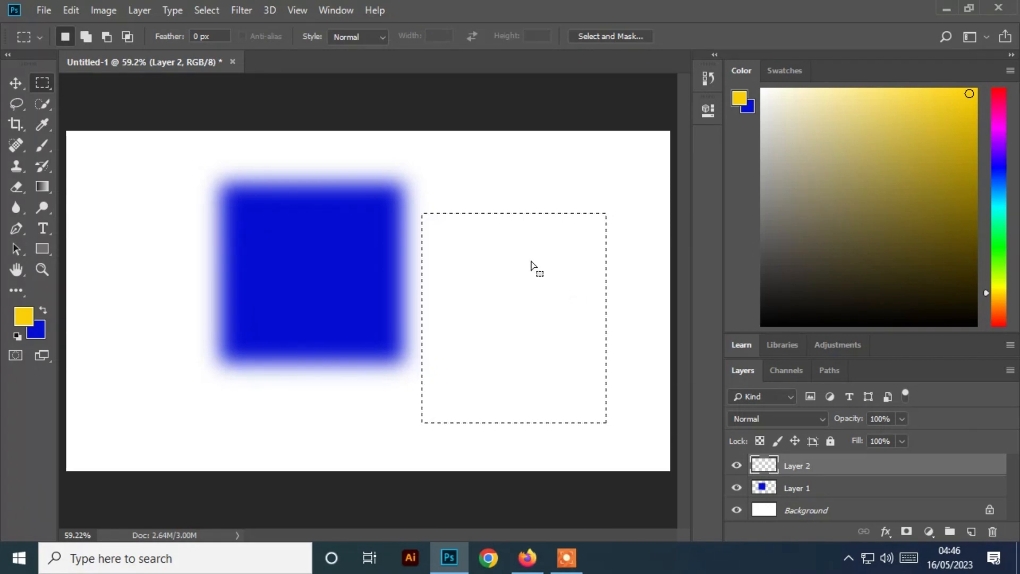
pyautogui.hotkey('alt', 'Delete')
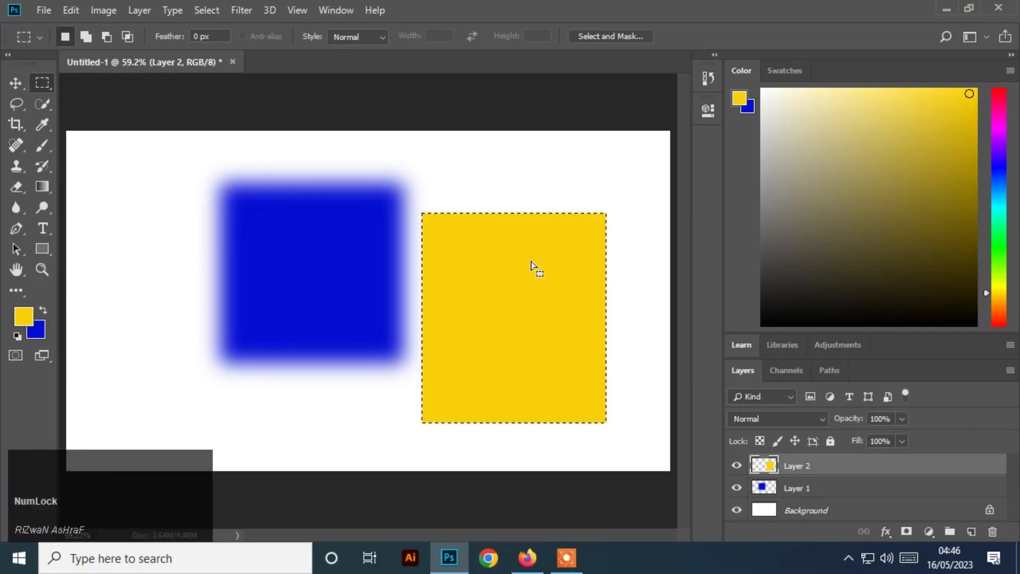
pyautogui.hotkey('ctrl', 'd')
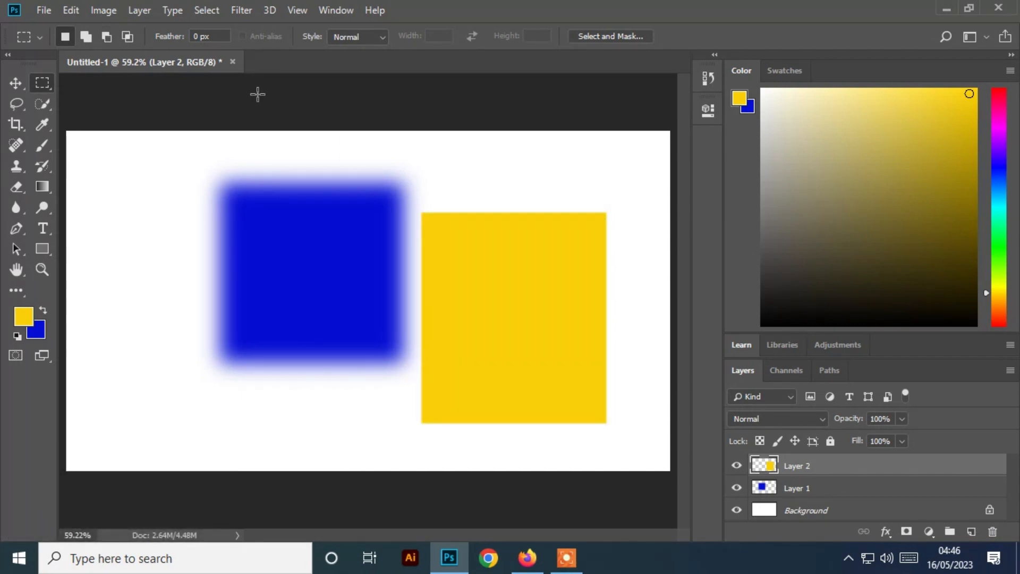
# - Set the Rectangular Marquee's feather to 20 px and delete Layer 2 and Layer 1
pyautogui.click(221, 39)
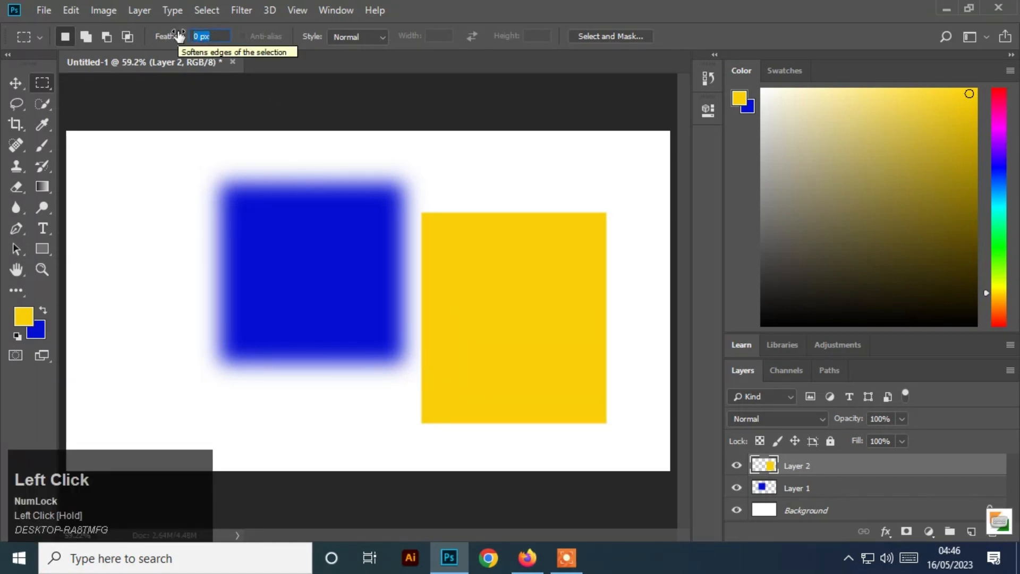
pyautogui.moveTo(179, 36); pyautogui.dragTo(190, 36)
pyautogui.click(16, 85)
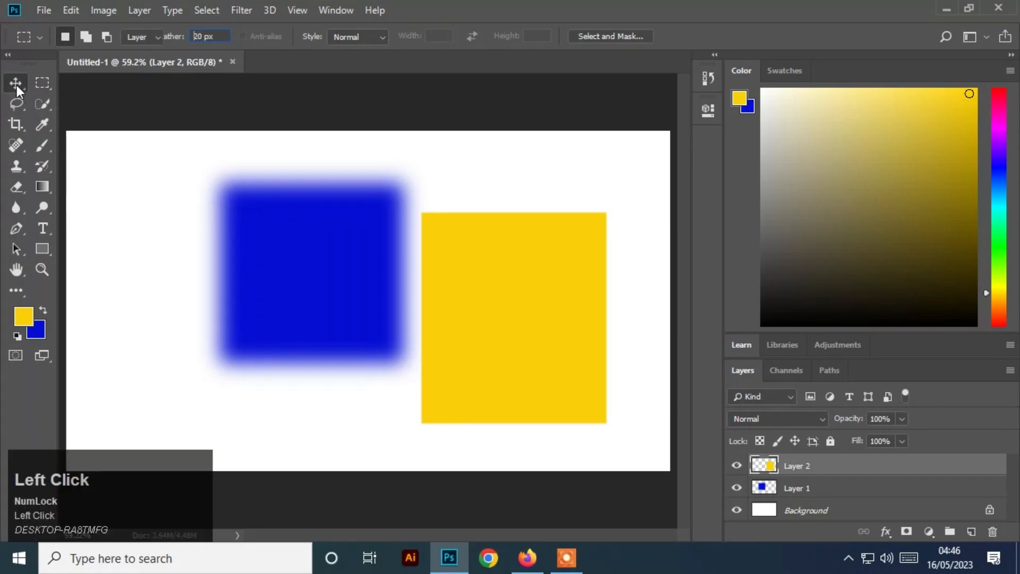
pyautogui.moveTo(925, 464); pyautogui.dragTo(992, 529)
pyautogui.moveTo(926, 470); pyautogui.dragTo(991, 531)
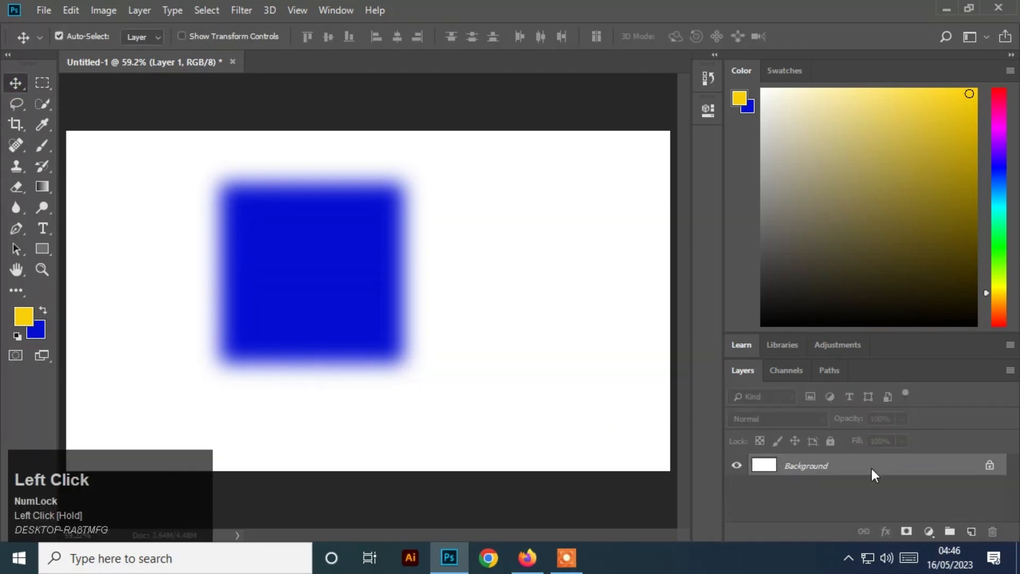
# - Select a near-square rectangle with the 20 px feather left of the canvas centre and fill it with blue on the Background
pyautogui.click(45, 79)
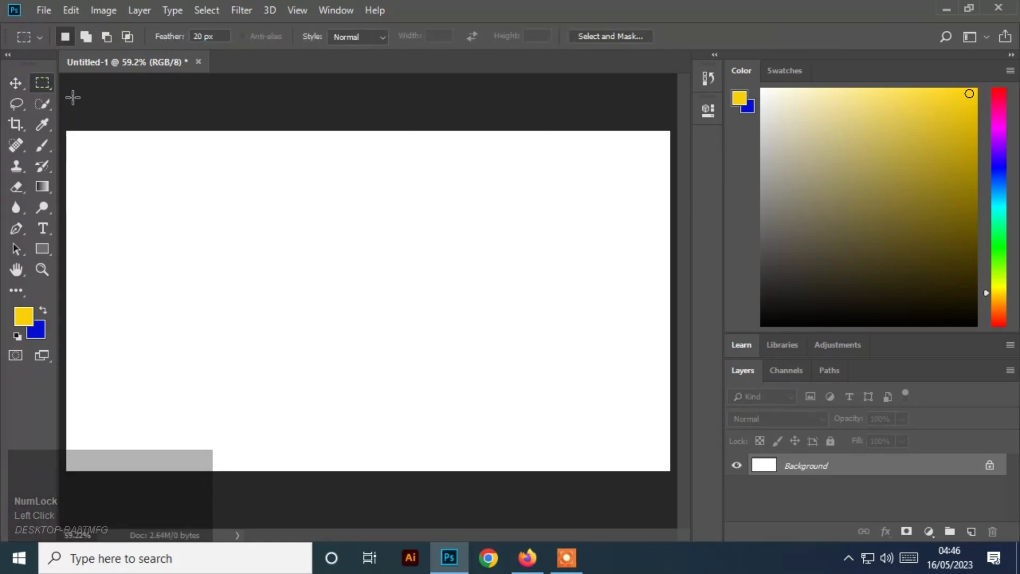
pyautogui.moveTo(225, 199); pyautogui.dragTo(430, 401)
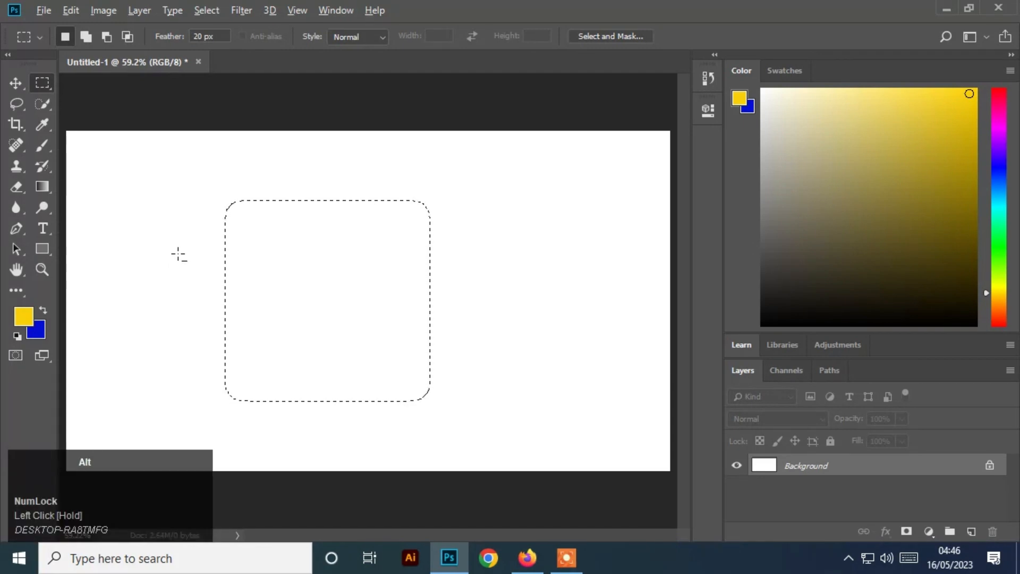
pyautogui.hotkey('ctrl', 'BackSpace')
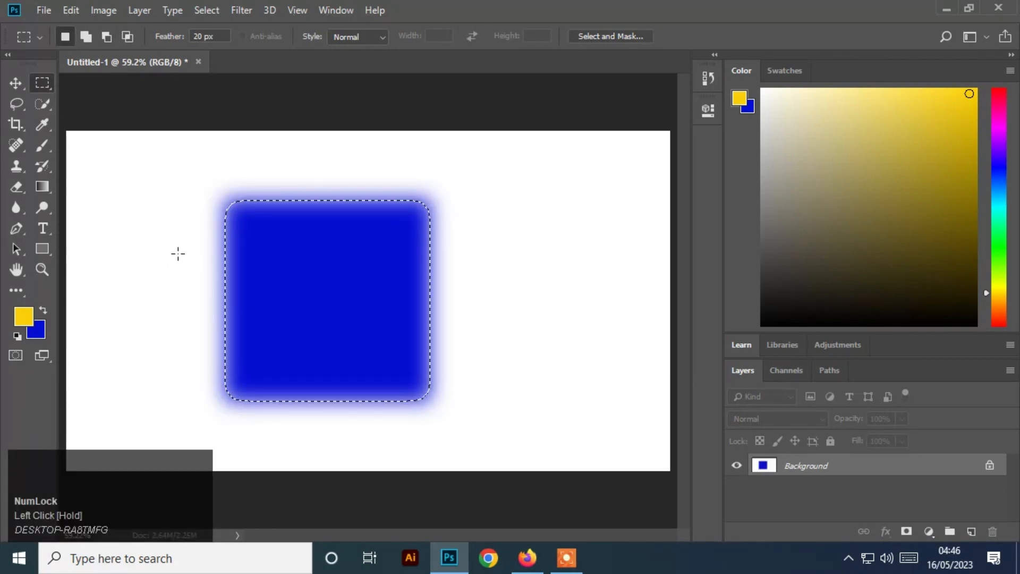
# - Clear the selection, then on a new layer fill a feathered rectangle right of the blue square with the yellow foreground color and deselect
pyautogui.hotkey('ctrl', 'd')
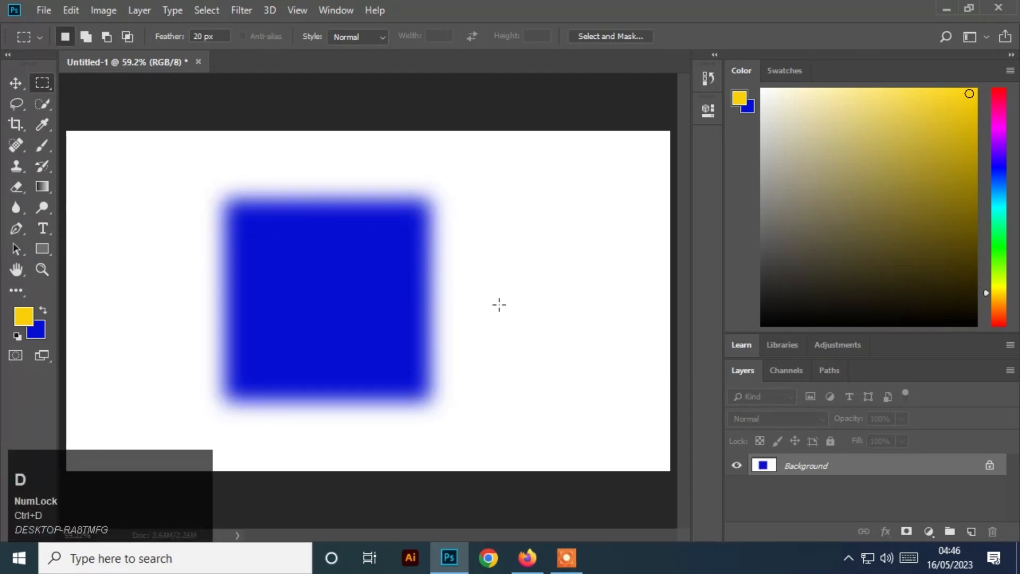
pyautogui.click(972, 531)
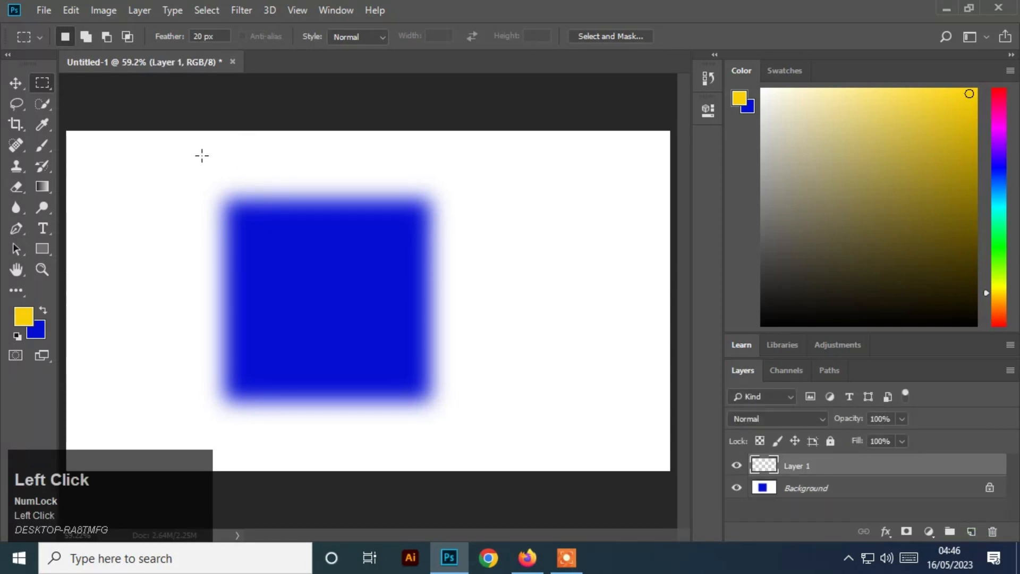
pyautogui.moveTo(473, 214); pyautogui.dragTo(637, 407)
pyautogui.hotkey('alt', 'BackSpace')
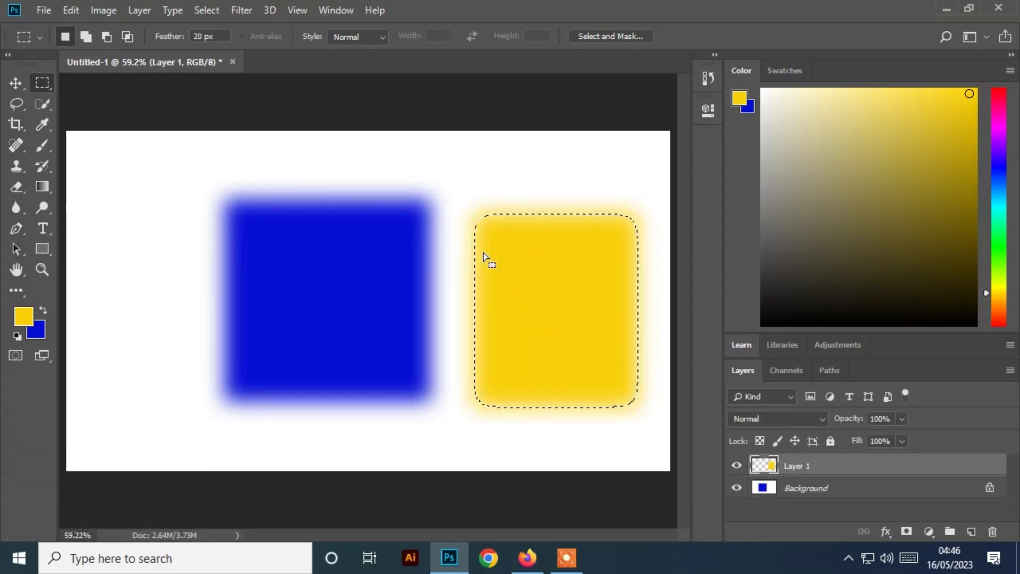
pyautogui.hotkey('ctrl', 'd')
# - Select a rectangle overlapping the blue square's upper-left corner and feather that selection by a 10-pixel radius
pyautogui.moveTo(130, 178); pyautogui.dragTo(312, 333)
pyautogui.rightClick(227, 218)
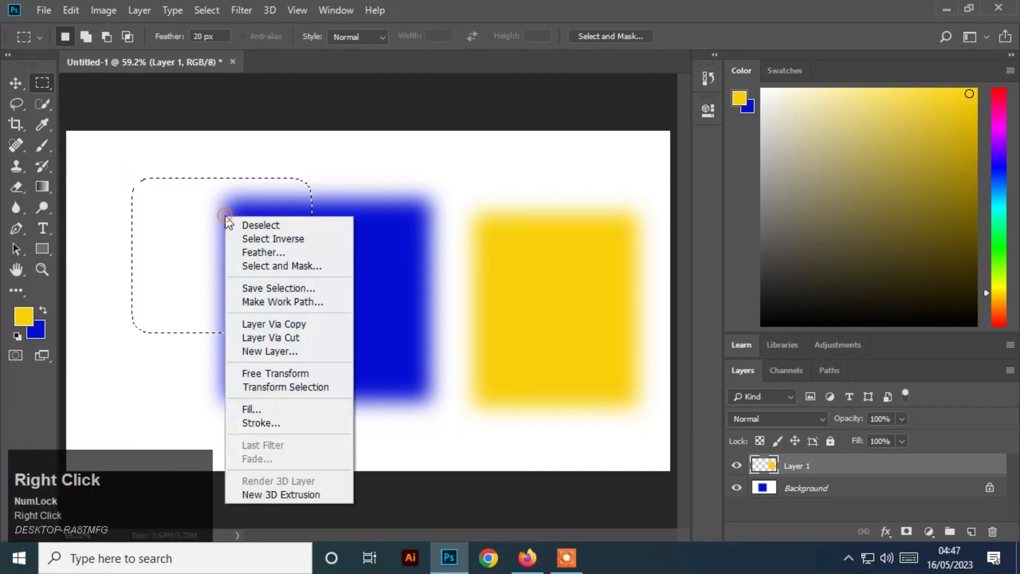
pyautogui.click(263, 253)
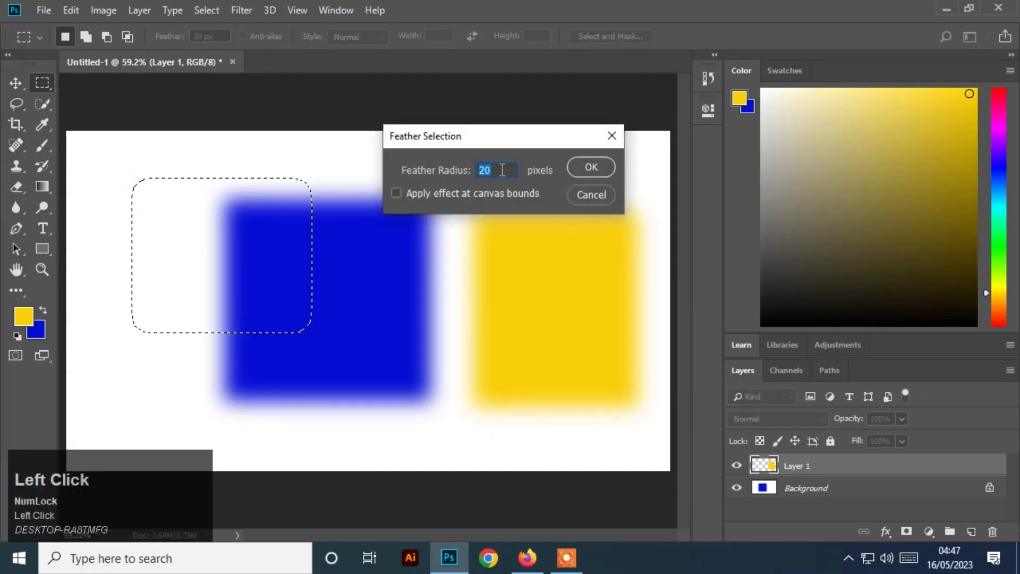
pyautogui.write('10')
pyautogui.click(591, 167)
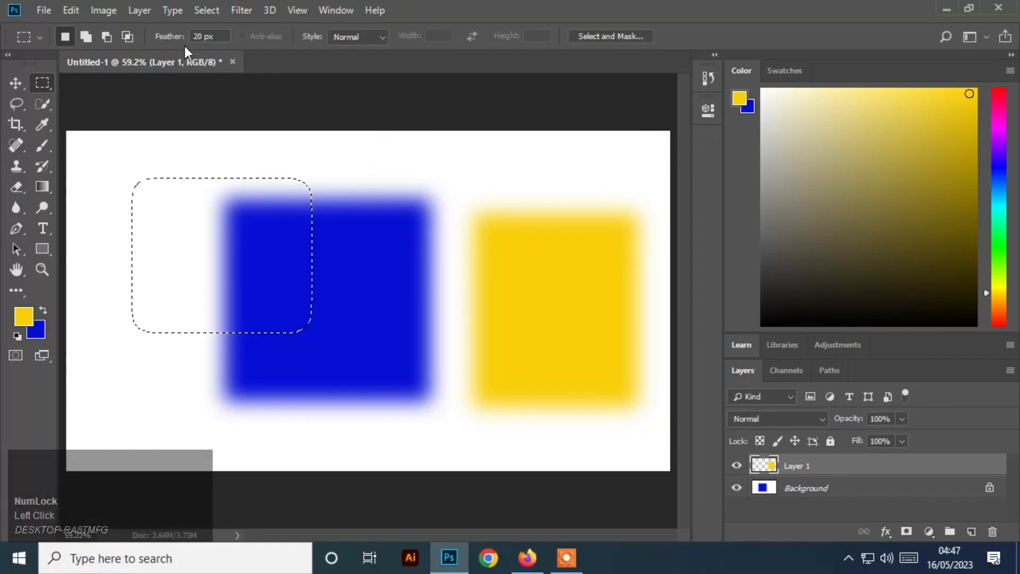
# - Reset the Rectangular Marquee's feather to 0 px and clear the selection, ending with the marquee tool active
pyautogui.moveTo(171, 36); pyautogui.dragTo(73, 55)
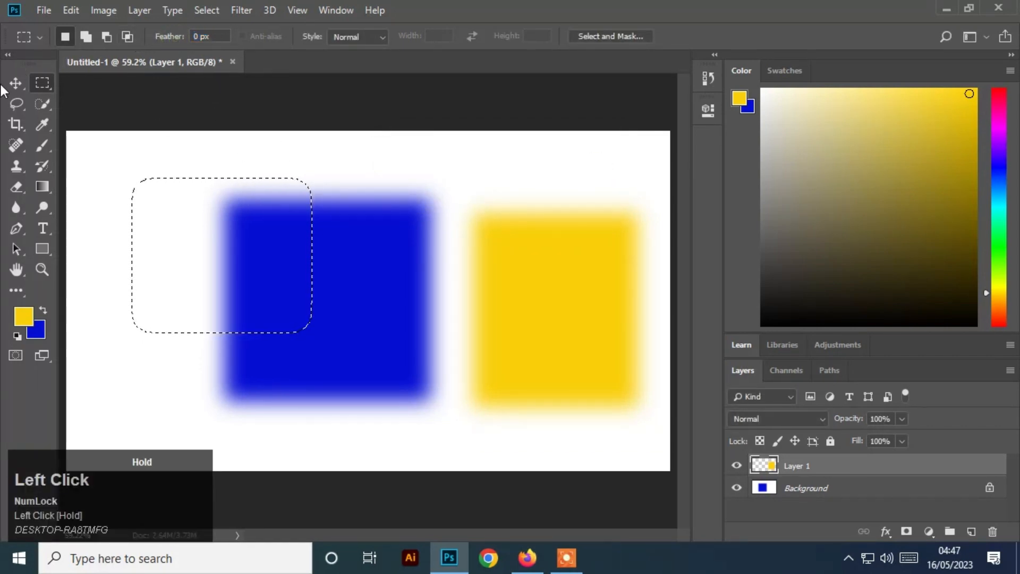
pyautogui.click(15, 83)
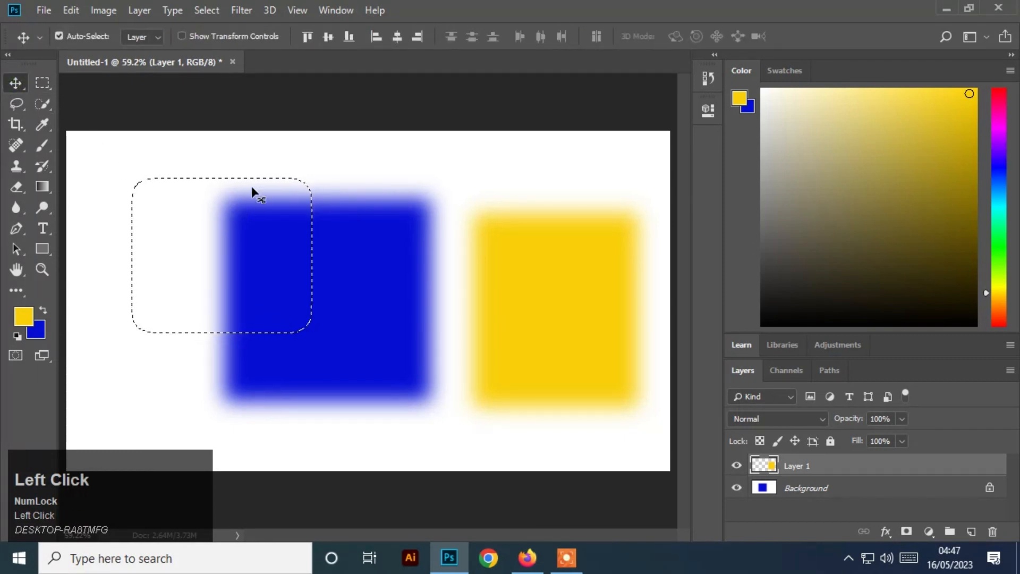
pyautogui.hotkey('ctrl', 'd')
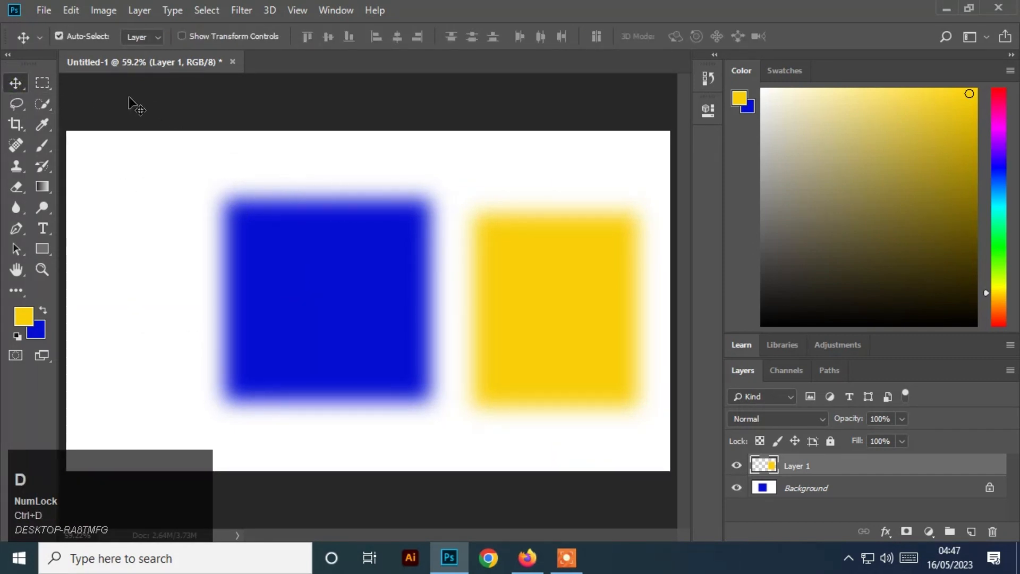
pyautogui.click(39, 82)
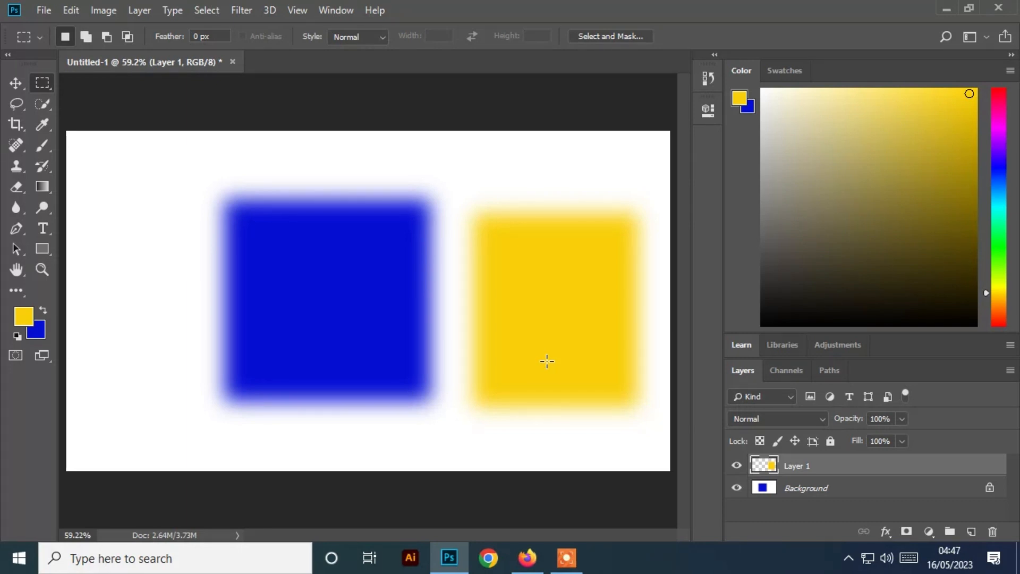
pyautogui.click(566, 558)
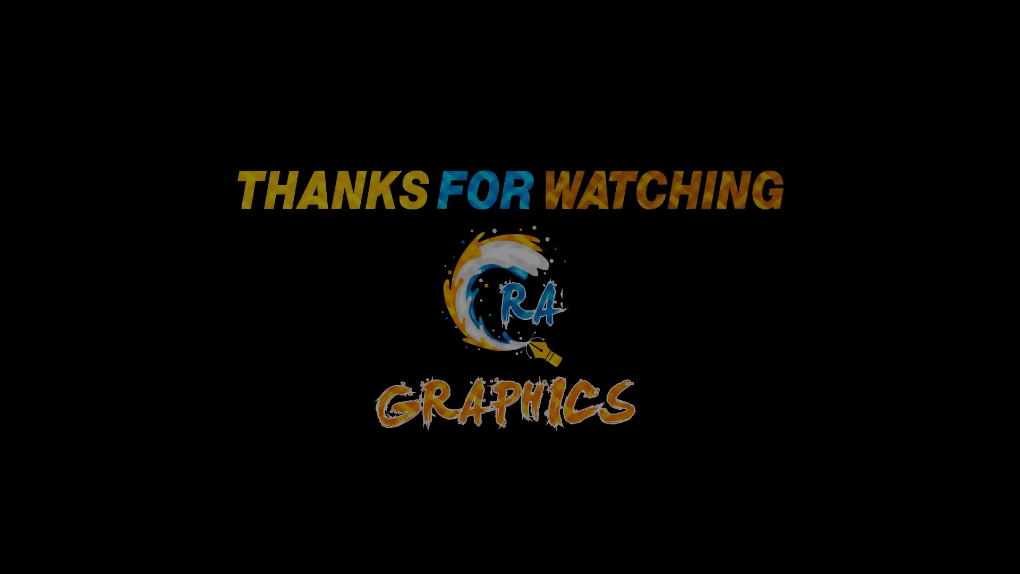